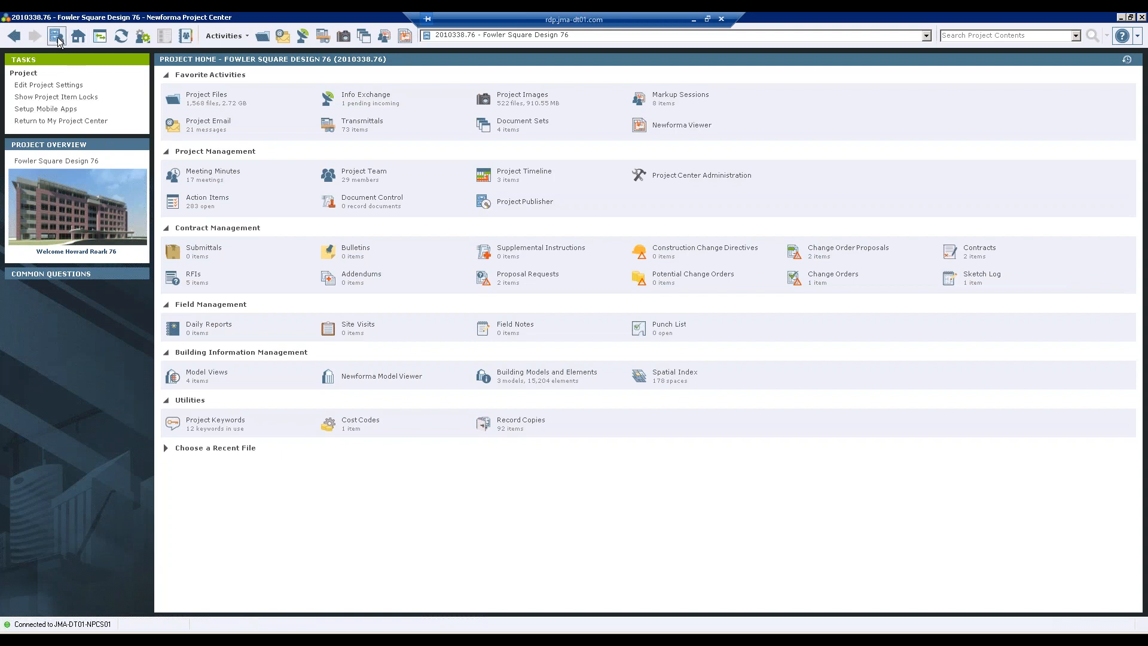
- Return to Home and open Project Center Administration to see the security permission sets
{"action": "left_click", "coordinate": [79, 36]}
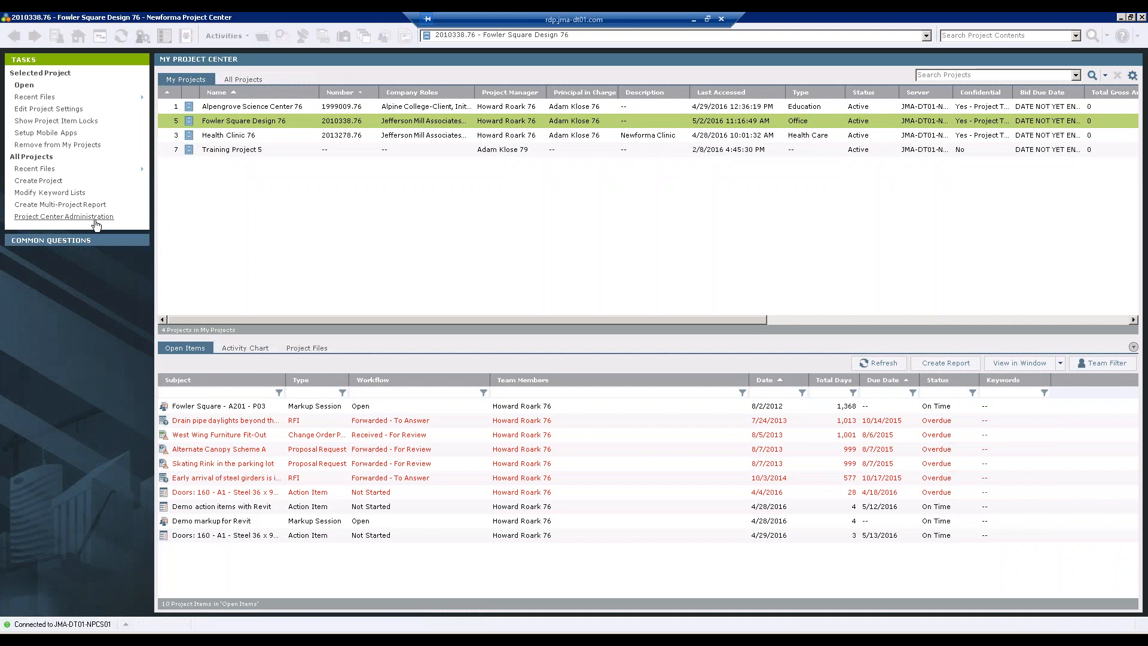
{"action": "left_click", "coordinate": [94, 219]}
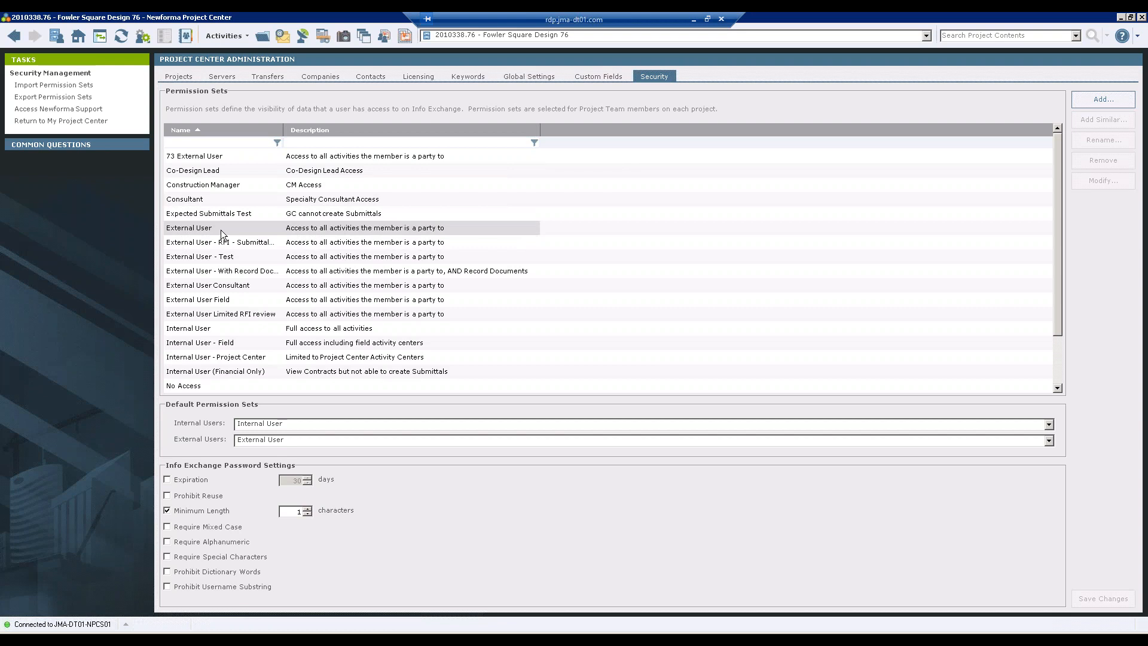
{"action": "double_click", "coordinate": [209, 327]}
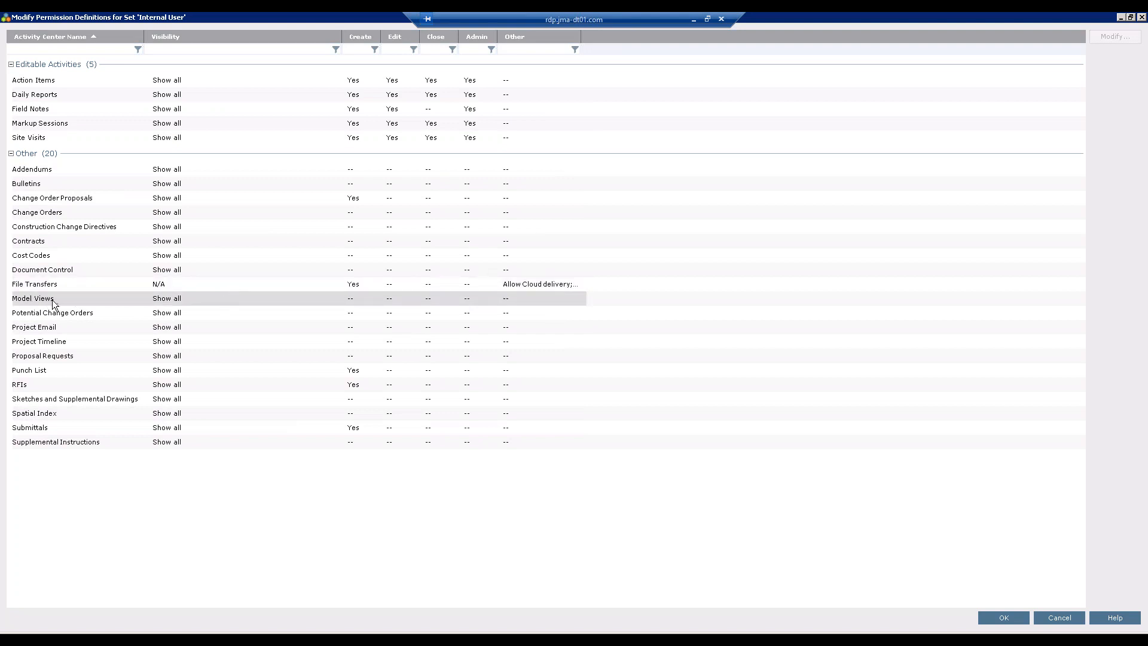
{"action": "double_click", "coordinate": [91, 298]}
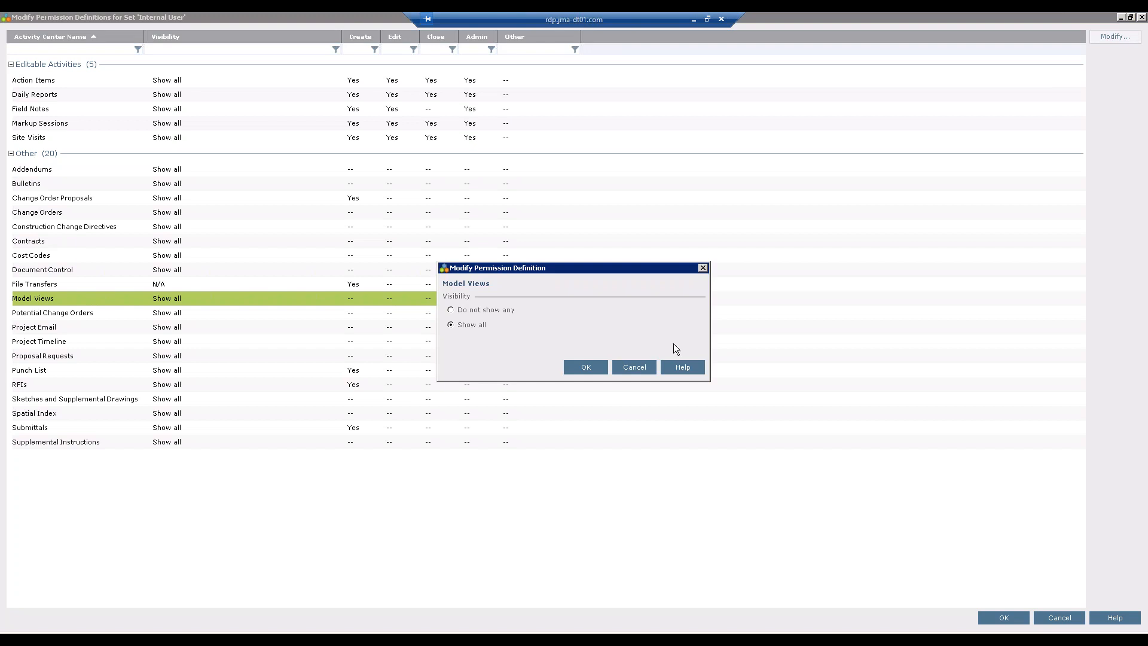
{"action": "left_click", "coordinate": [632, 367]}
{"action": "left_click", "coordinate": [1060, 618]}
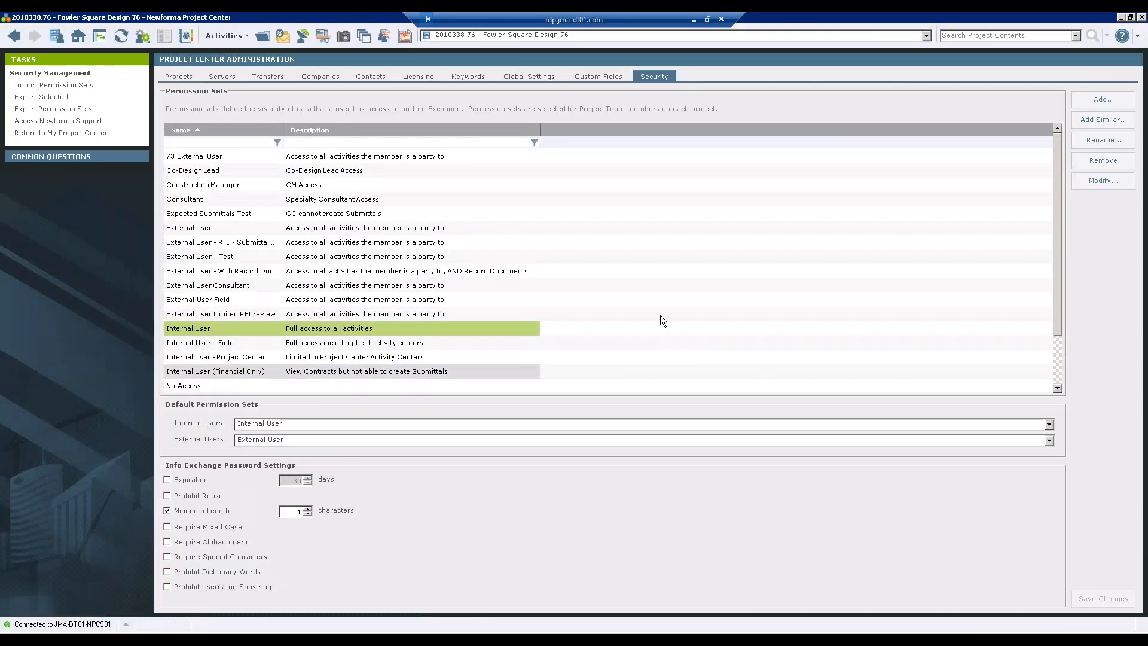
- Set Model Views visibility to Show all in the External User permission set and confirm
{"action": "double_click", "coordinate": [250, 227]}
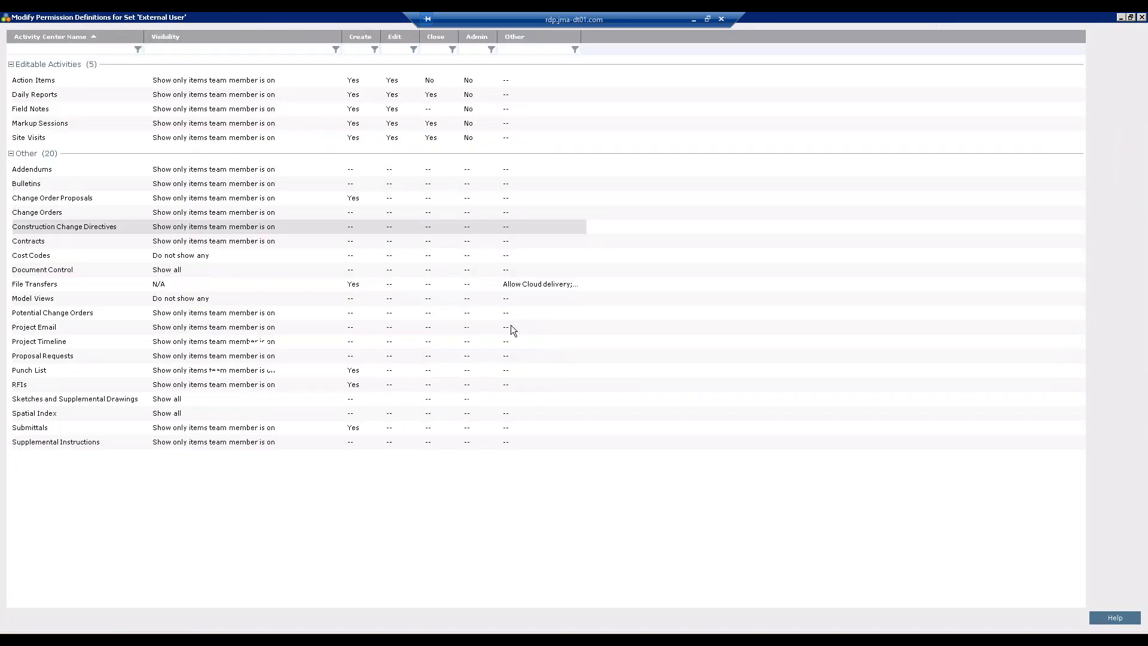
{"action": "left_click", "coordinate": [77, 297]}
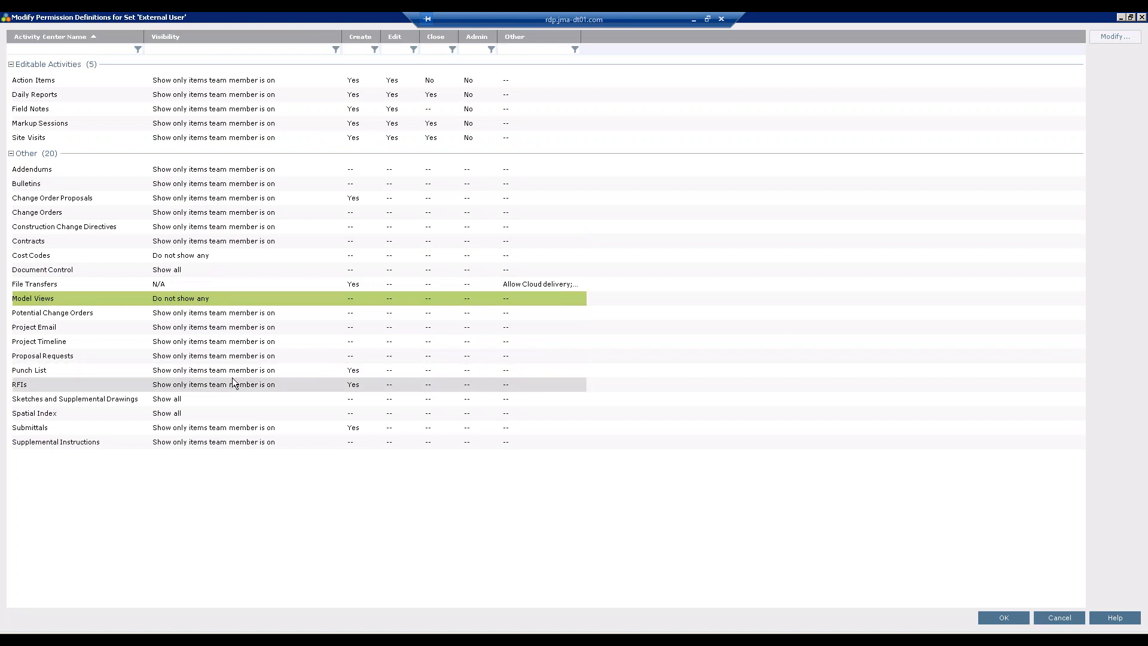
{"action": "double_click", "coordinate": [171, 299]}
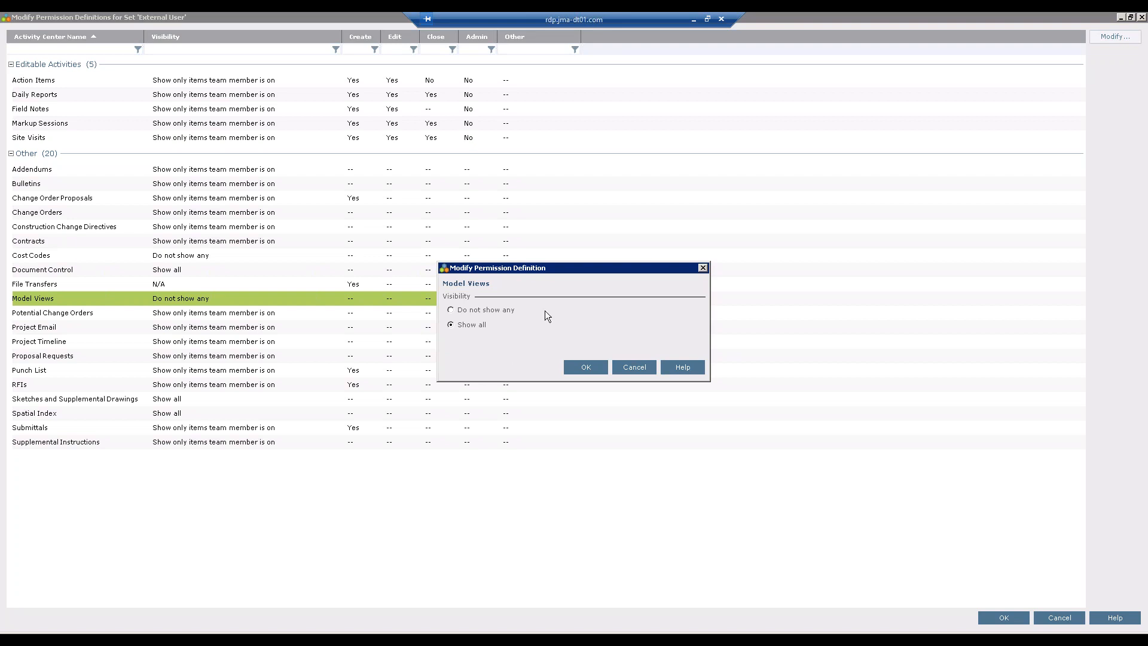
{"action": "left_click", "coordinate": [592, 367]}
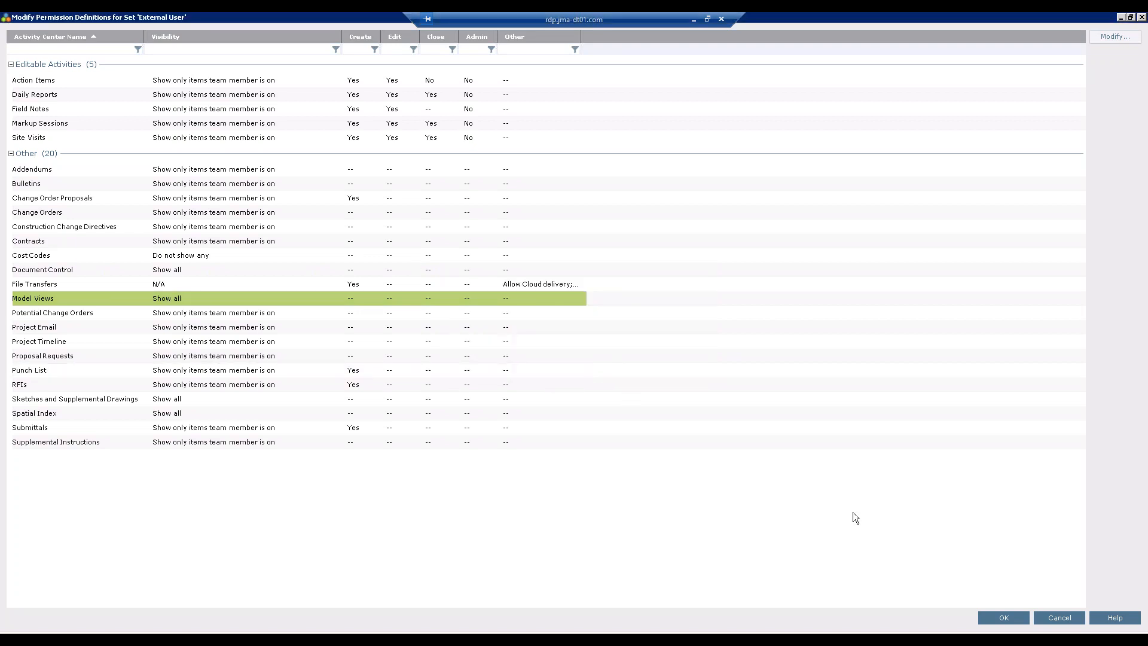
{"action": "left_click", "coordinate": [989, 619]}
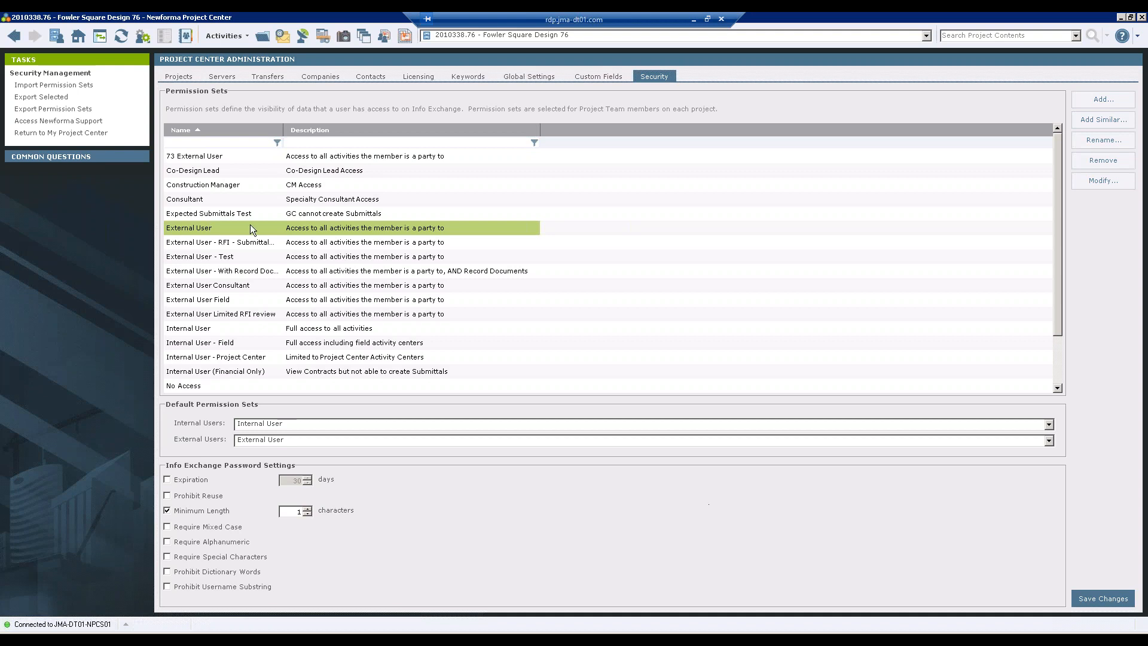
- Go Home saving the security changes, then check Setup Mobile Apps and close it unchanged
{"action": "left_click", "coordinate": [78, 35]}
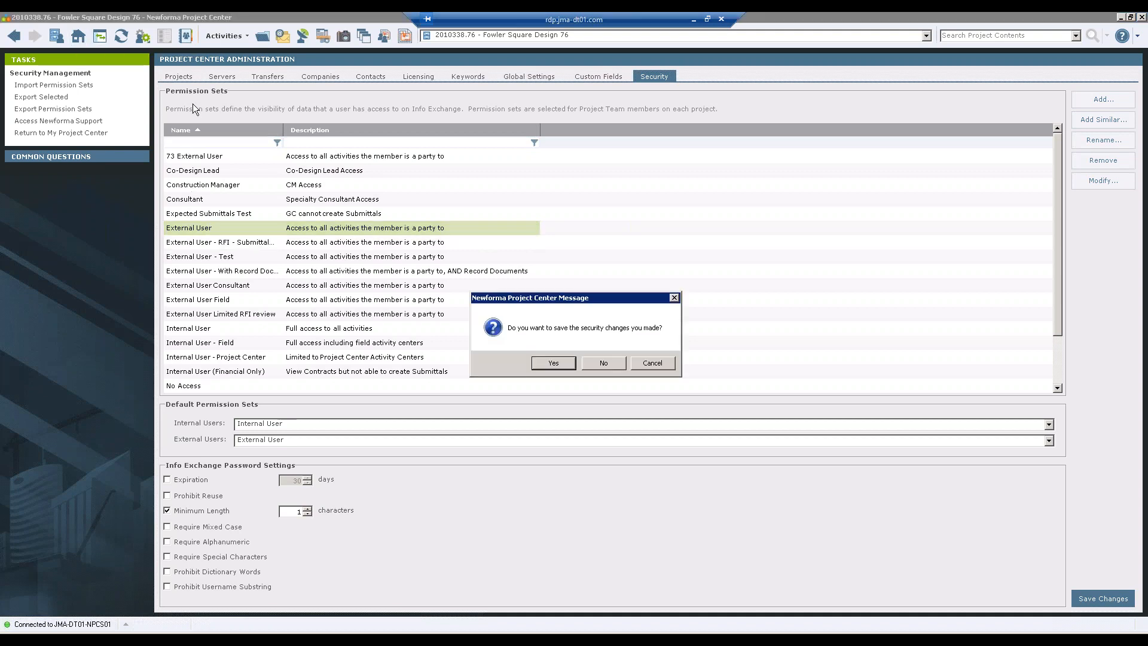
{"action": "left_click", "coordinate": [553, 363]}
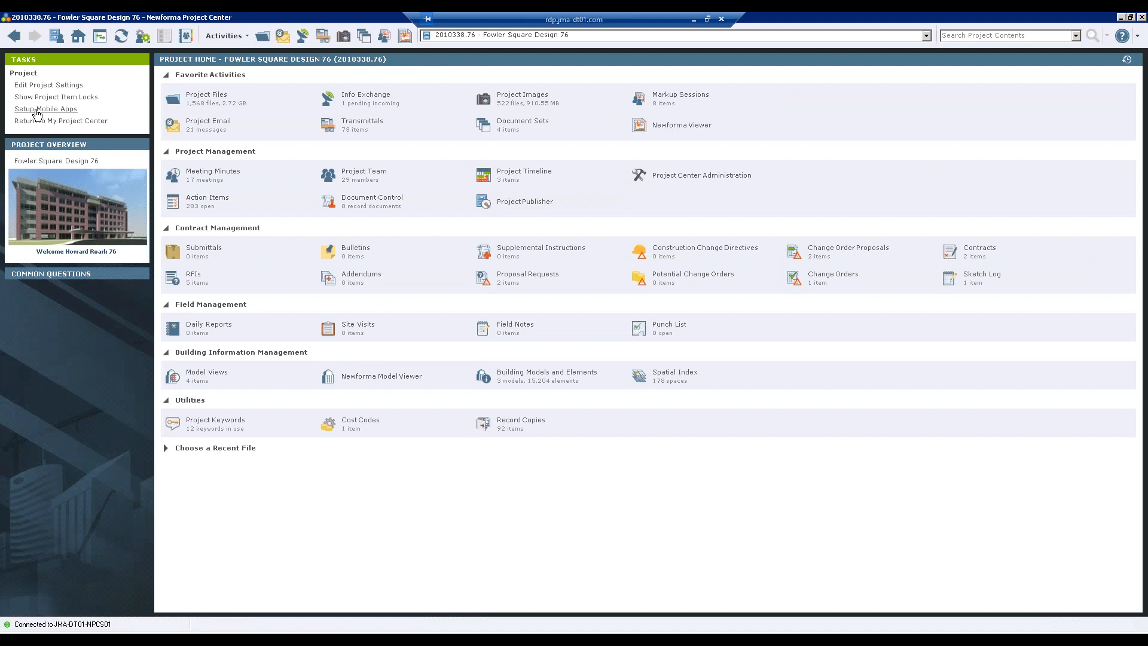
{"action": "left_click", "coordinate": [37, 110]}
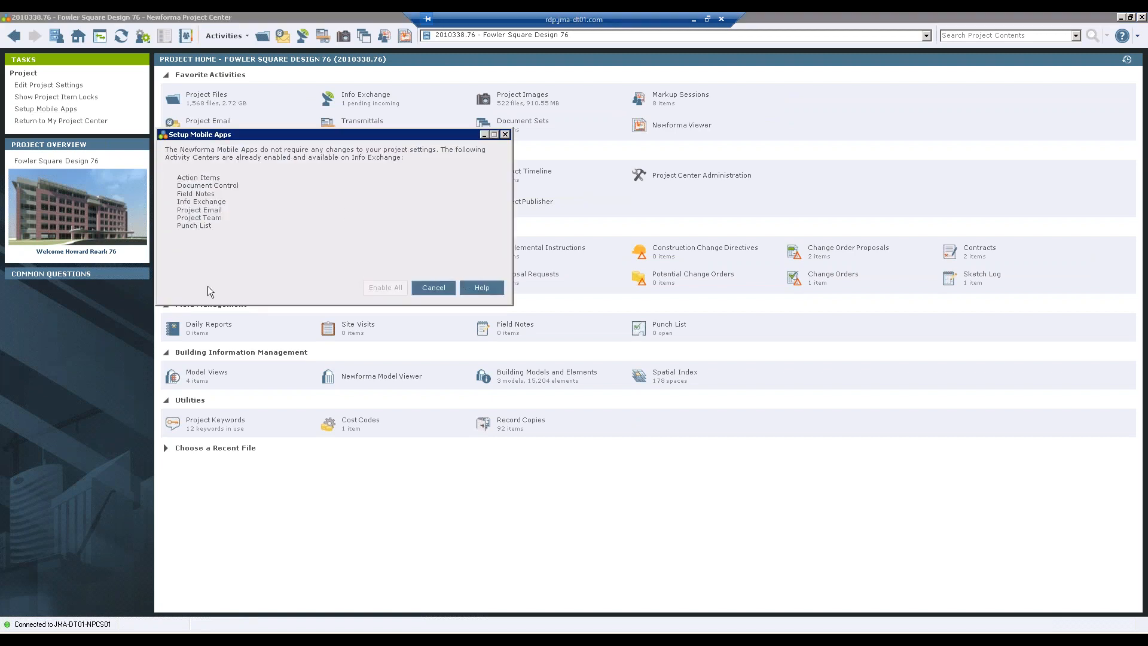
{"action": "left_click", "coordinate": [449, 289]}
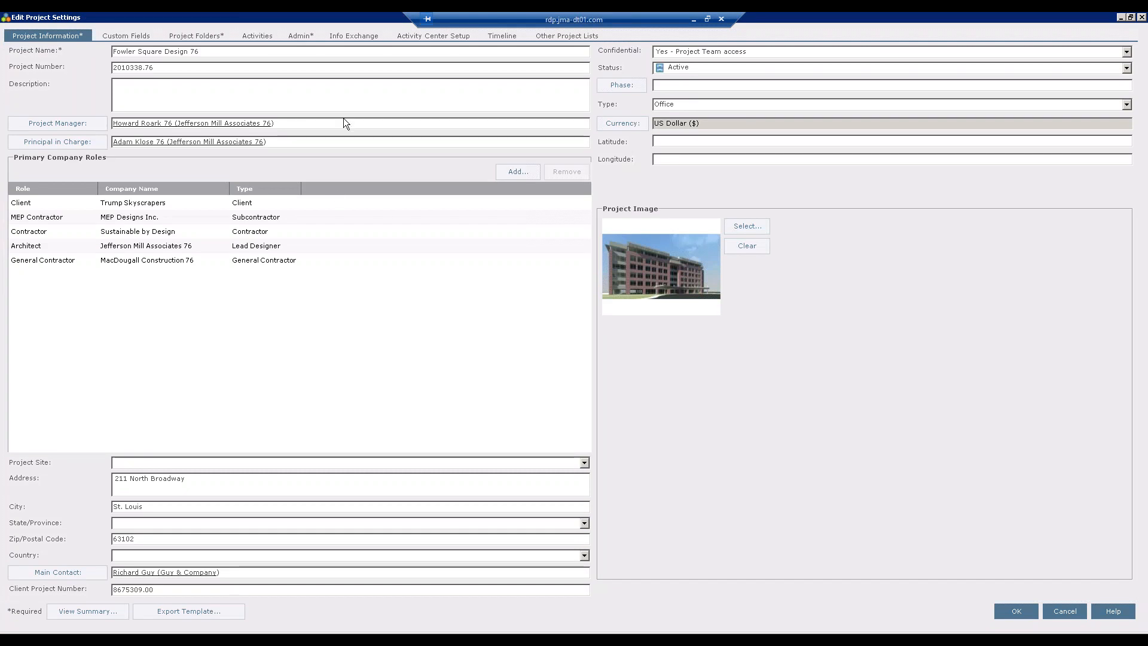
- On the Info Exchange tab, move Model Views from Hidden Activities to available and apply
{"action": "left_click", "coordinate": [350, 37]}
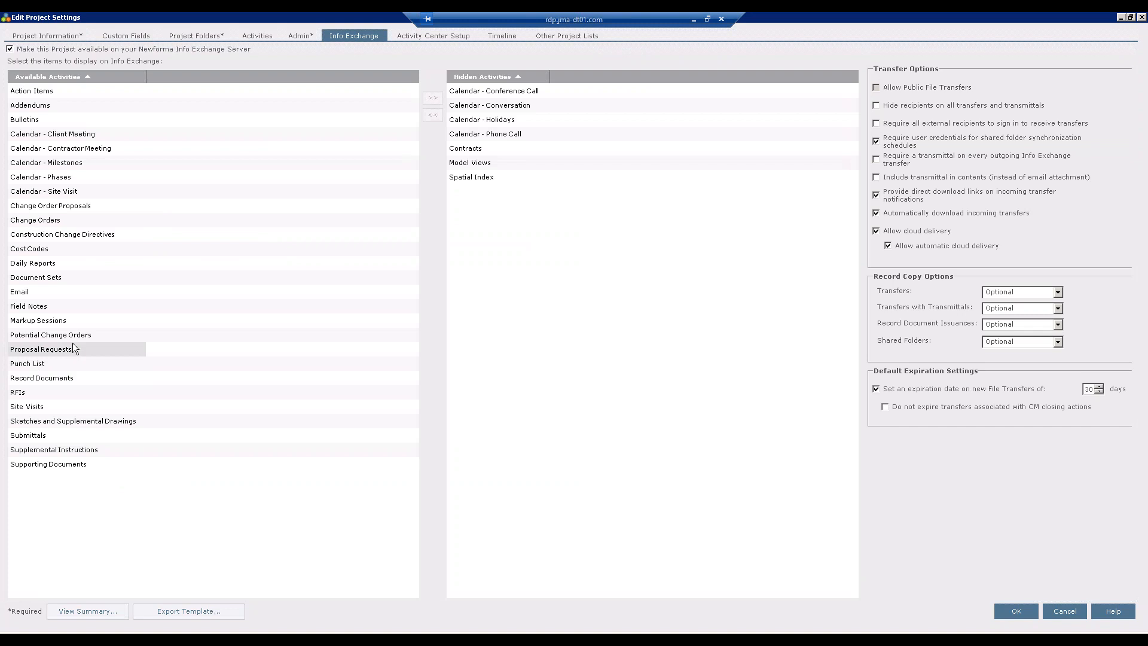
{"action": "left_click", "coordinate": [489, 162]}
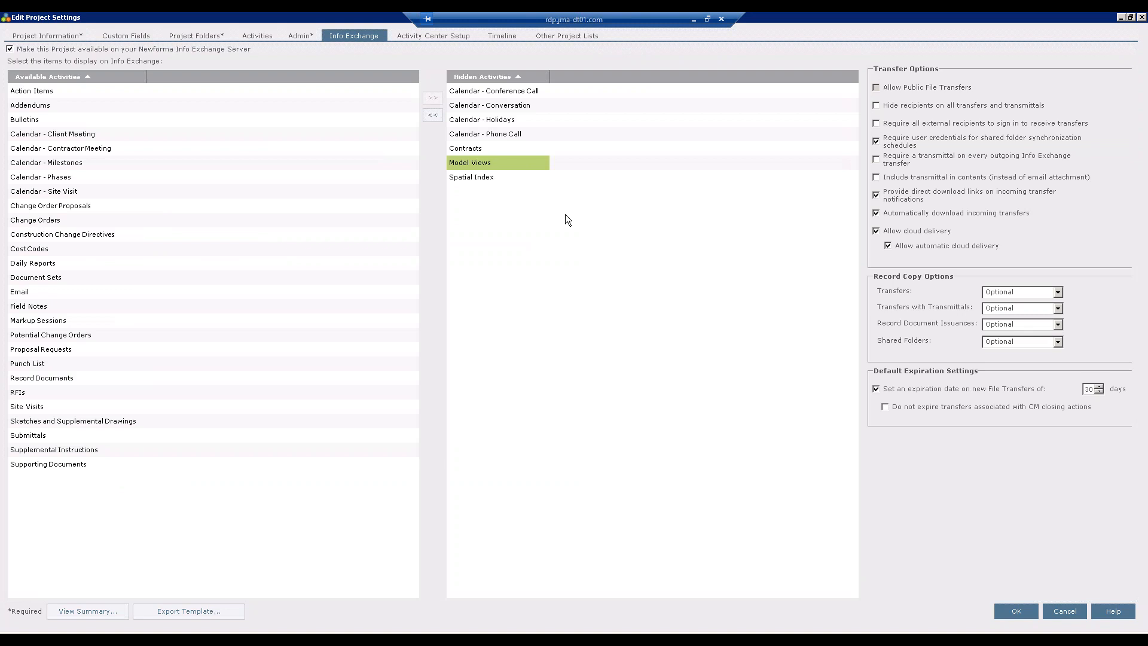
{"action": "left_click", "coordinate": [431, 114]}
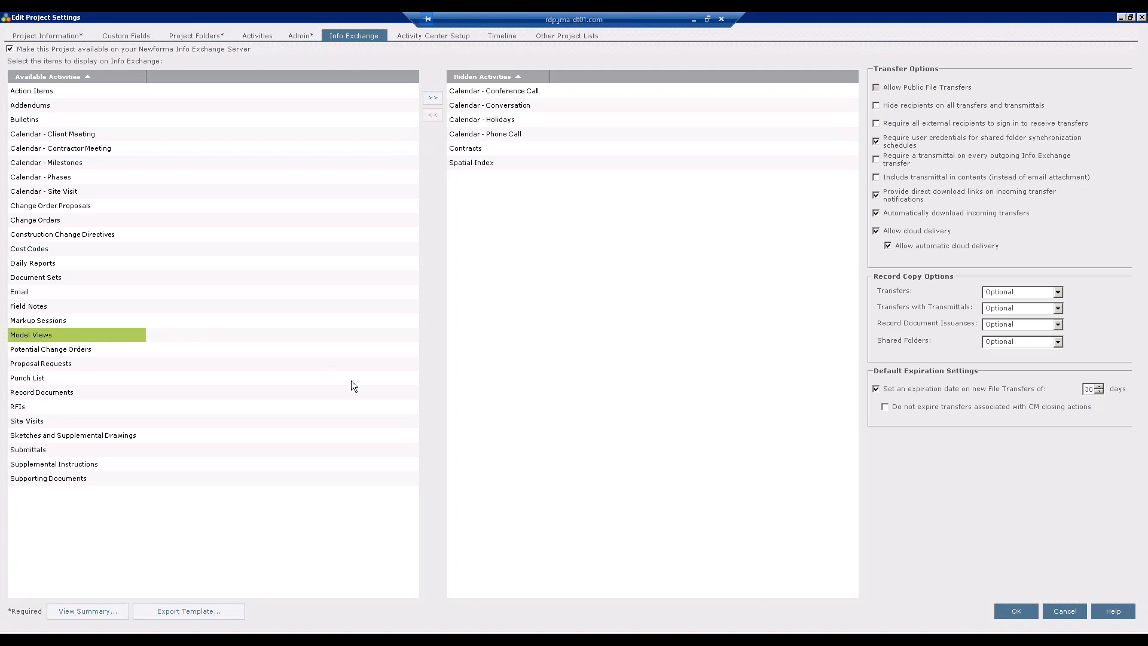
{"action": "left_click", "coordinate": [1013, 612]}
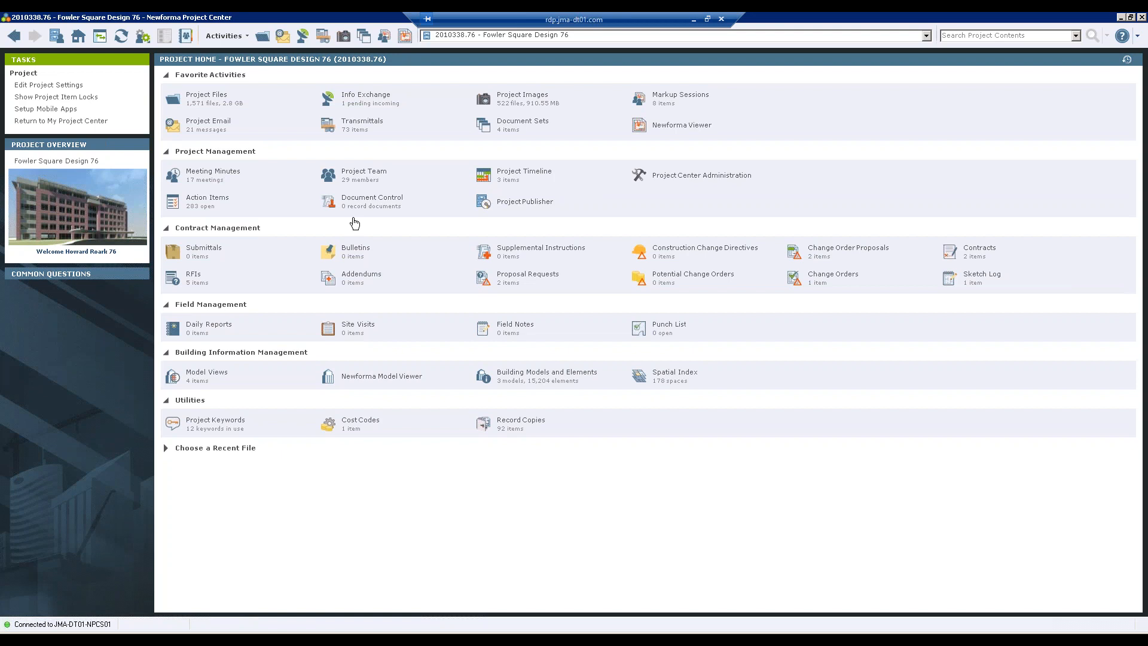
- Check the general contractor member's effective Model Views permission, then close the permission and edit windows
{"action": "left_click", "coordinate": [364, 172]}
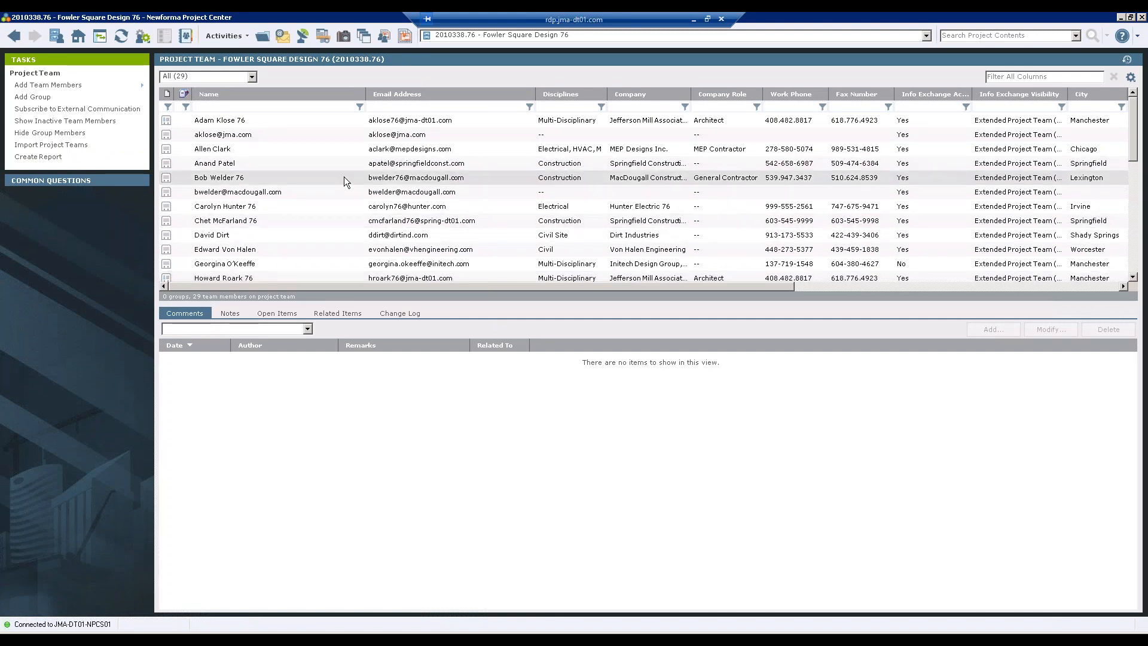
{"action": "left_click", "coordinate": [285, 179]}
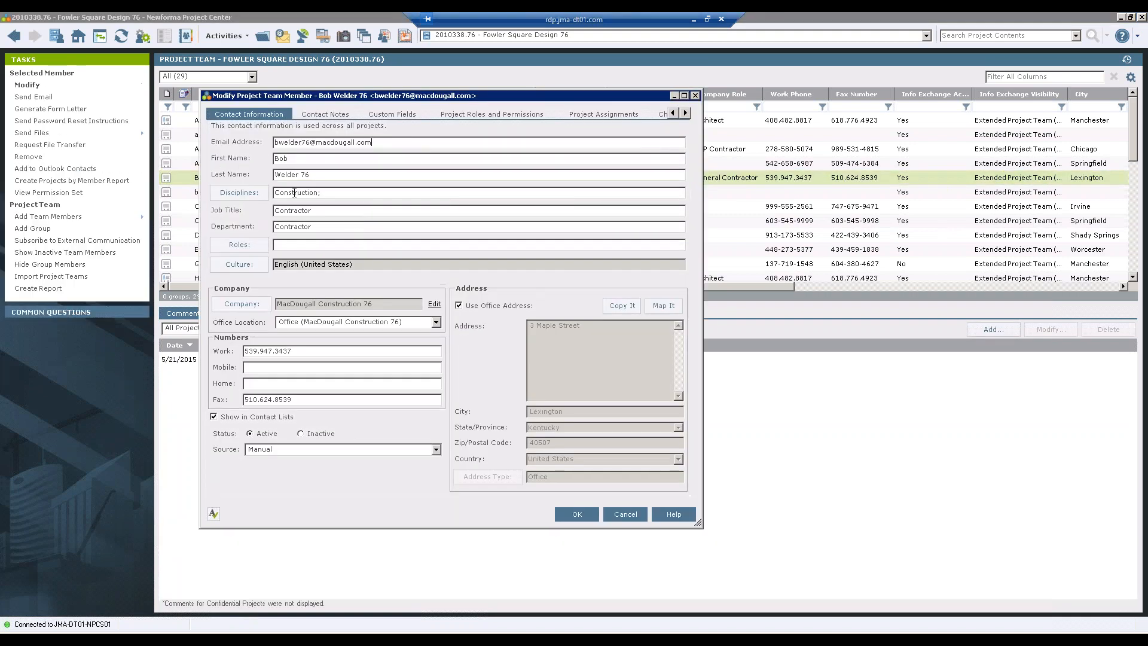
{"action": "left_click", "coordinate": [477, 113]}
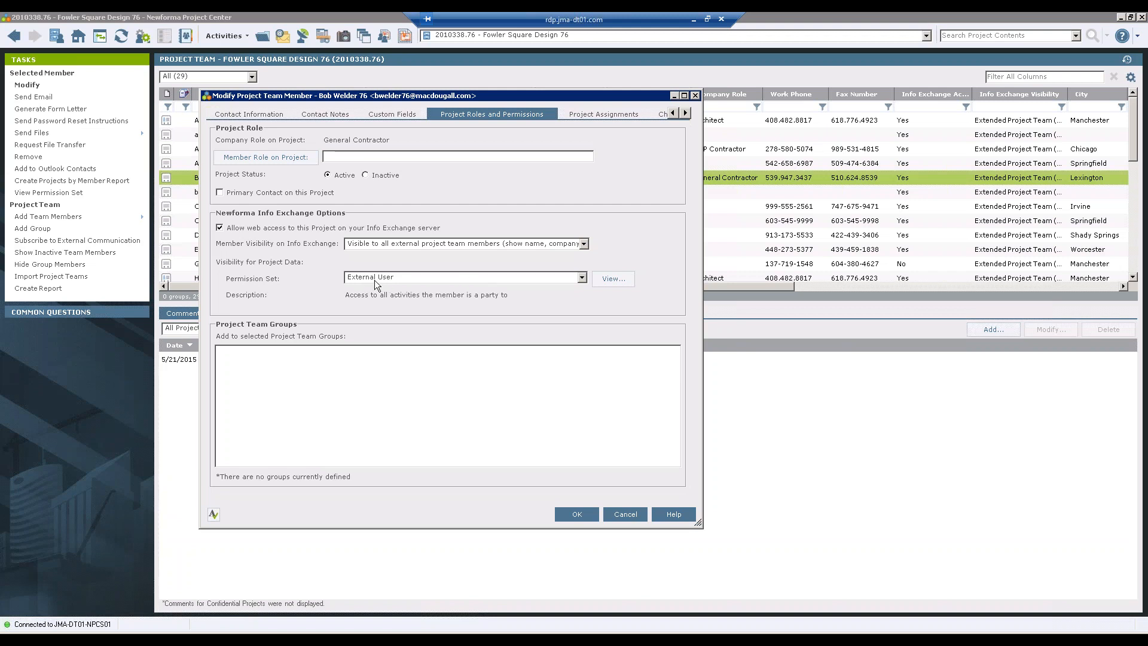
{"action": "left_click", "coordinate": [605, 282]}
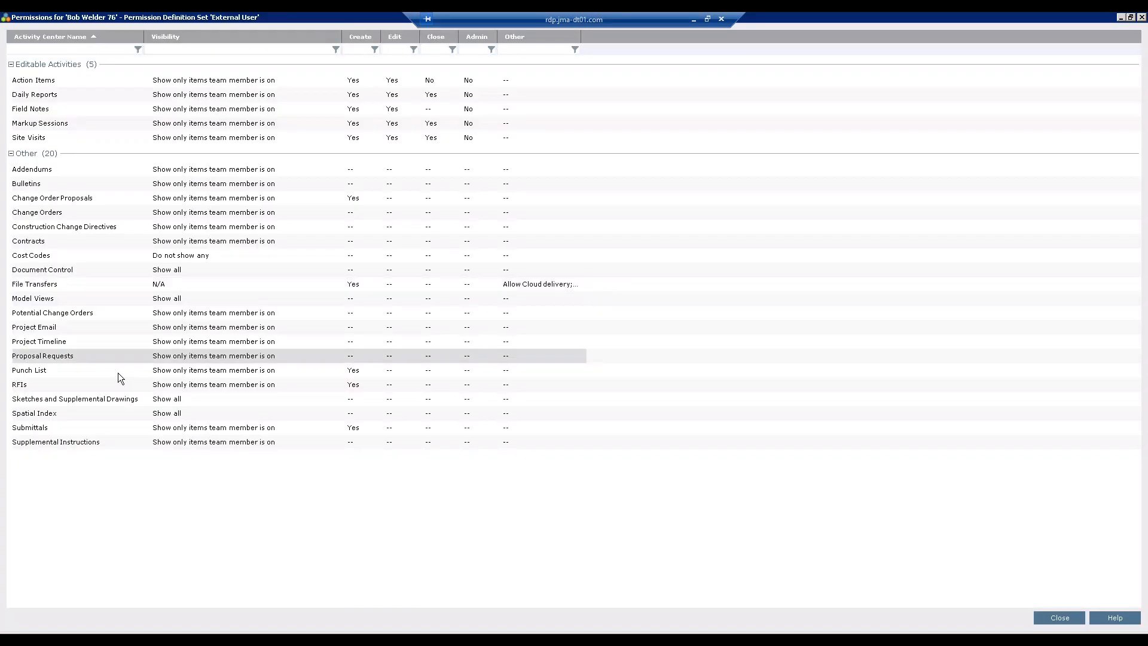
{"action": "left_click", "coordinate": [60, 298]}
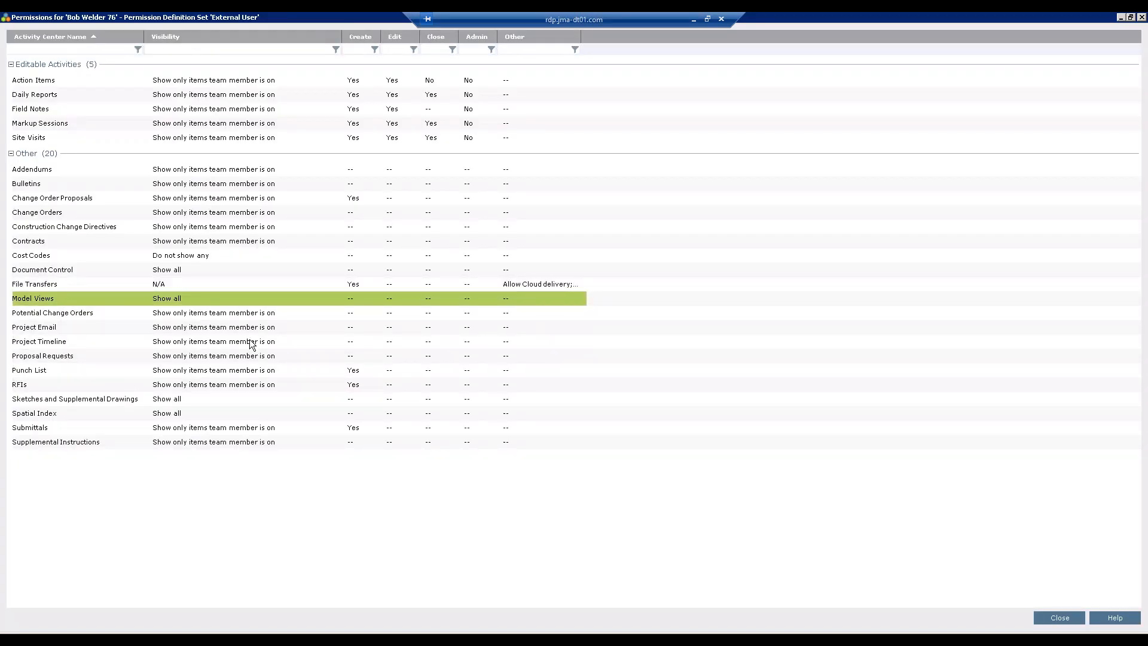
{"action": "left_click", "coordinate": [1059, 618]}
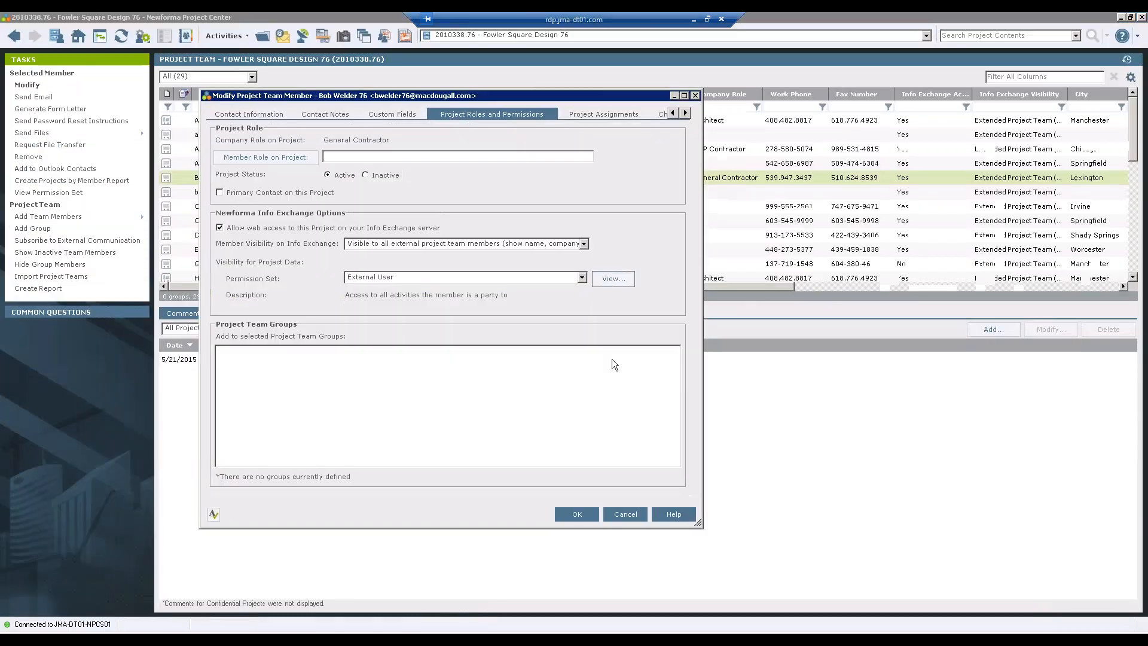
{"action": "left_click", "coordinate": [631, 517]}
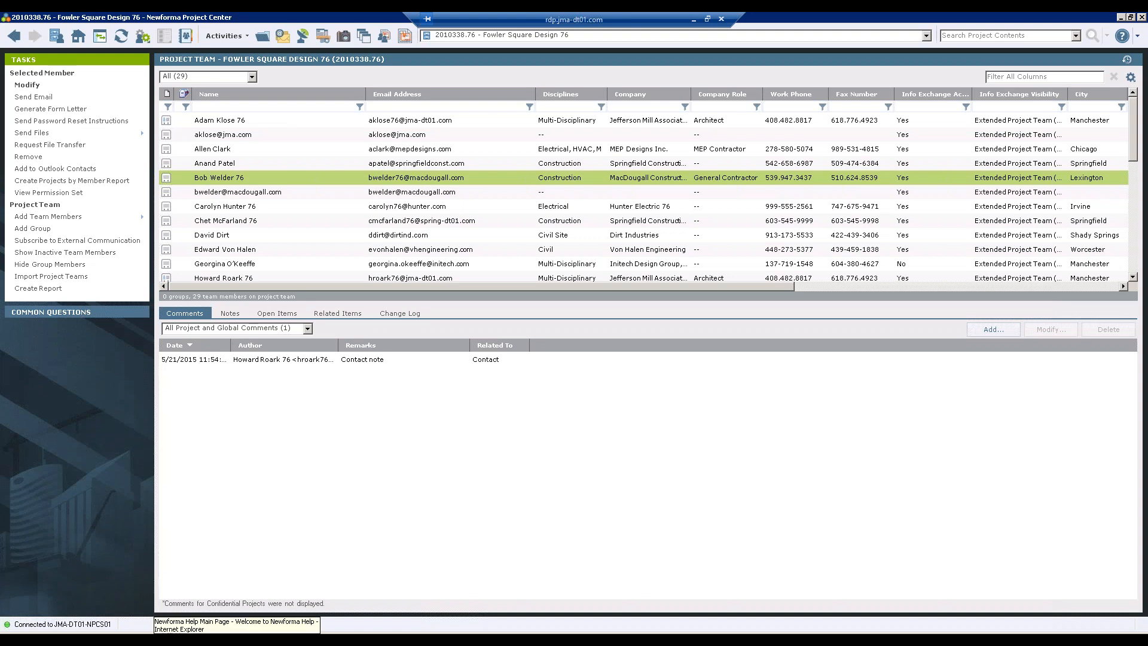
- Browse Project Center help to Features and Activity Centers > BIM > Newforma Model Viewer (VEO) > Setup and Workflow
{"action": "left_click", "coordinate": [1123, 37]}
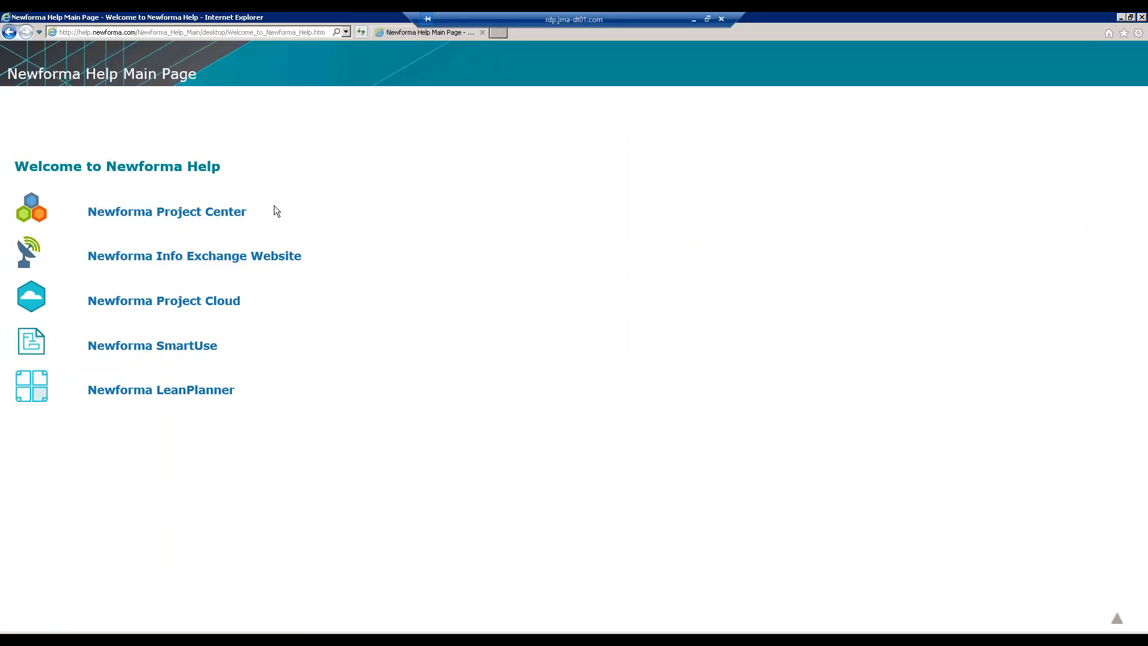
{"action": "left_click", "coordinate": [135, 219]}
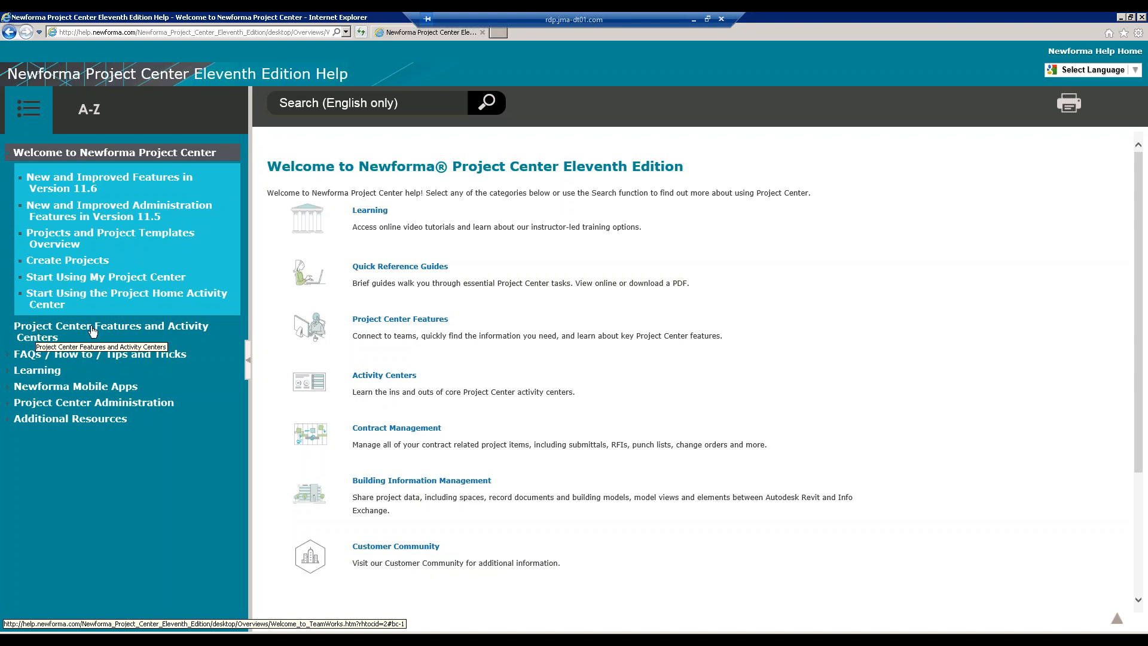
{"action": "left_click", "coordinate": [132, 330]}
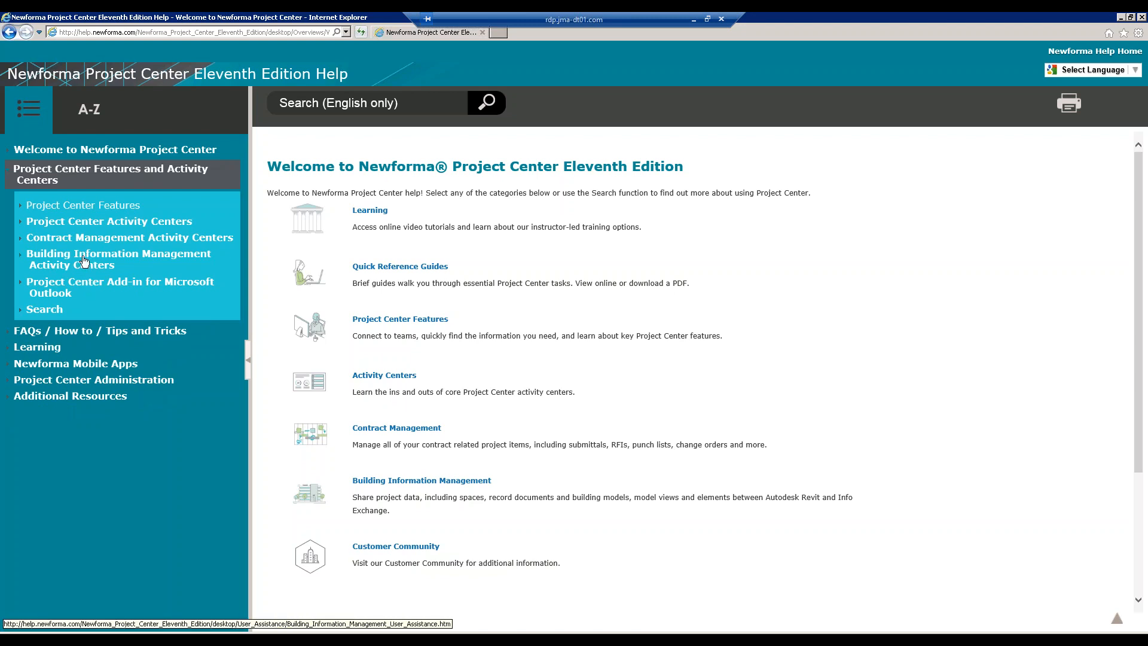
{"action": "left_click", "coordinate": [126, 259]}
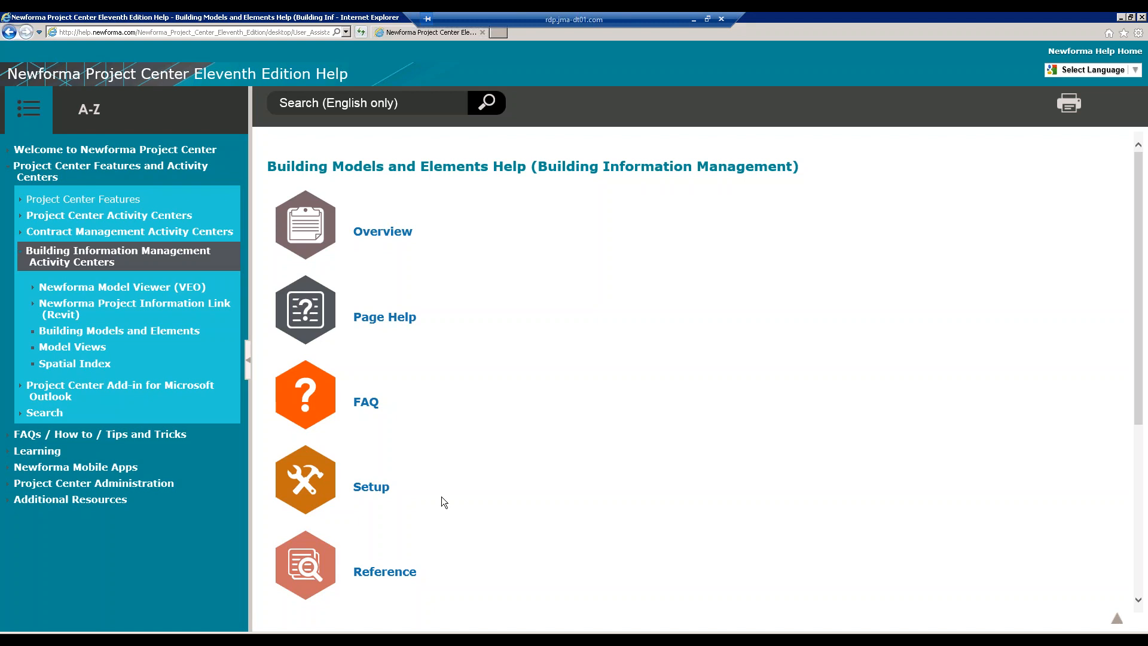
{"action": "left_click", "coordinate": [139, 288]}
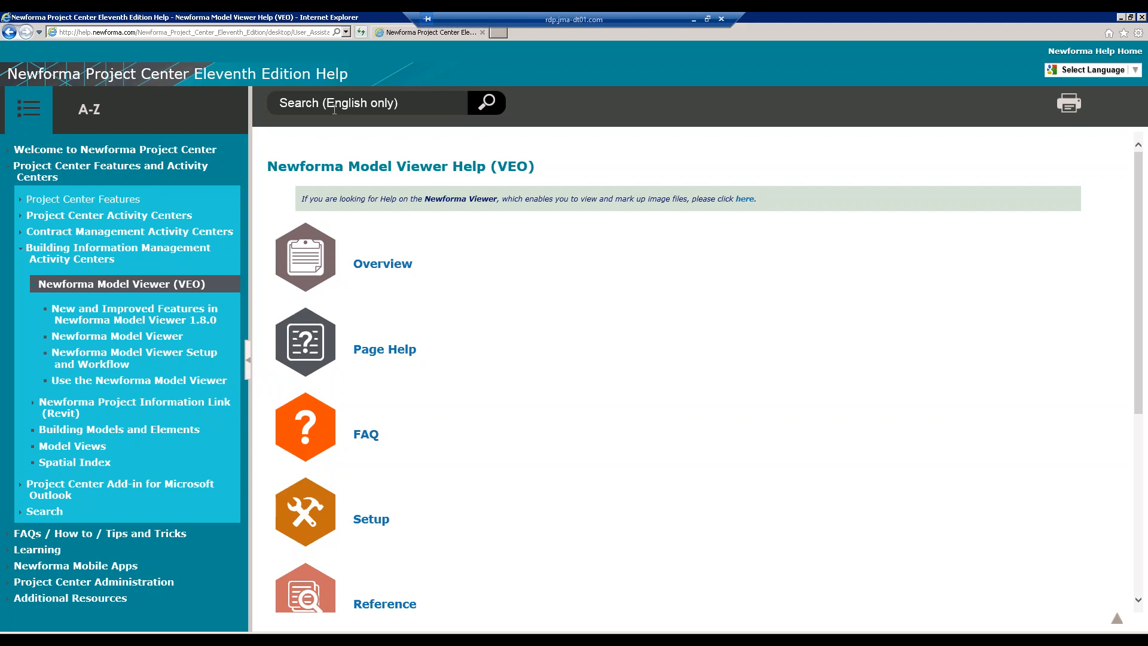
{"action": "left_click", "coordinate": [154, 360]}
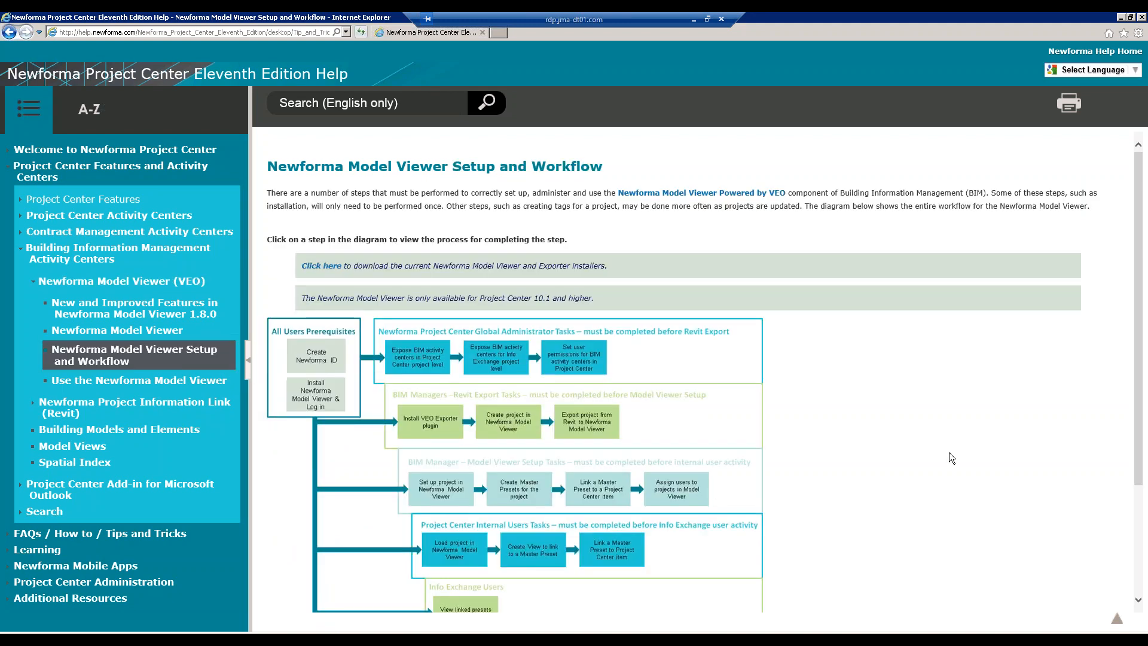
- Open the 'Install VEO Exporter plugin' box from the workflow diagram
{"action": "scroll", "coordinate": [950, 456], "scroll_direction": "down", "scroll_amount": 3}
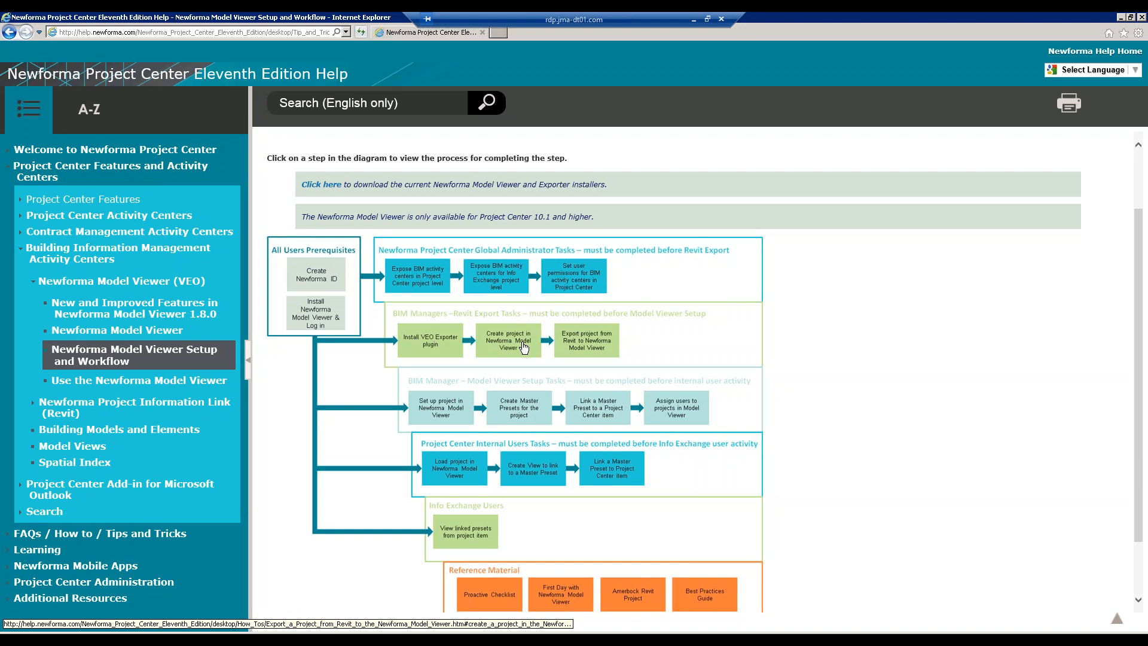
{"action": "left_click", "coordinate": [431, 343]}
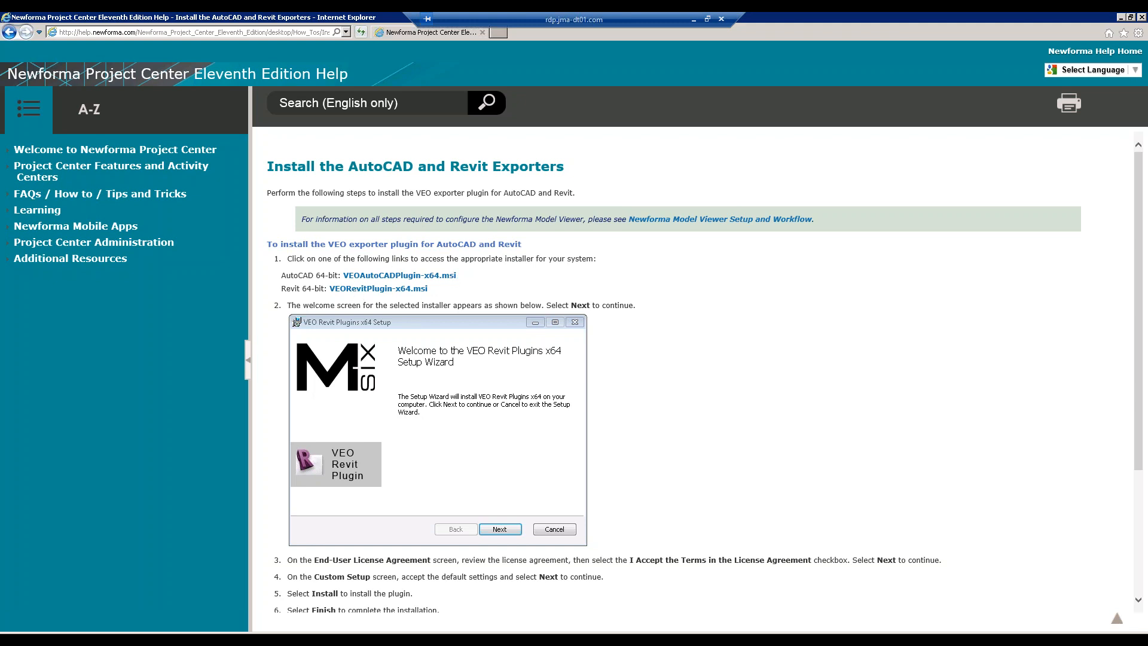
- Read the 'Export project from Revit' page from the diagram, then go back to Setup and Workflow
{"action": "left_click", "coordinate": [10, 33]}
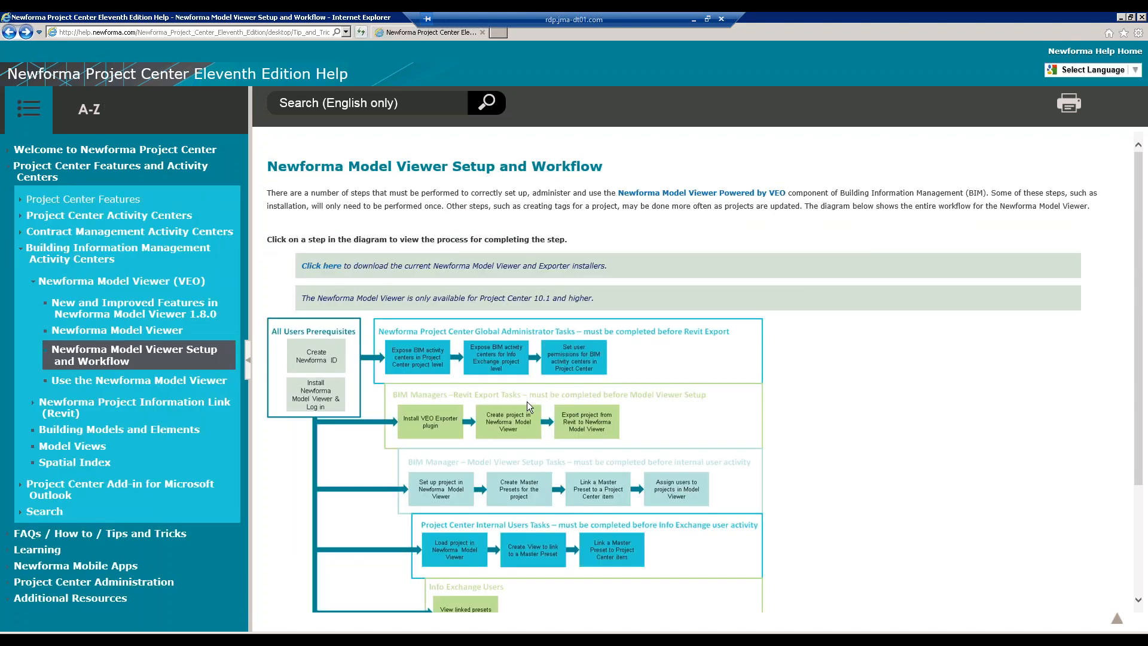
{"action": "left_click", "coordinate": [509, 428]}
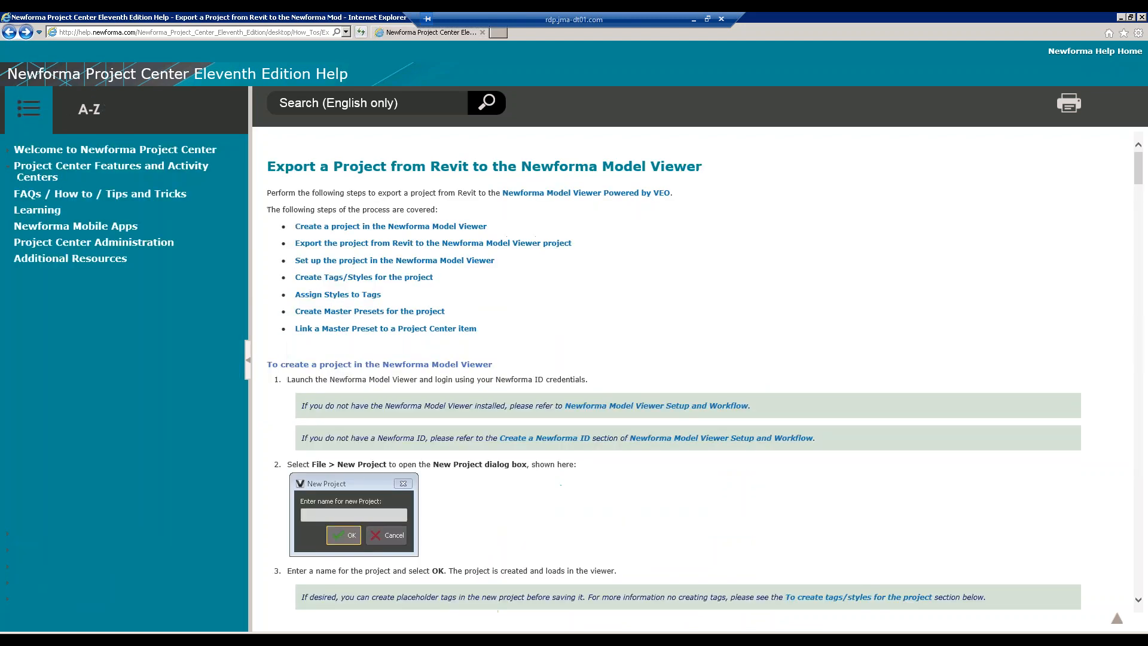
{"action": "scroll", "coordinate": [511, 423], "scroll_direction": "down", "scroll_amount": 4}
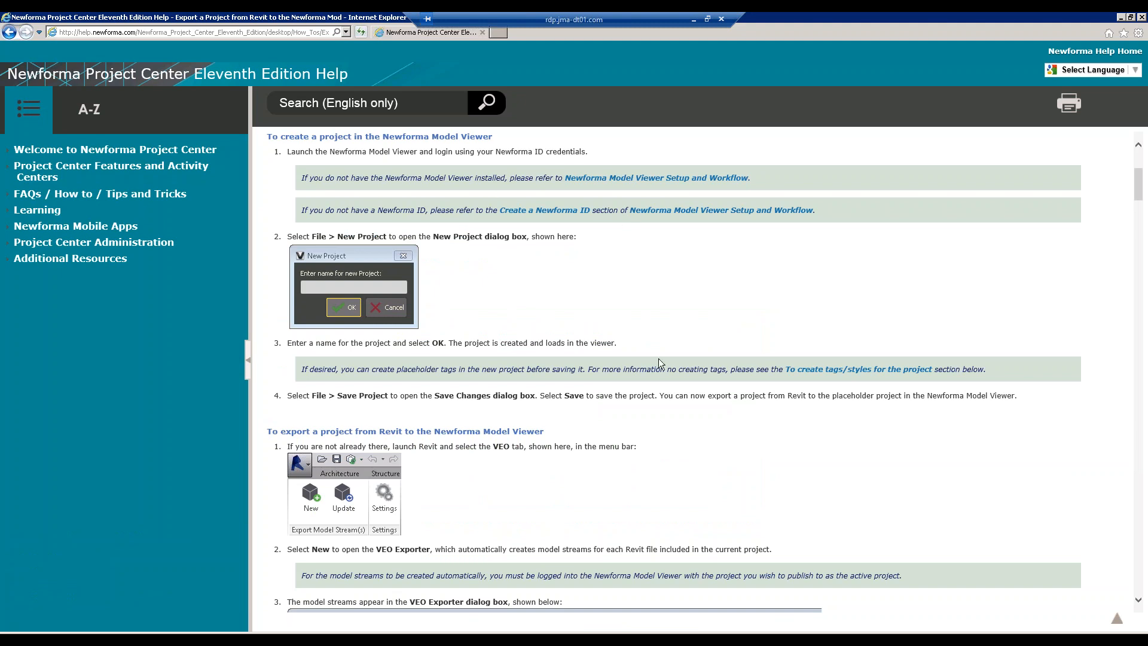
{"action": "scroll", "coordinate": [583, 290], "scroll_direction": "down", "scroll_amount": 2}
{"action": "scroll", "coordinate": [583, 290], "scroll_direction": "down", "scroll_amount": 4}
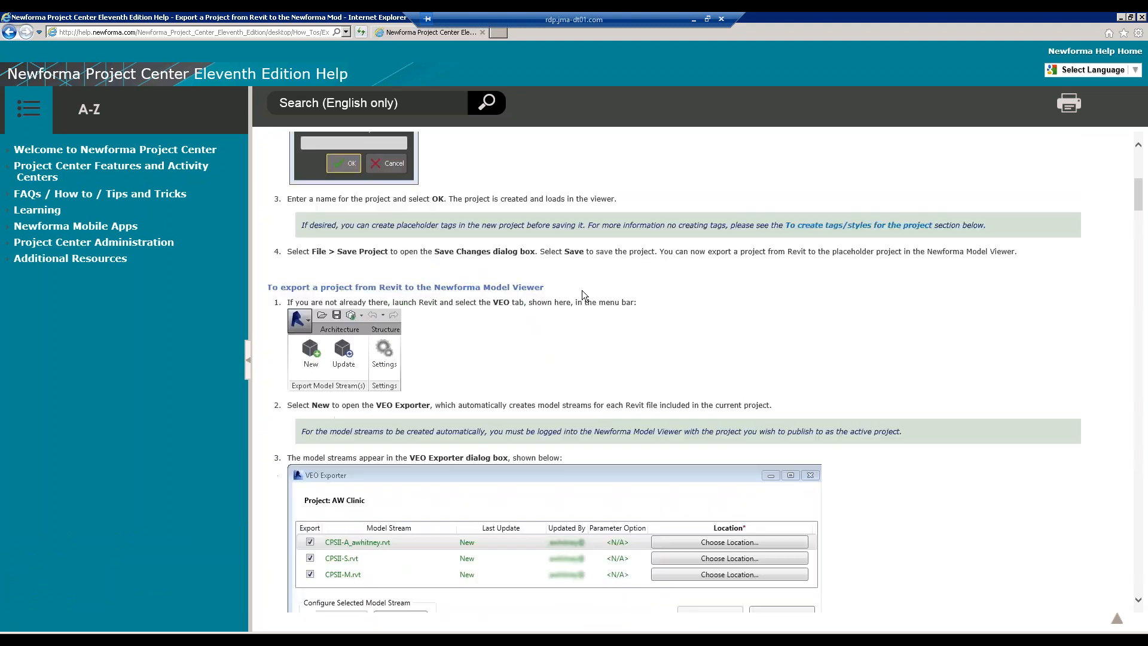
{"action": "scroll", "coordinate": [583, 290], "scroll_direction": "up", "scroll_amount": 10}
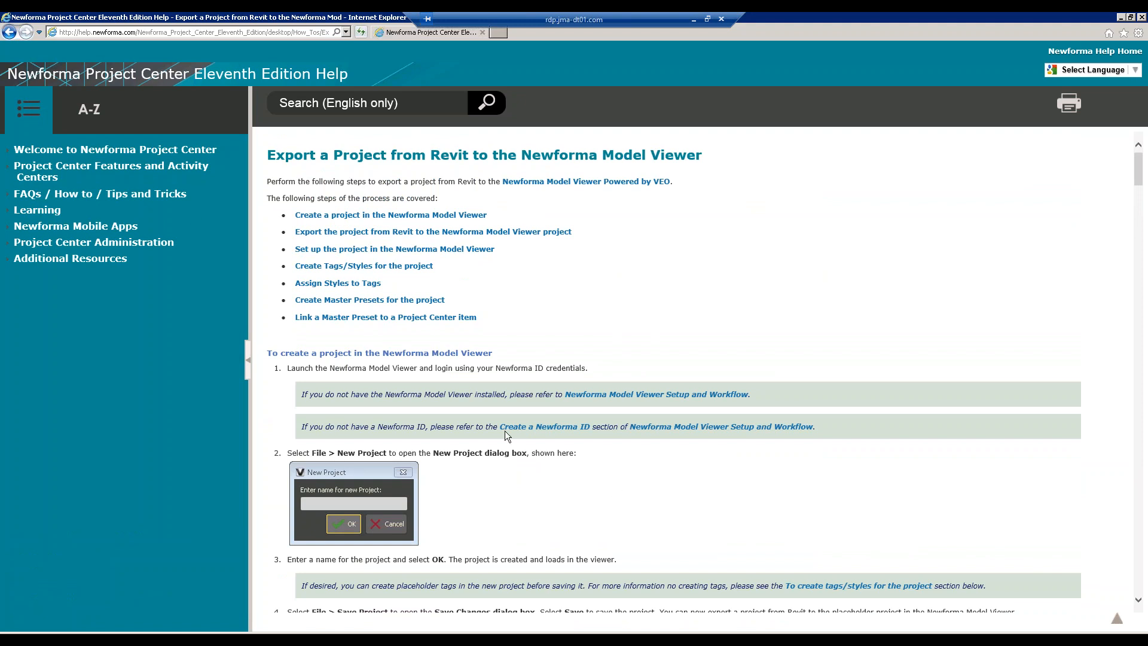
{"action": "left_click", "coordinate": [9, 31]}
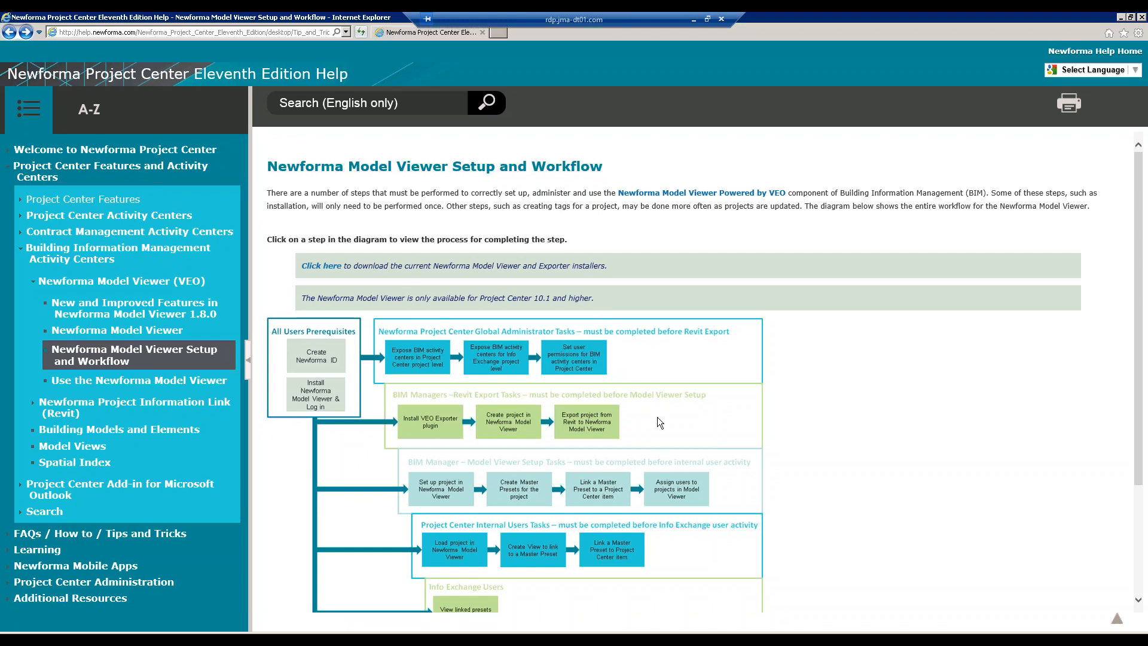
- Scroll down the Setup and Workflow page to view the prerequisite, administrator, BIM manager and user tasks
{"action": "scroll", "coordinate": [658, 417], "scroll_direction": "down", "scroll_amount": 1}
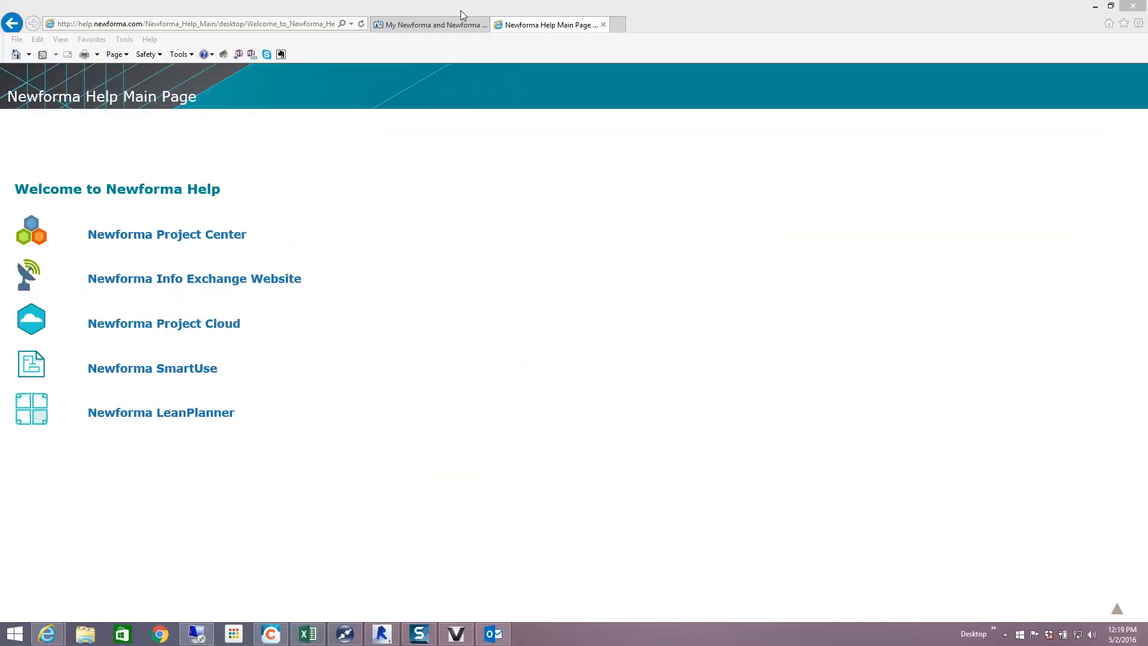
- On the My Newforma site, sign in with the Newforma ID e-mail address and account password
{"action": "left_click", "coordinate": [436, 28]}
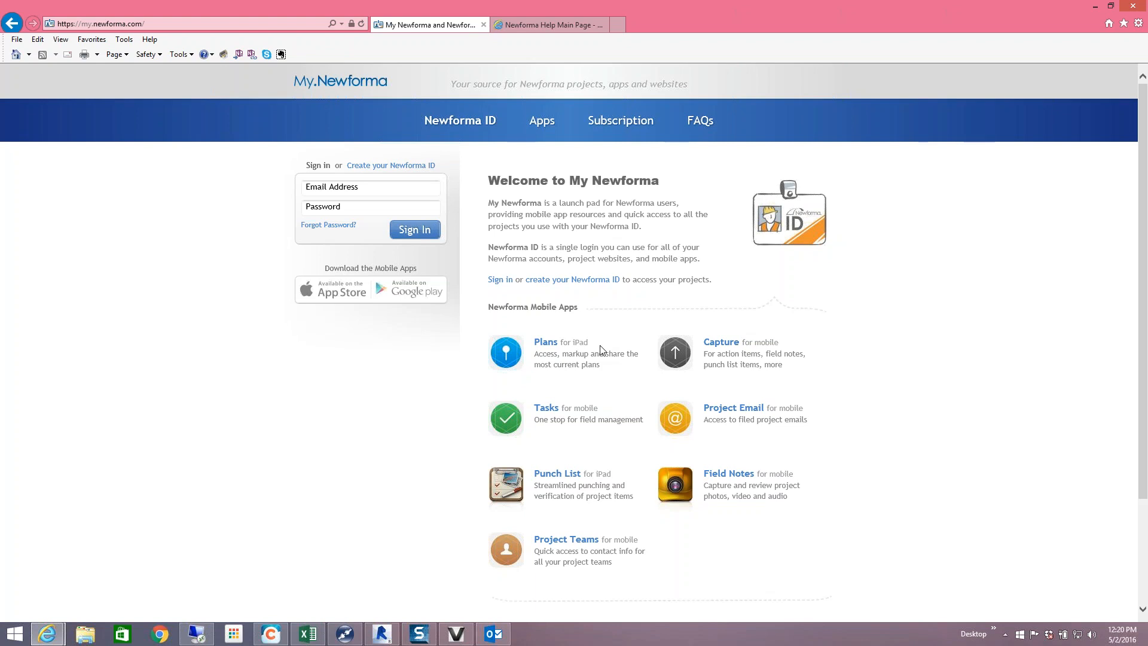
{"action": "left_click", "coordinate": [393, 167]}
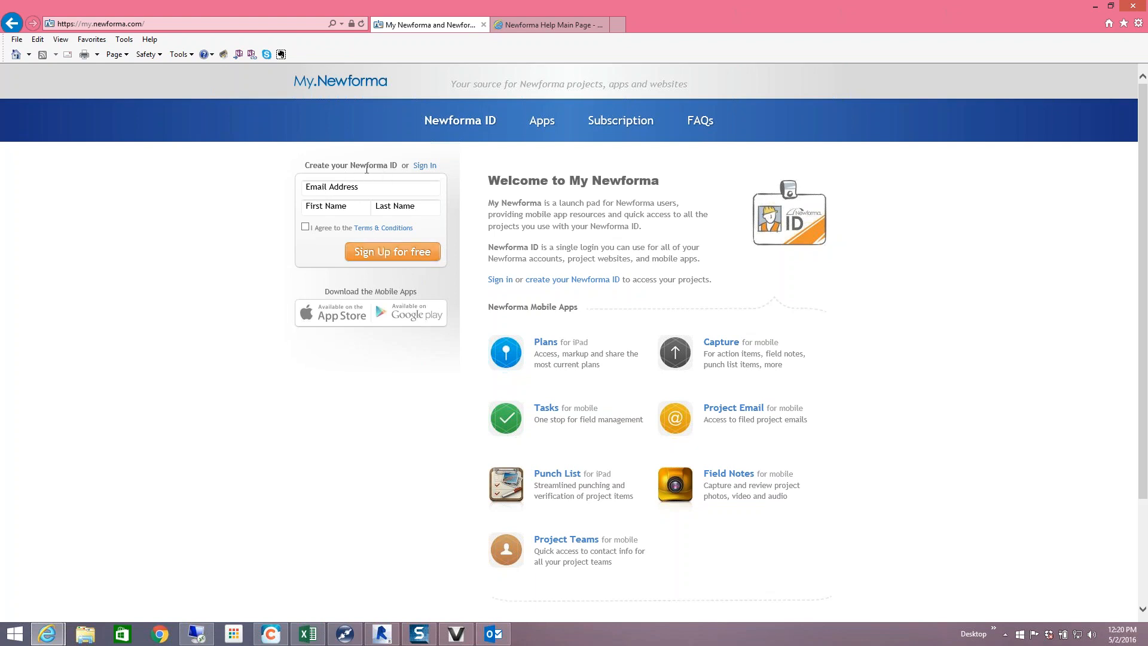
{"action": "left_click", "coordinate": [430, 167]}
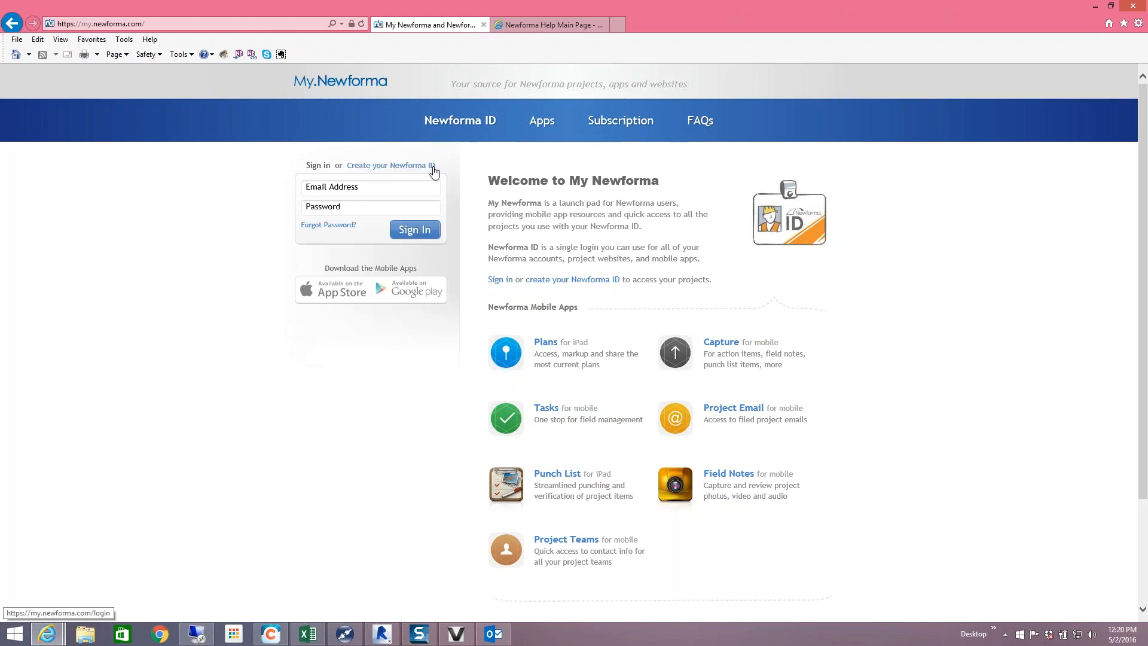
{"action": "left_click", "coordinate": [349, 188]}
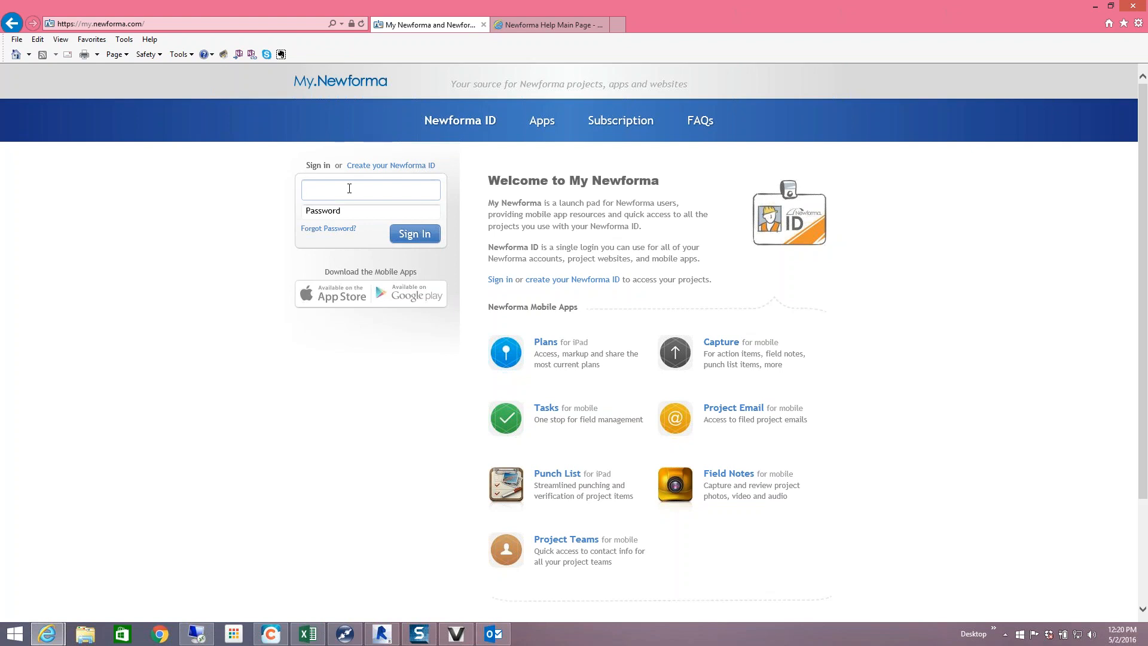
{"action": "key", "text": "Tab"}
{"action": "type", "text": "********"}
{"action": "key", "text": "Return"}
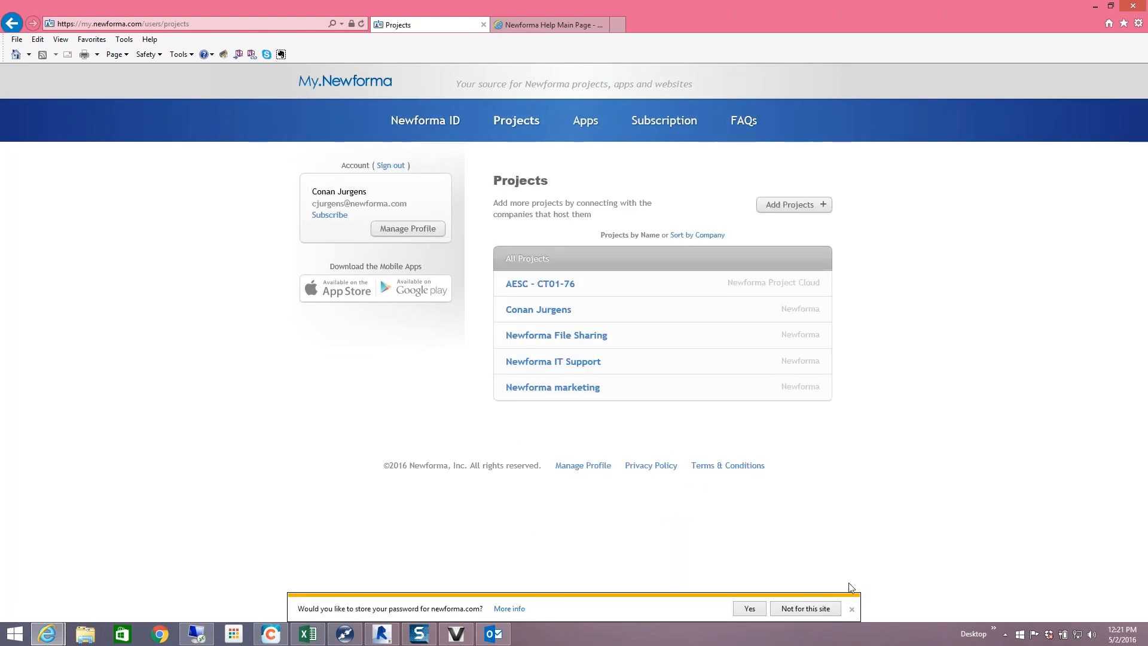
- Dismiss the store-password offer and open the company search page for adding projects
{"action": "left_click", "coordinate": [852, 609]}
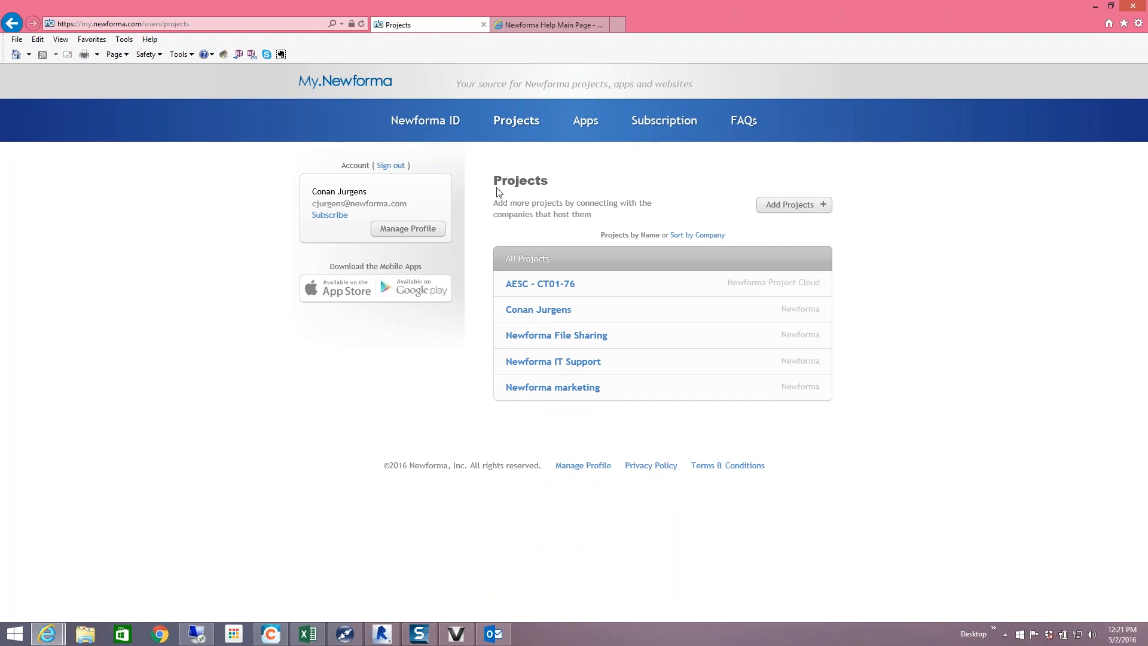
{"action": "left_click", "coordinate": [787, 206]}
{"action": "left_click", "coordinate": [633, 280]}
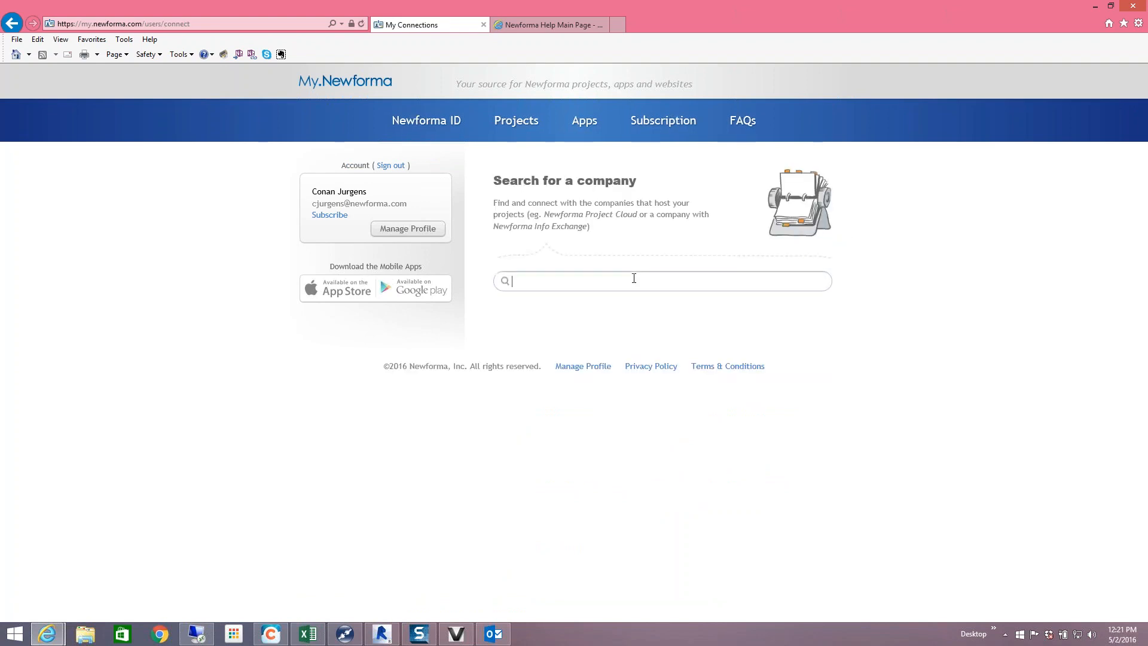
- Search companies for 'baker' and choose Baker Barrios Architects to connect to
{"action": "type", "text": "baker"}
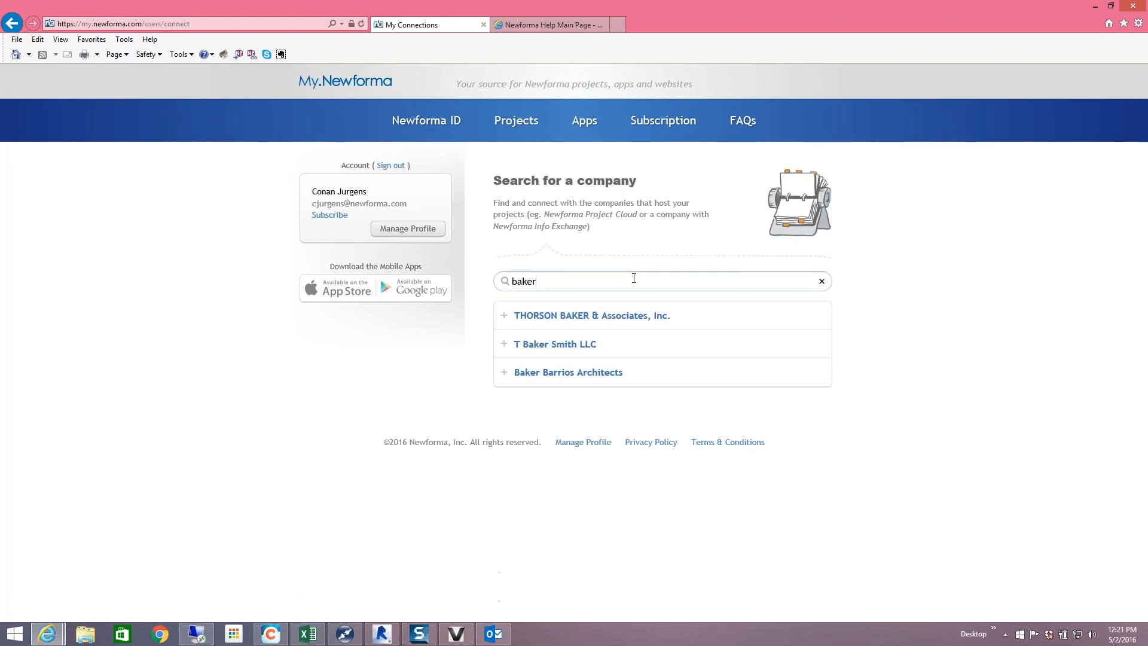
{"action": "left_click", "coordinate": [572, 373]}
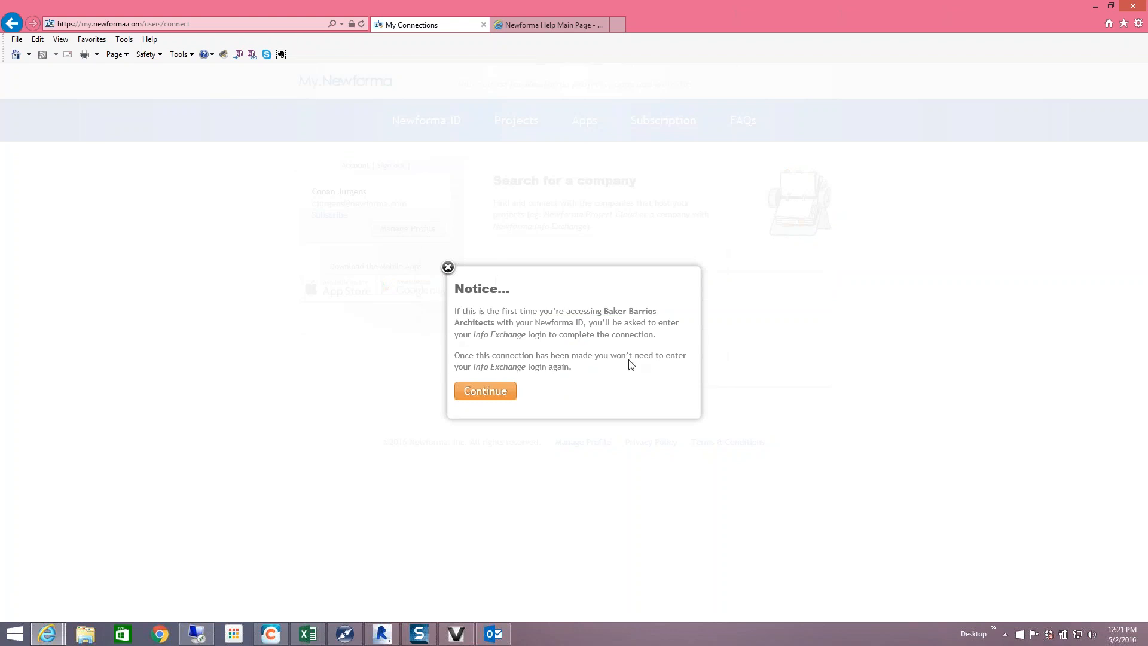
- Continue past the notice and let the Baker Barrios Info Exchange sign-in page load
{"action": "left_click", "coordinate": [501, 396]}
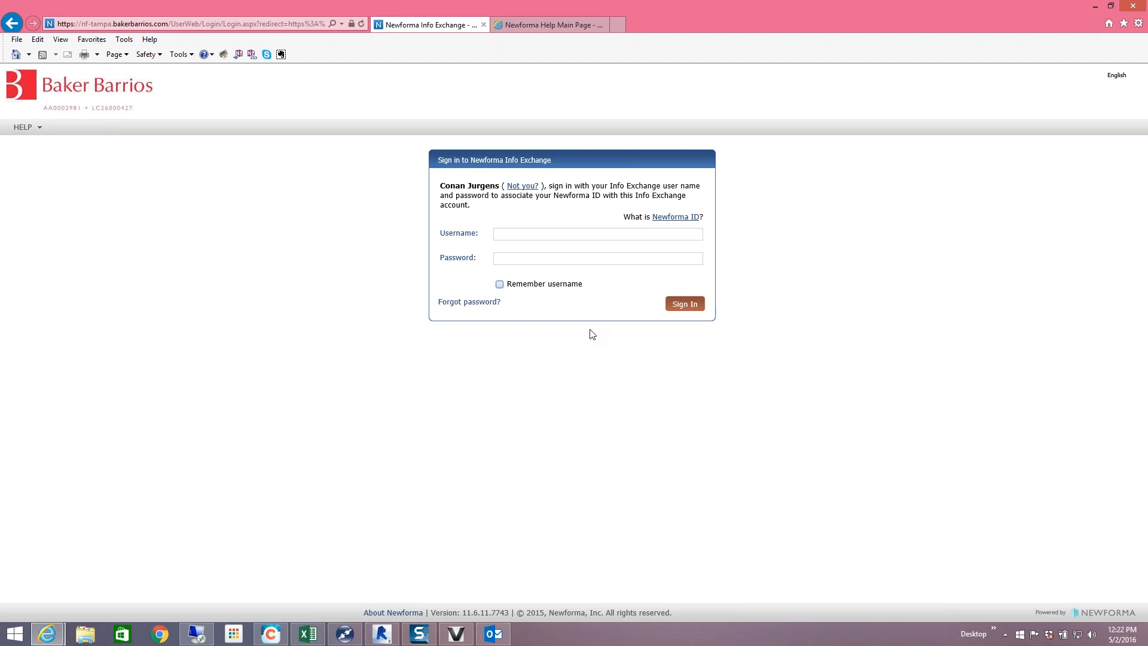
{"action": "mouse_move", "coordinate": [386, 635]}
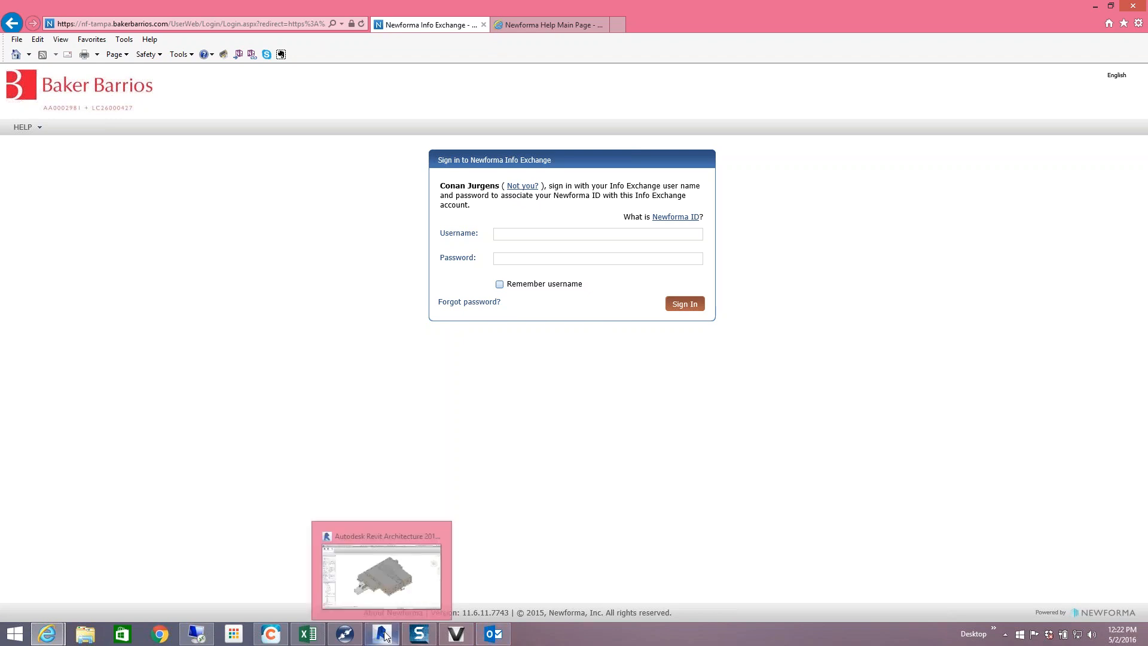
{"action": "left_click", "coordinate": [203, 636]}
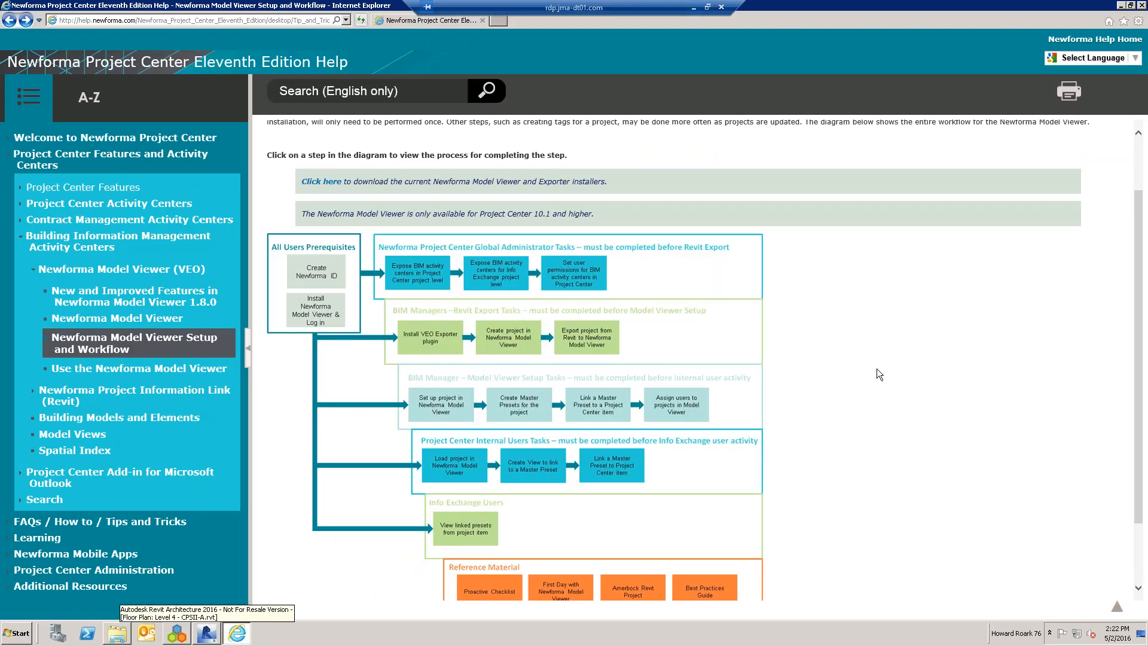
{"action": "scroll", "coordinate": [877, 368], "scroll_direction": "down", "scroll_amount": 1}
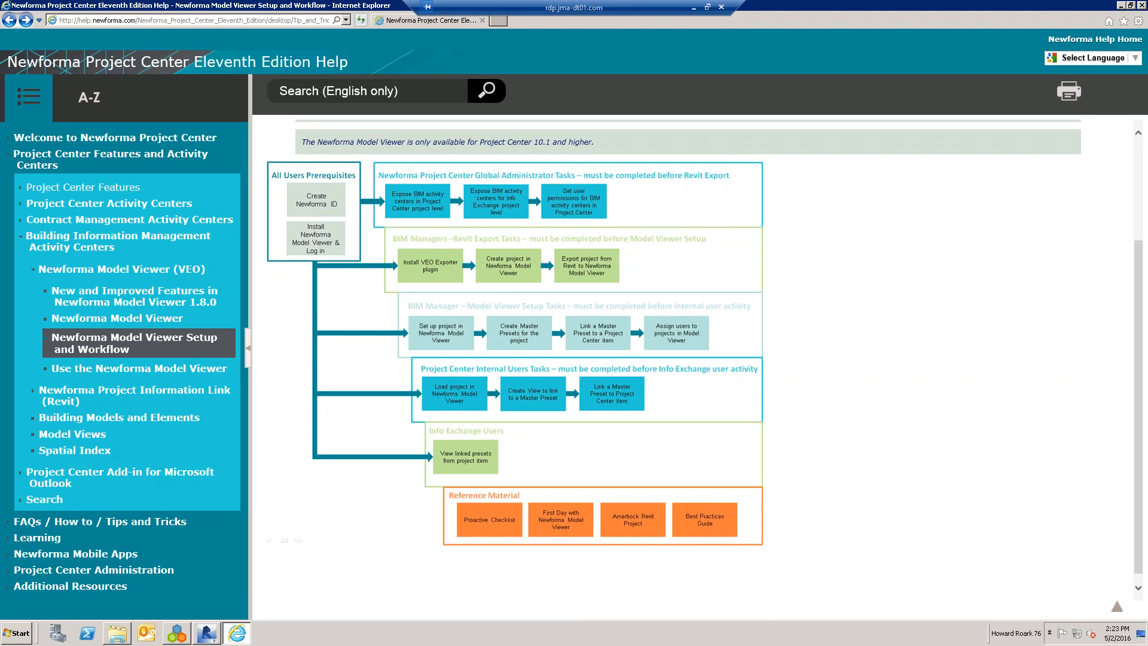
{"action": "left_click", "coordinate": [694, 7]}
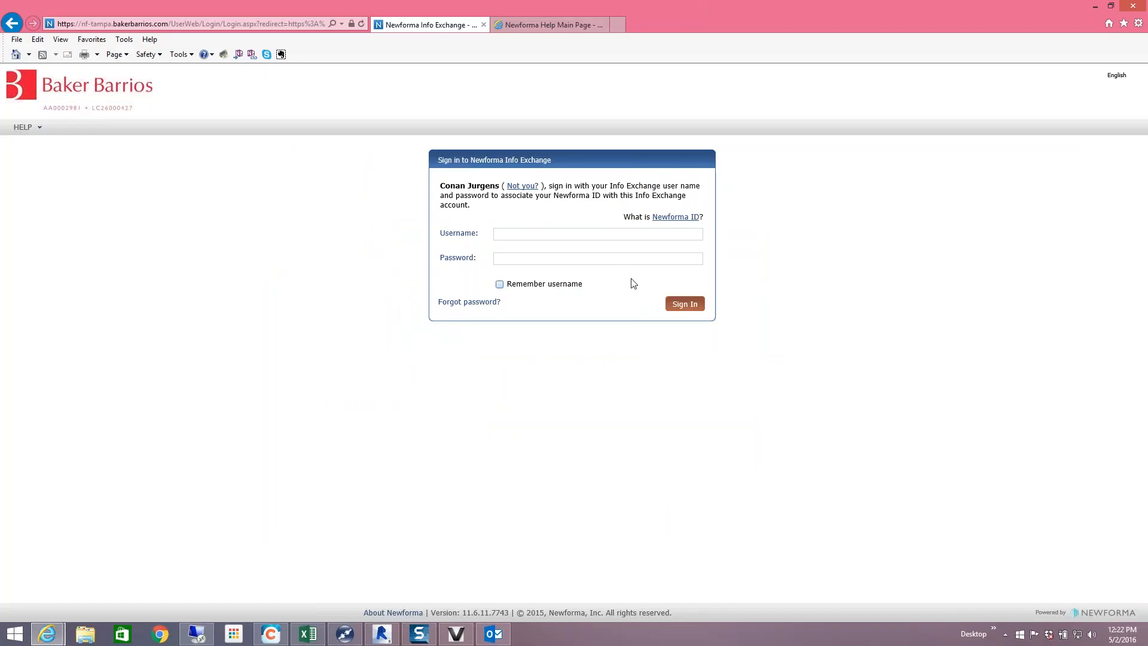
- Bring Revit's Clinic_A 3D view forward and show the VEO export commands
{"action": "left_click", "coordinate": [383, 634]}
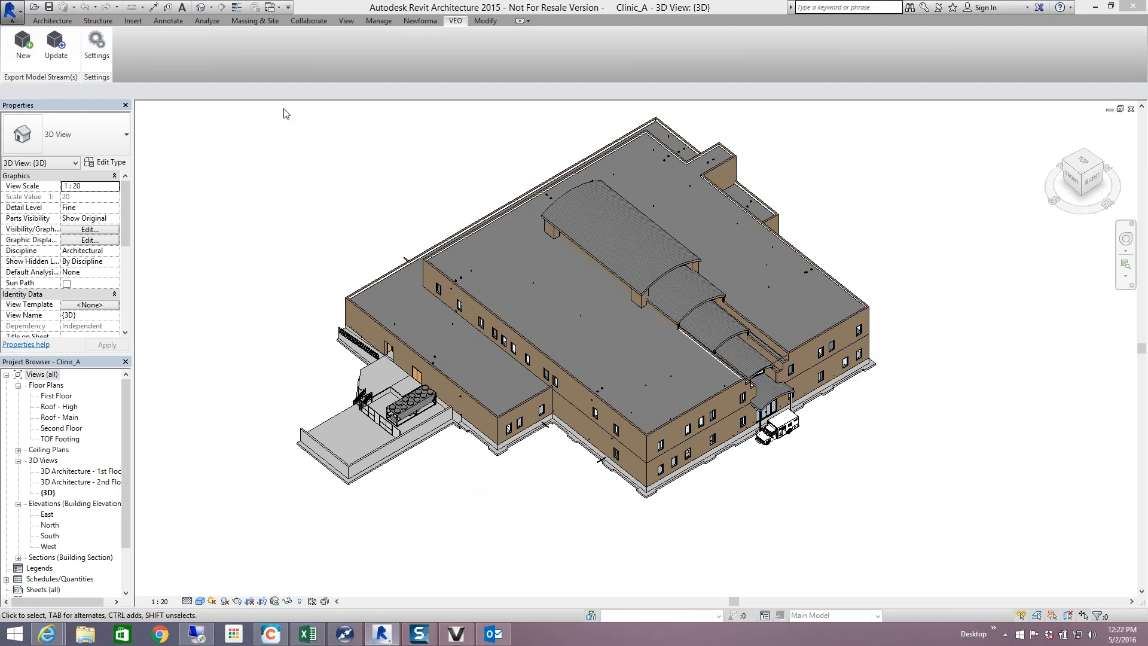
{"action": "left_click", "coordinate": [52, 21]}
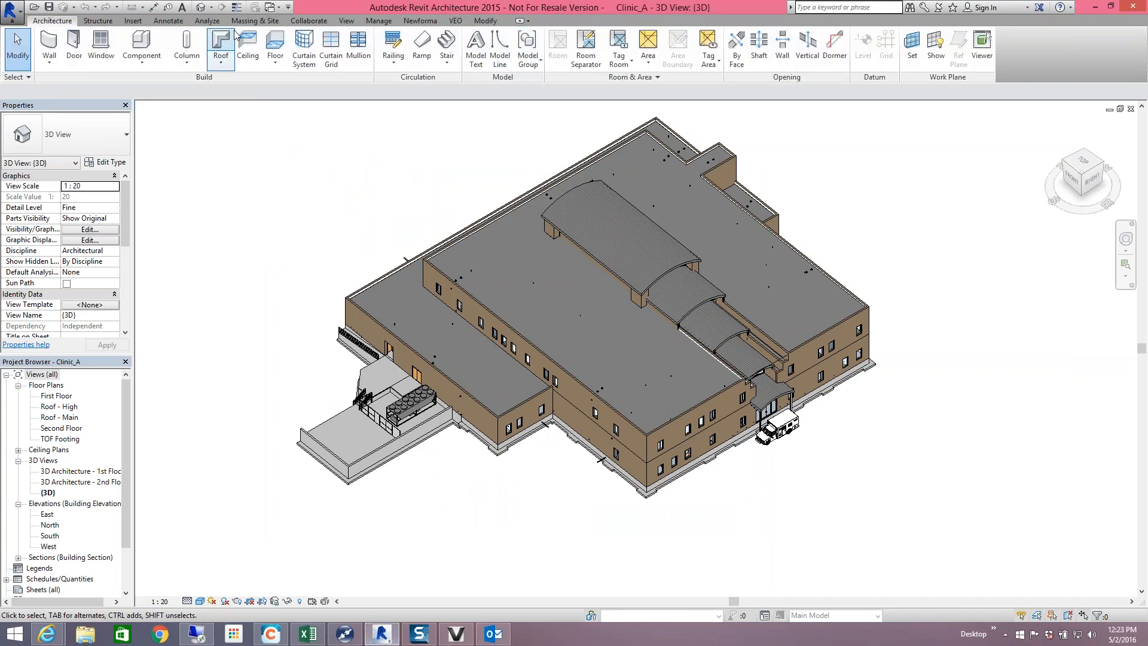
{"action": "left_click", "coordinate": [454, 22]}
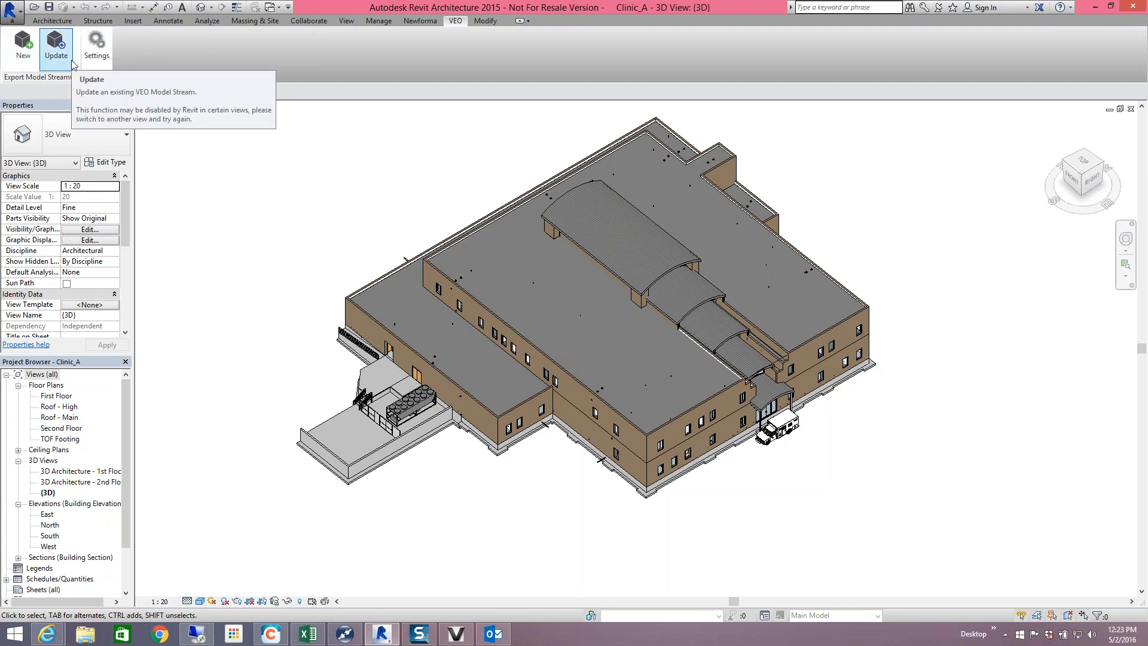
- Restore the pre-filled VEO Login, move to Password, then return to the Info Exchange sign-in page
{"action": "left_click", "coordinate": [451, 632]}
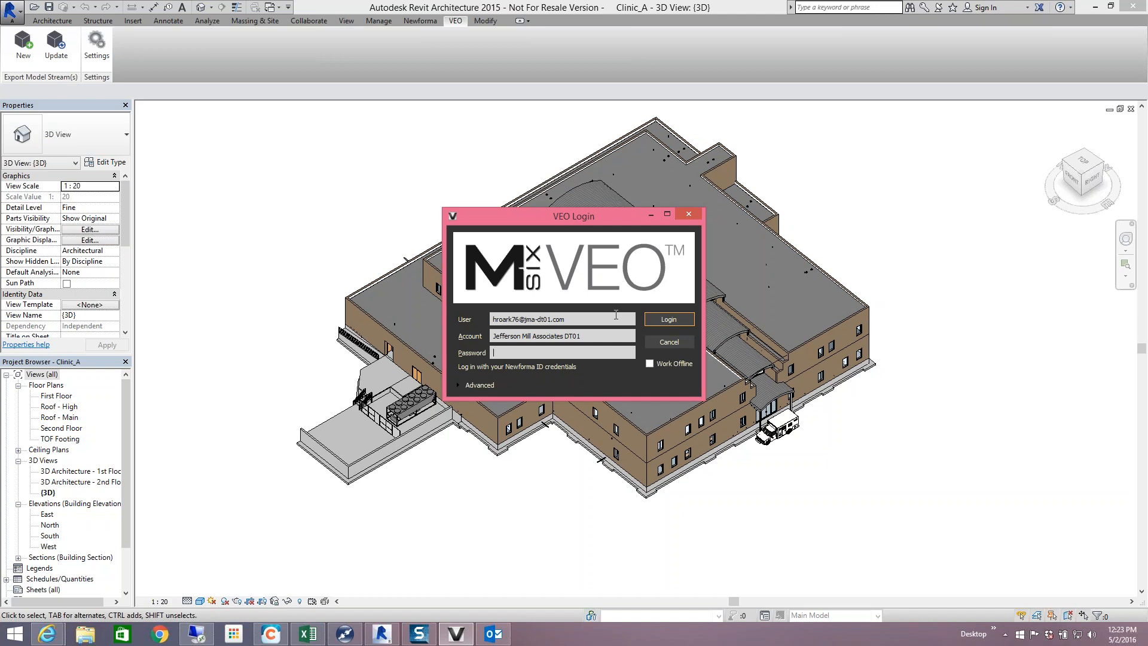
{"action": "key", "text": "Tab"}
{"action": "left_click", "coordinate": [48, 633]}
{"action": "left_click", "coordinate": [108, 583]}
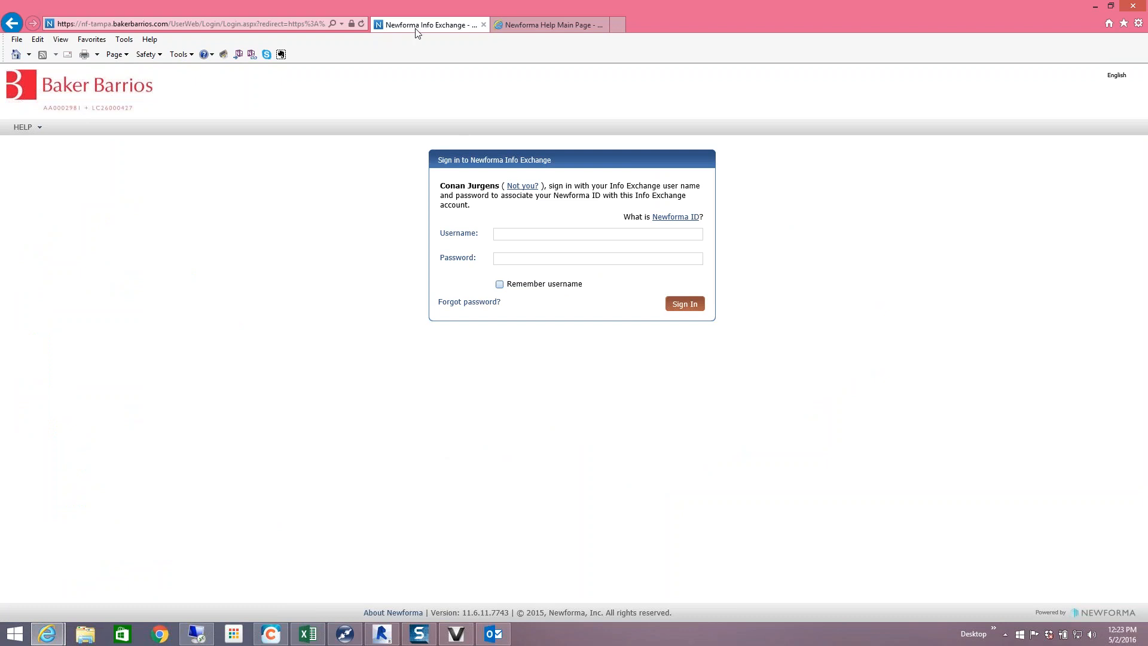
- Go back to the company search, search 'baker' again, and bring VEO Login forward
{"action": "left_click", "coordinate": [18, 28]}
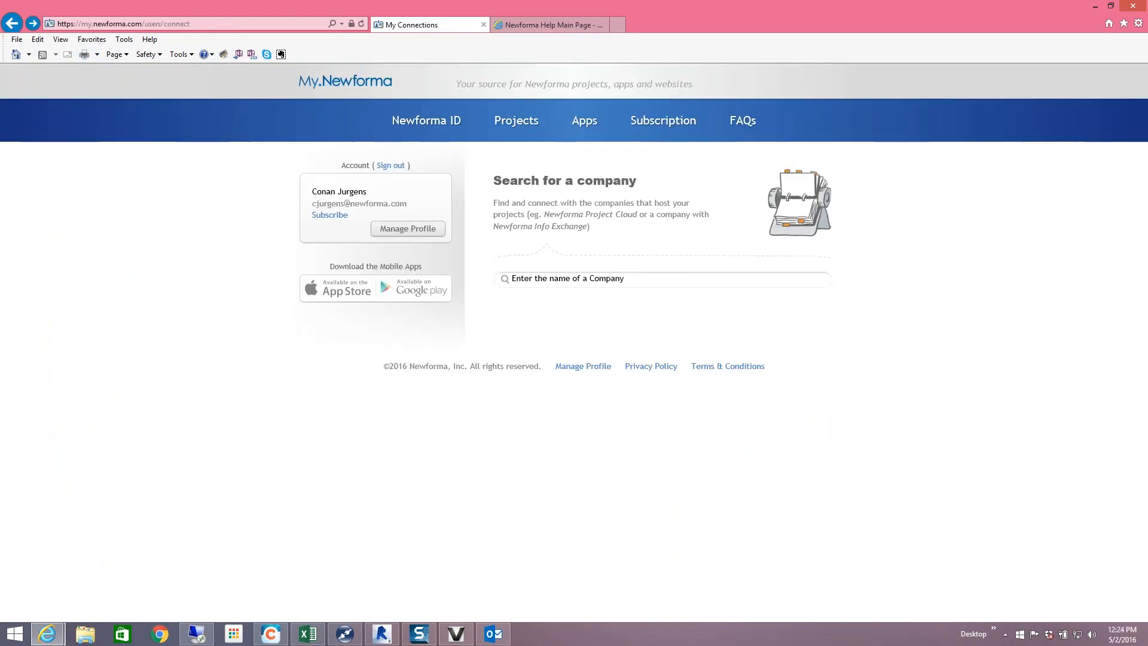
{"action": "left_click", "coordinate": [632, 284]}
{"action": "type", "text": "baker"}
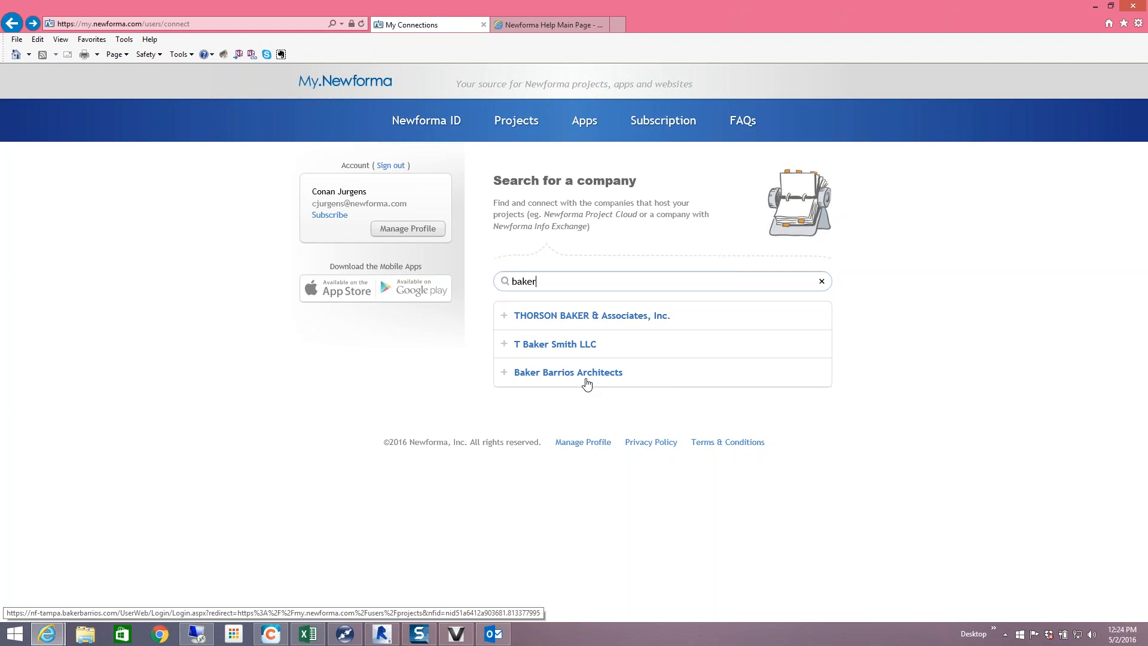
{"action": "left_click", "coordinate": [472, 633]}
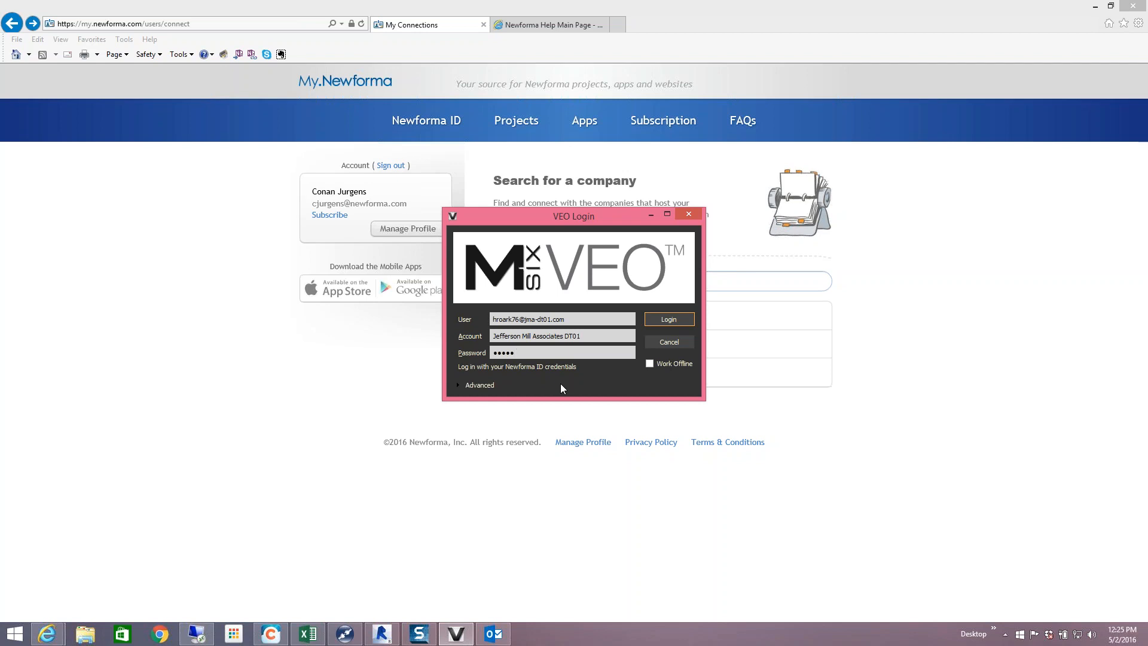
- Log in to VEO with the entered user, account and password
{"action": "left_click", "coordinate": [676, 322]}
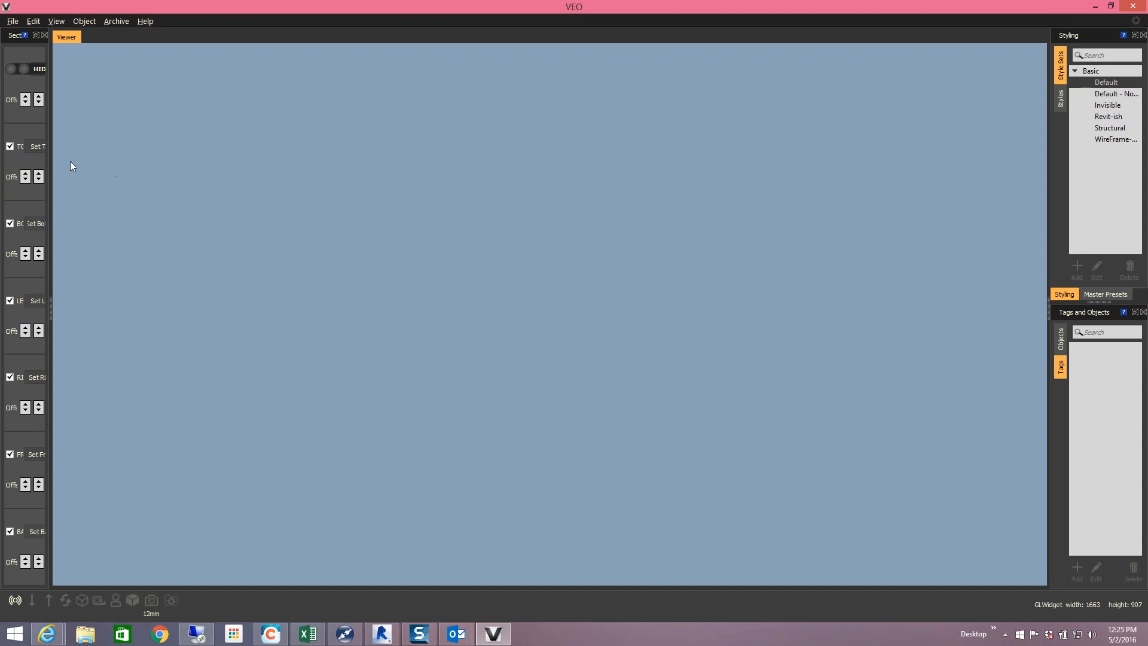
- Widen the Sectioning panel so its labels show fully, then open the File menu
{"action": "left_click_drag", "start_coordinate": [52, 150], "coordinate": [80, 153]}
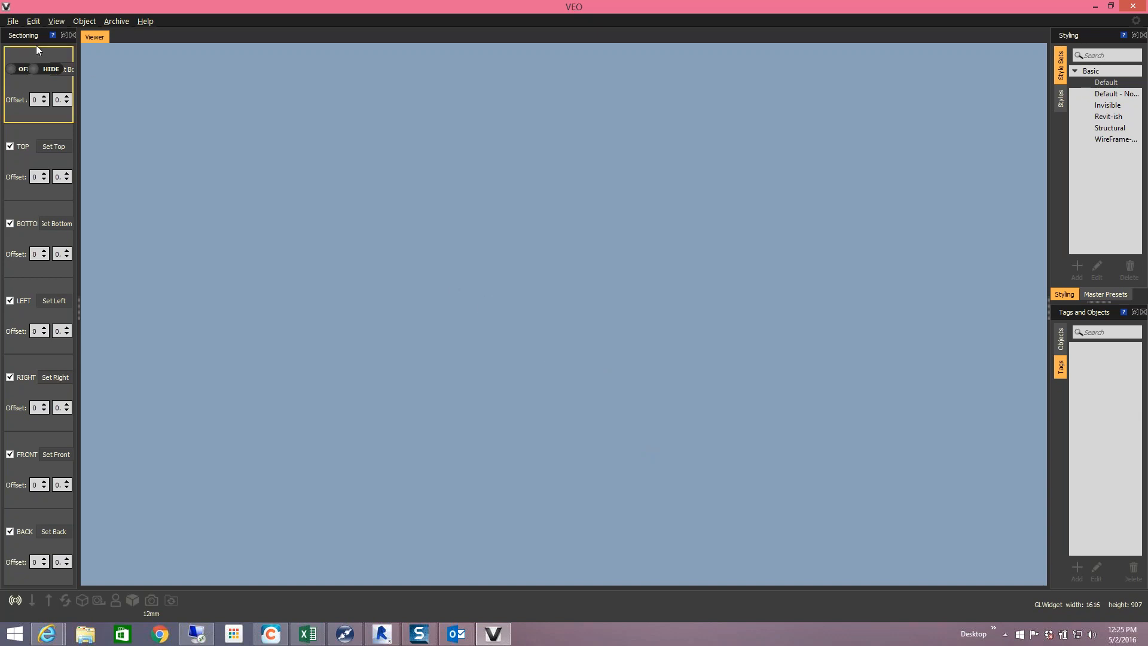
{"action": "left_click", "coordinate": [12, 21]}
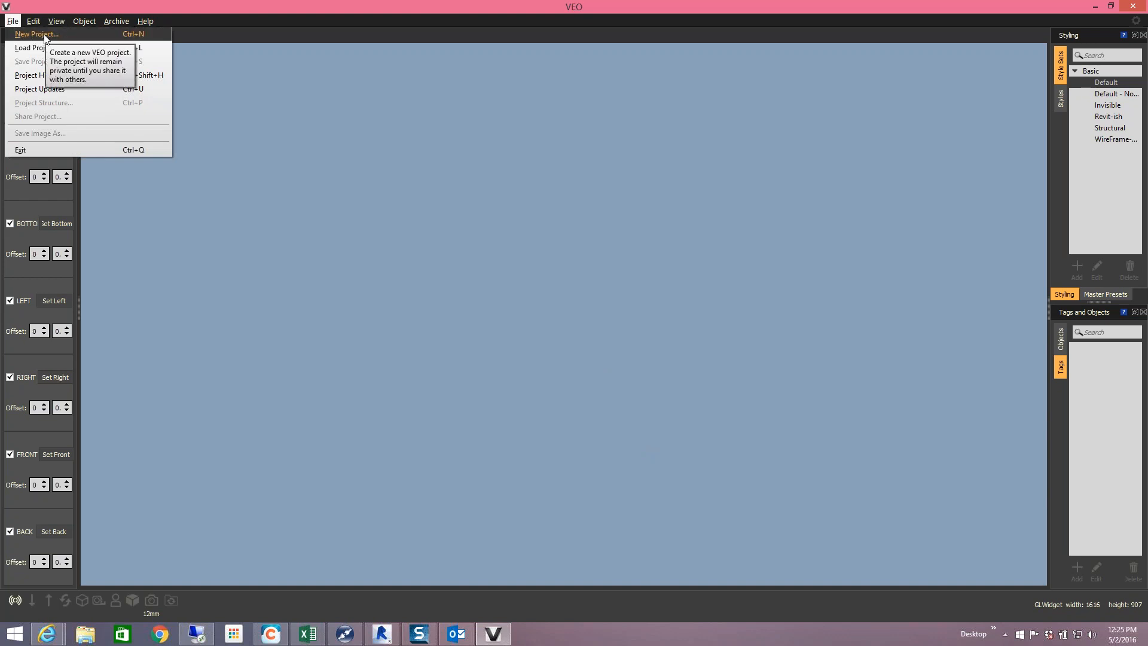
- Create a new VEO project named 'Training Model' through File > New Project
{"action": "left_click", "coordinate": [36, 34]}
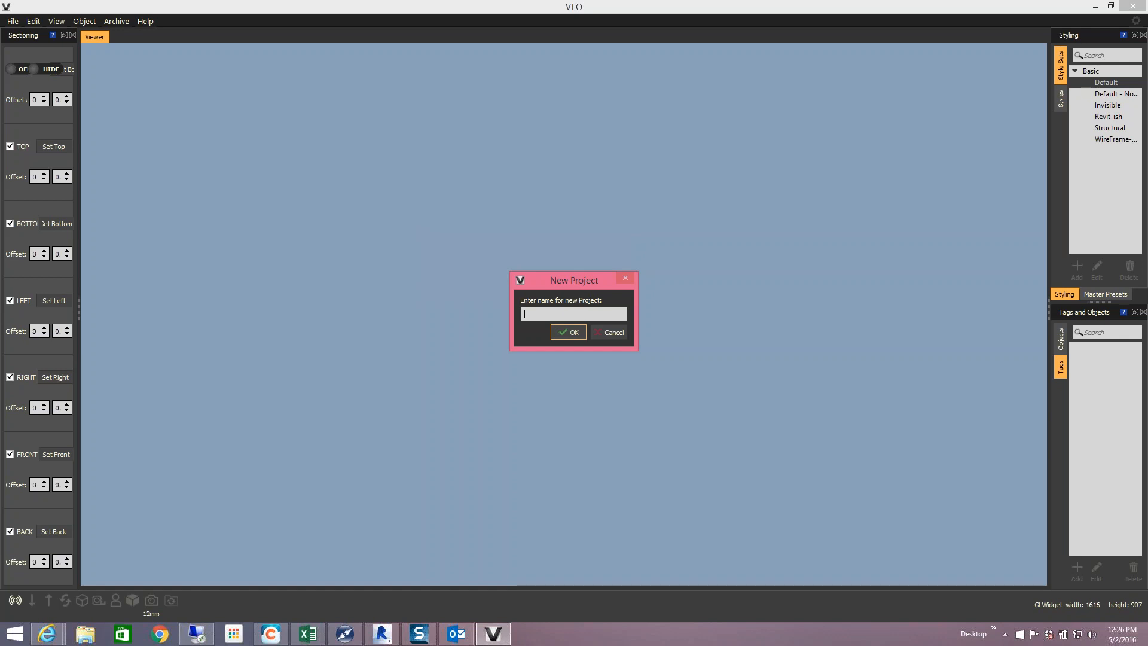
{"action": "type", "text": "Training Model"}
{"action": "left_click", "coordinate": [564, 332]}
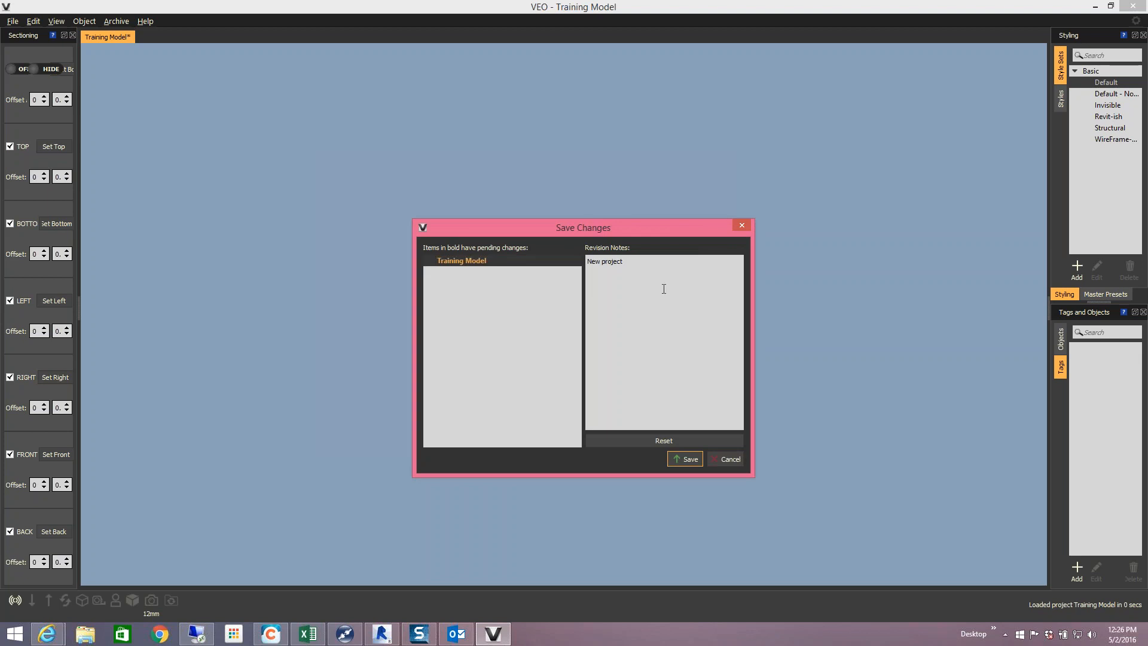
- Edit the revision notes and save the first revision of Training Model
{"action": "left_click", "coordinate": [654, 263]}
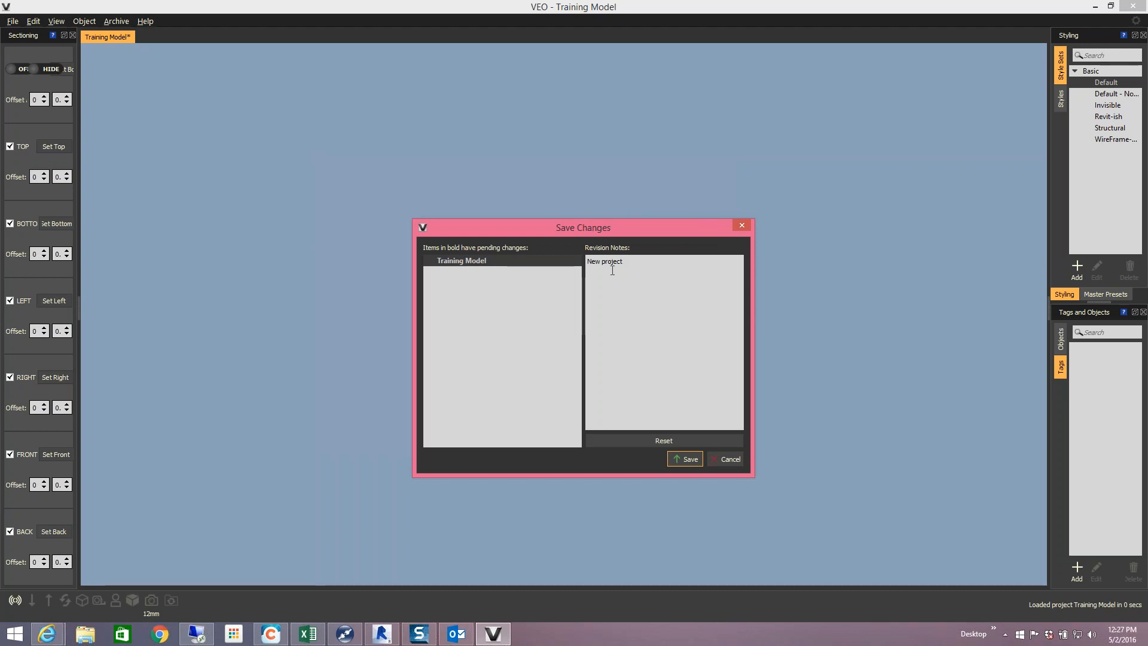
{"action": "left_click", "coordinate": [680, 458]}
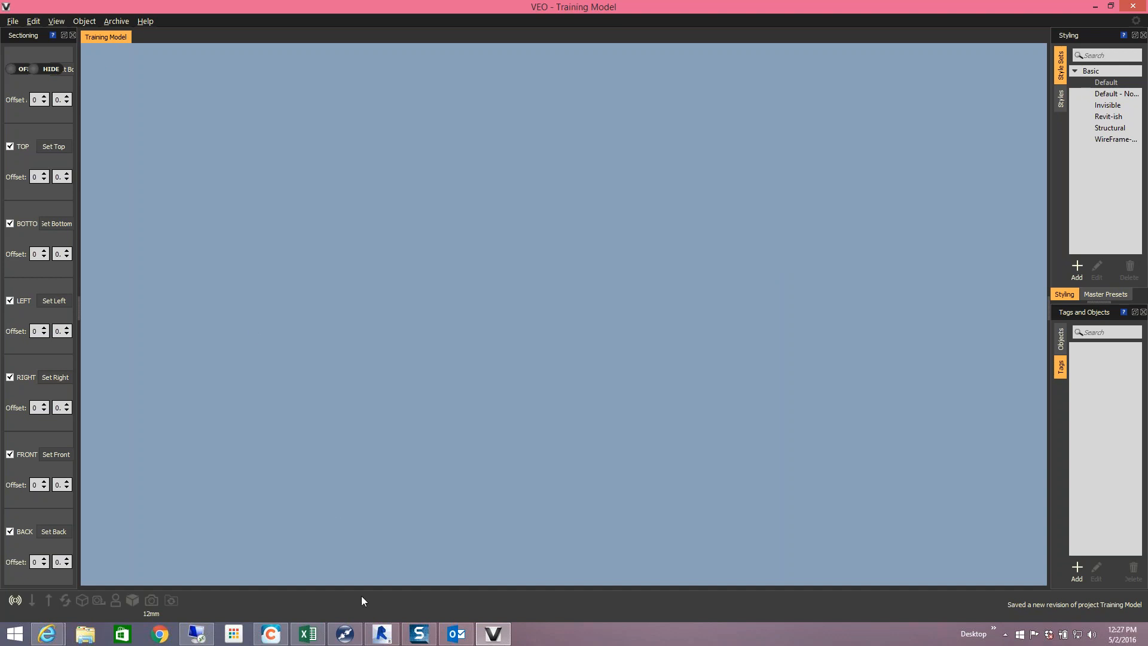
- Bring the Revit clinic model to the front and open the VEO Exporter Settings
{"action": "mouse_move", "coordinate": [380, 638]}
{"action": "left_click", "coordinate": [381, 589]}
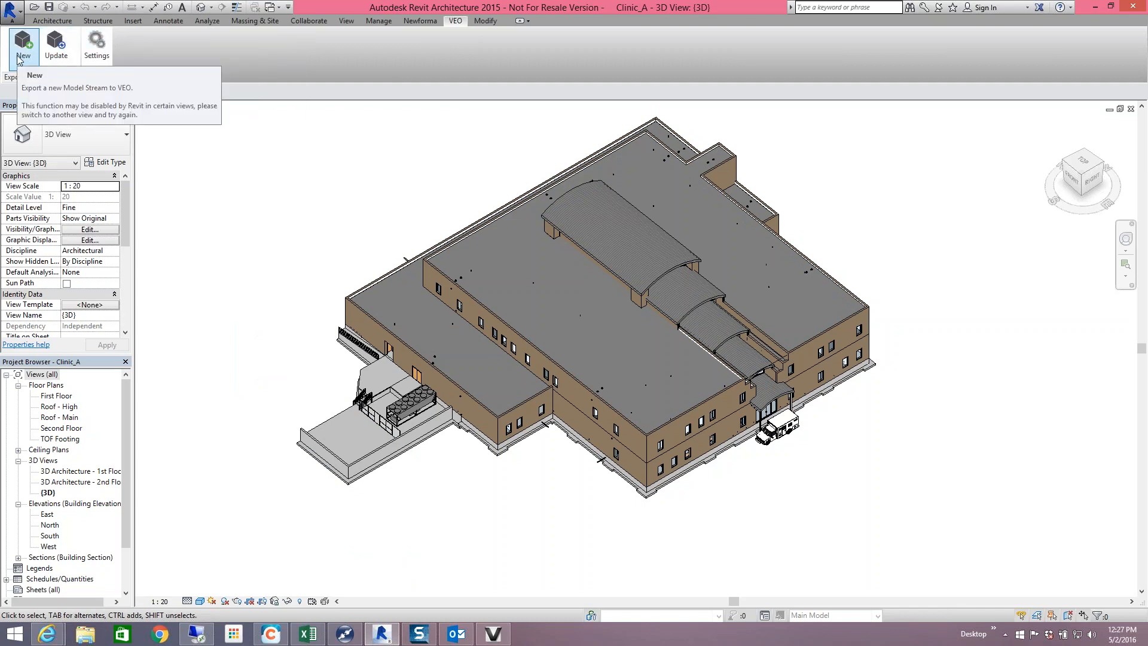
{"action": "left_click", "coordinate": [98, 55]}
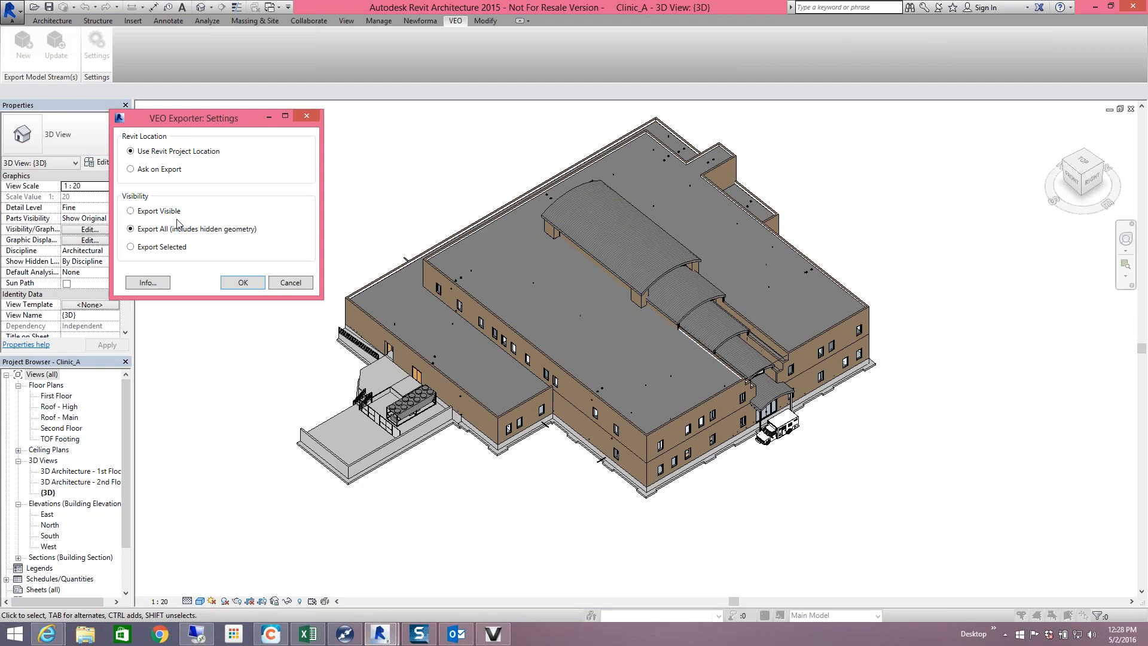
{"action": "left_click", "coordinate": [145, 215]}
{"action": "left_click", "coordinate": [166, 230]}
{"action": "left_click", "coordinate": [148, 248]}
{"action": "left_click", "coordinate": [165, 231]}
{"action": "left_click", "coordinate": [148, 282]}
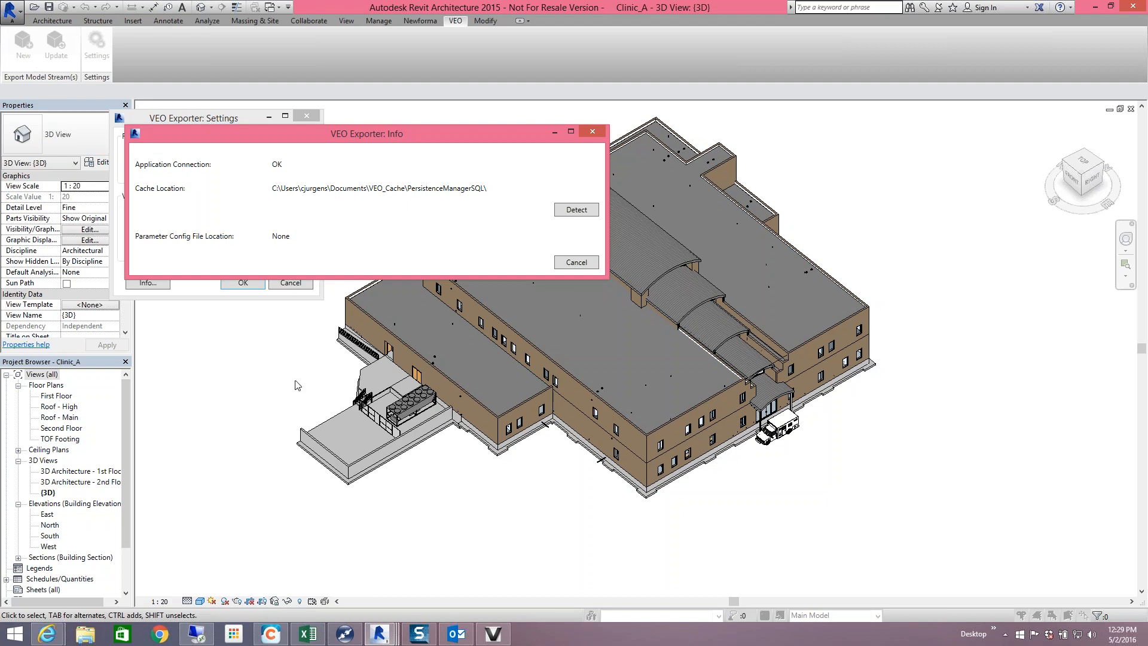
{"action": "mouse_move", "coordinate": [490, 635]}
{"action": "left_click", "coordinate": [576, 262]}
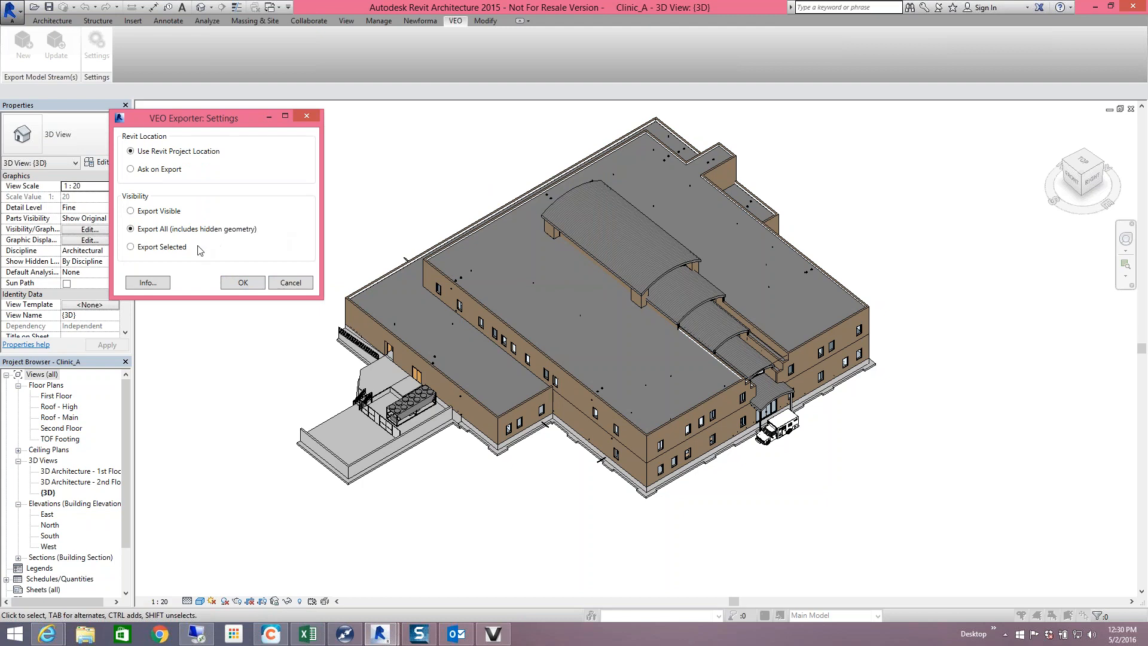
- Accept the VEO export settings and start a new export listing Clinic_A, Clinic_S and Clinic_MEP
{"action": "left_click", "coordinate": [238, 283]}
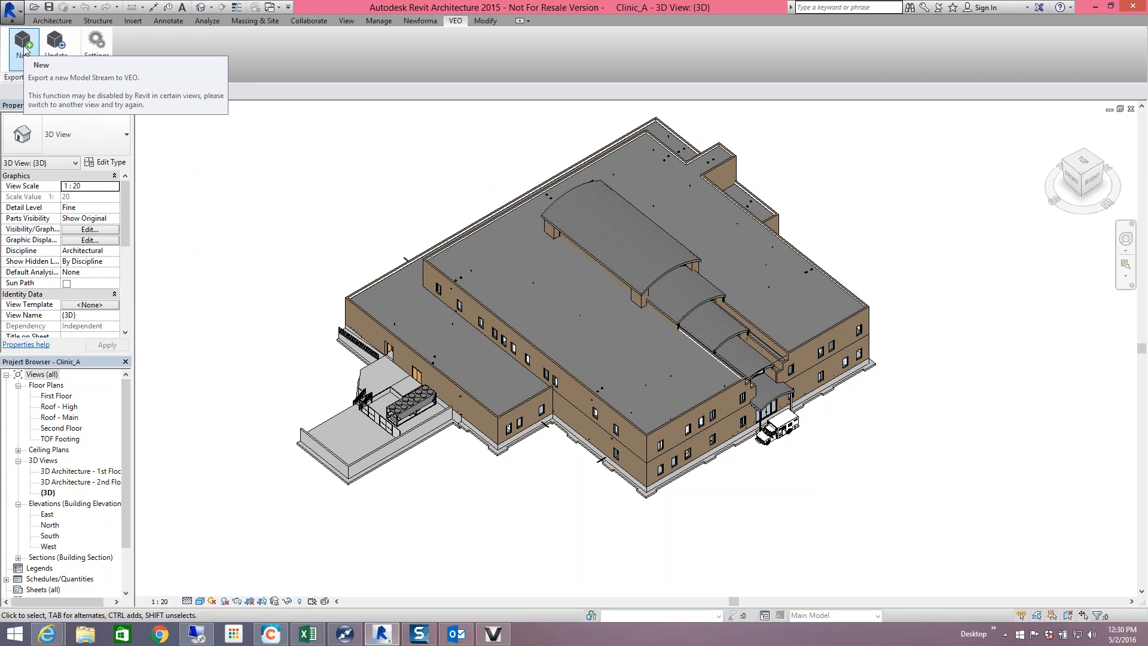
{"action": "left_click", "coordinate": [24, 50]}
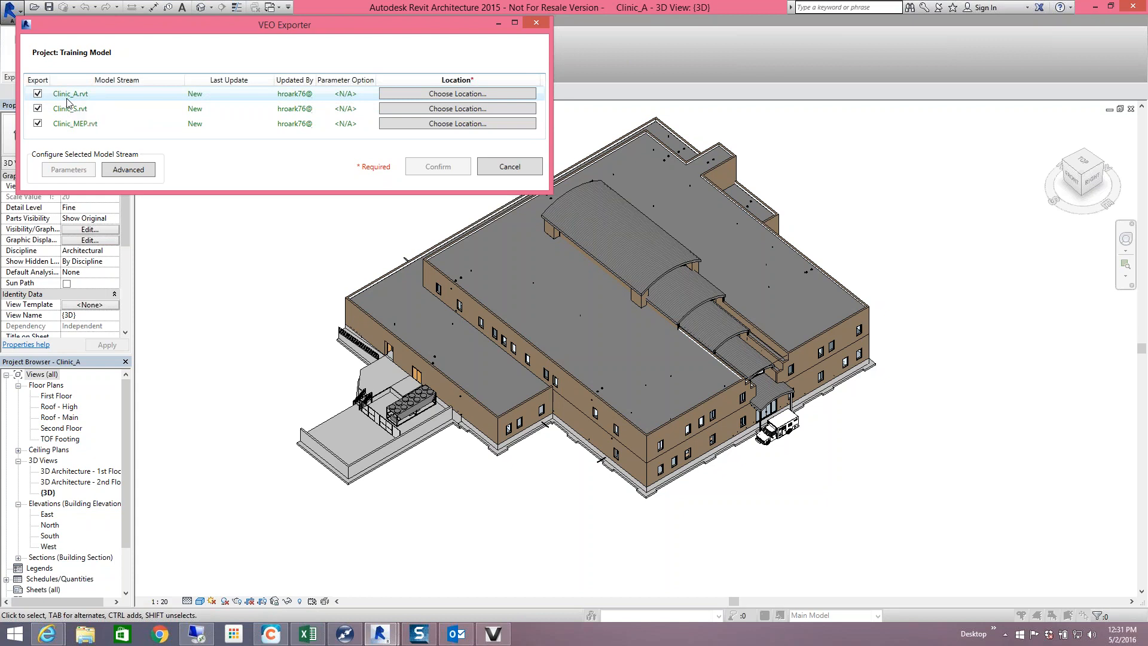
- Toggle the Clinic_S and Clinic_MEP export checkboxes, leaving all three streams included
{"action": "left_click", "coordinate": [37, 109]}
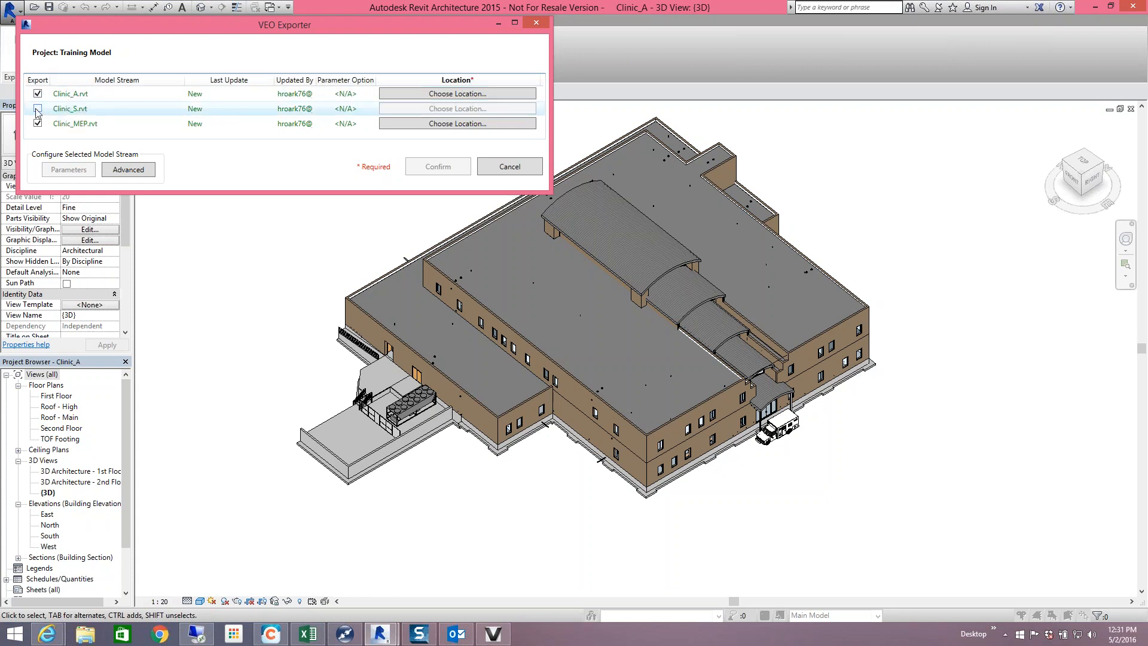
{"action": "left_click", "coordinate": [37, 121]}
{"action": "left_click", "coordinate": [38, 122]}
{"action": "left_click", "coordinate": [37, 108]}
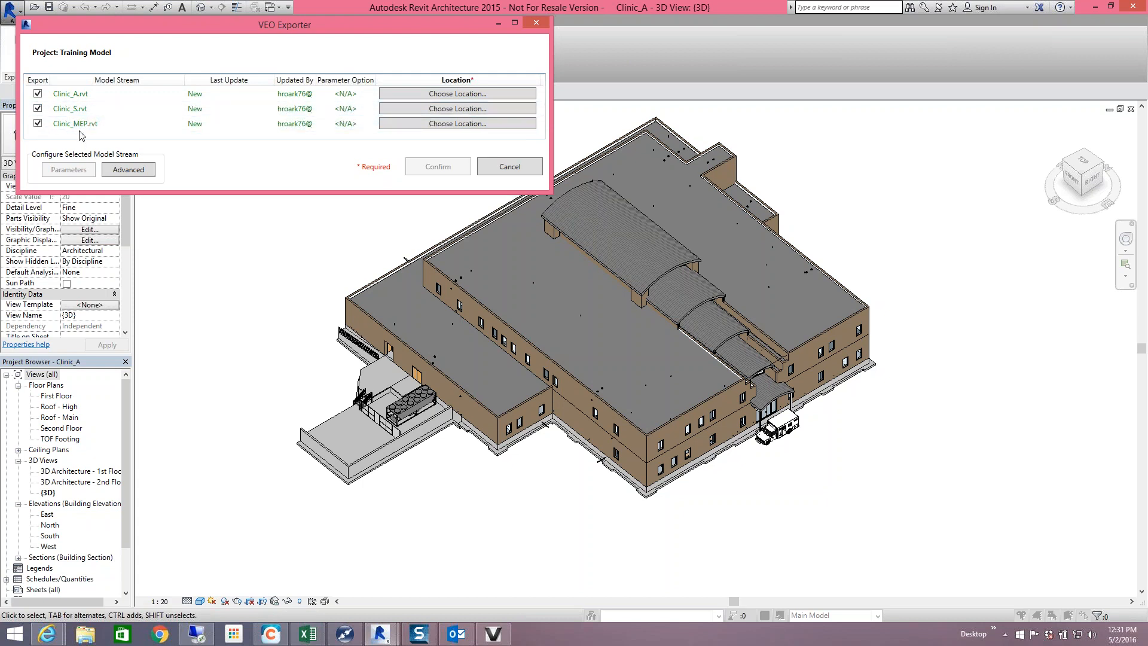
{"action": "left_click", "coordinate": [37, 108]}
{"action": "left_click", "coordinate": [37, 124]}
{"action": "left_click", "coordinate": [38, 124]}
{"action": "left_click", "coordinate": [37, 108]}
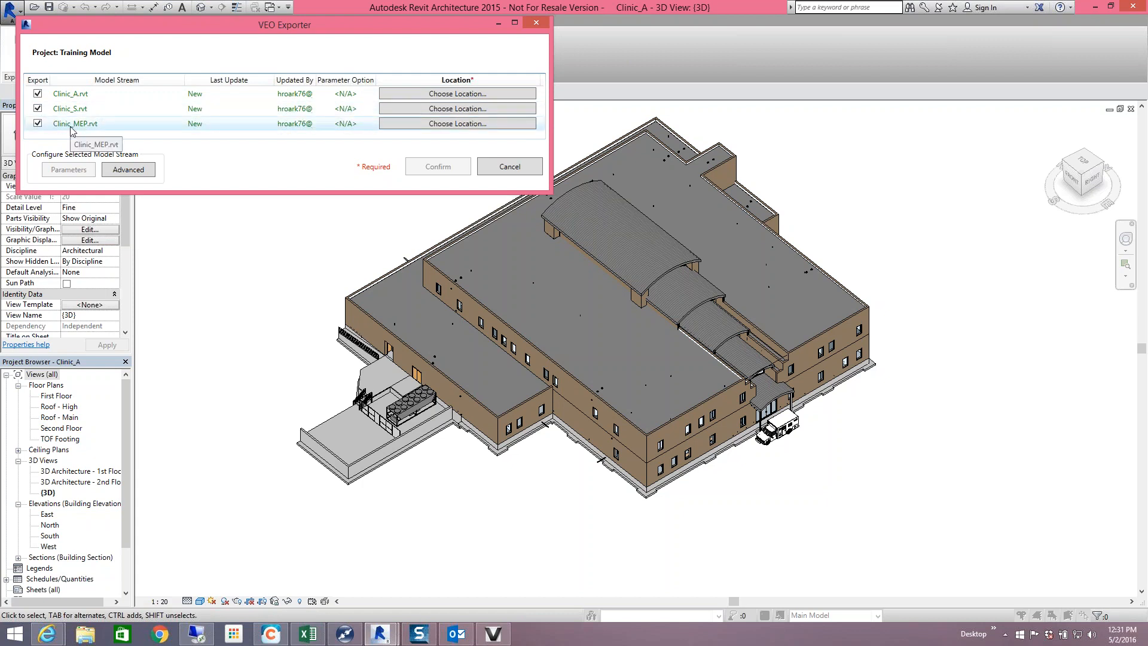
- Set Training Model as the VEO location for Clinic_A, Clinic_S and Clinic_MEP
{"action": "left_click", "coordinate": [458, 94]}
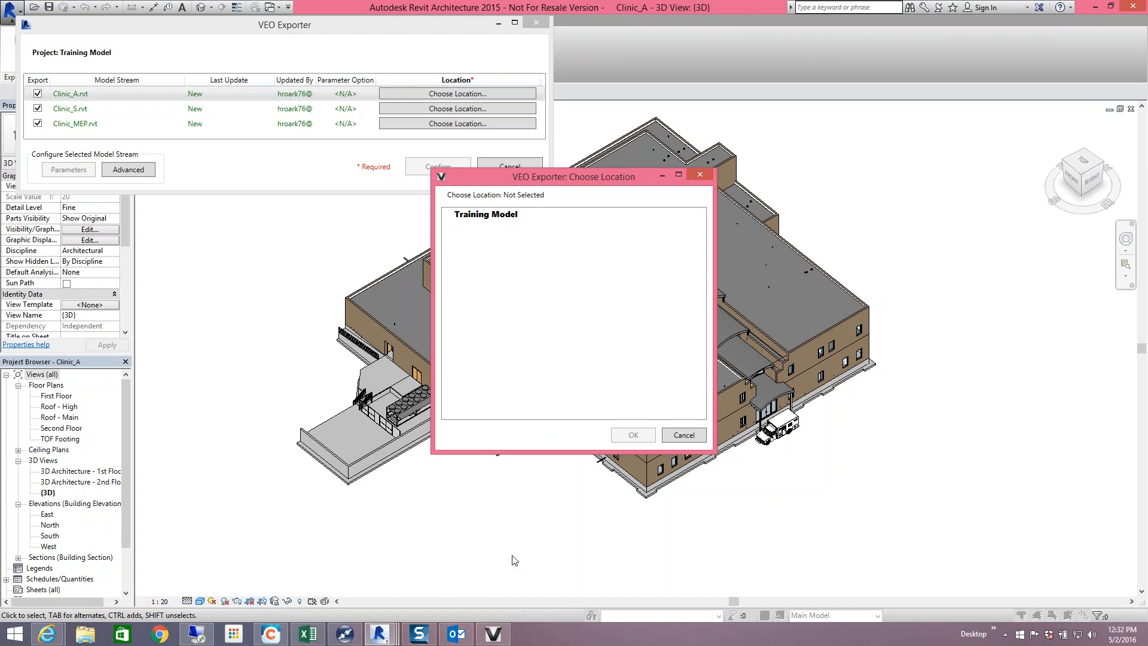
{"action": "left_click", "coordinate": [480, 213]}
{"action": "left_click", "coordinate": [640, 432]}
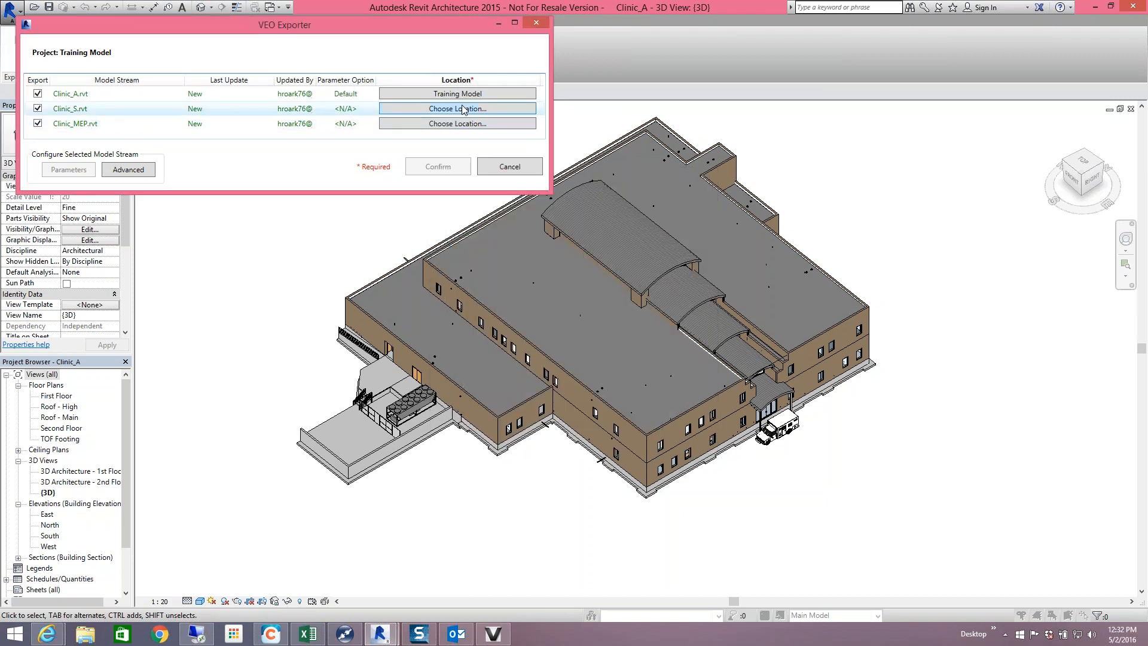
{"action": "left_click", "coordinate": [464, 109]}
{"action": "left_click", "coordinate": [486, 215]}
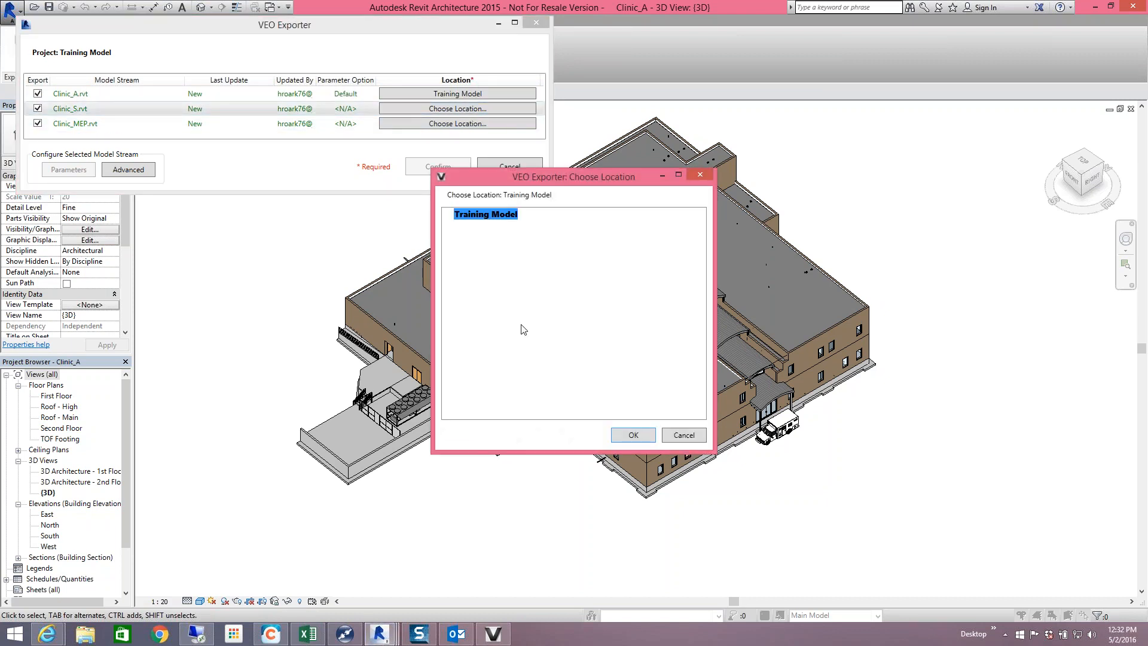
{"action": "left_click", "coordinate": [620, 431]}
{"action": "left_click", "coordinate": [457, 124]}
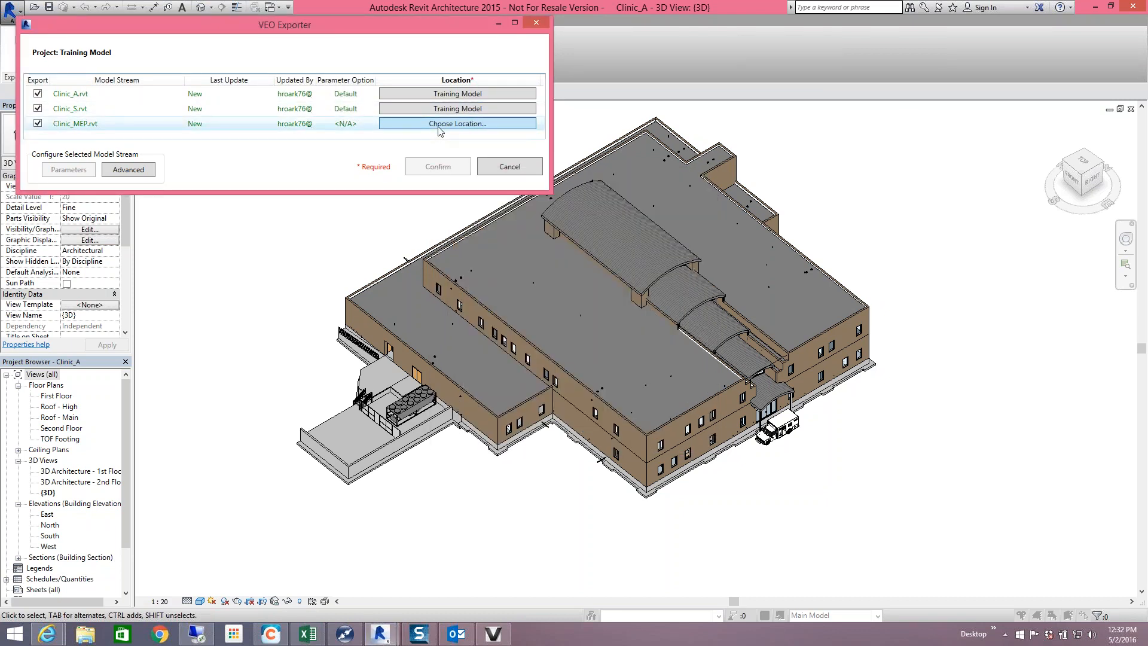
{"action": "left_click", "coordinate": [483, 215]}
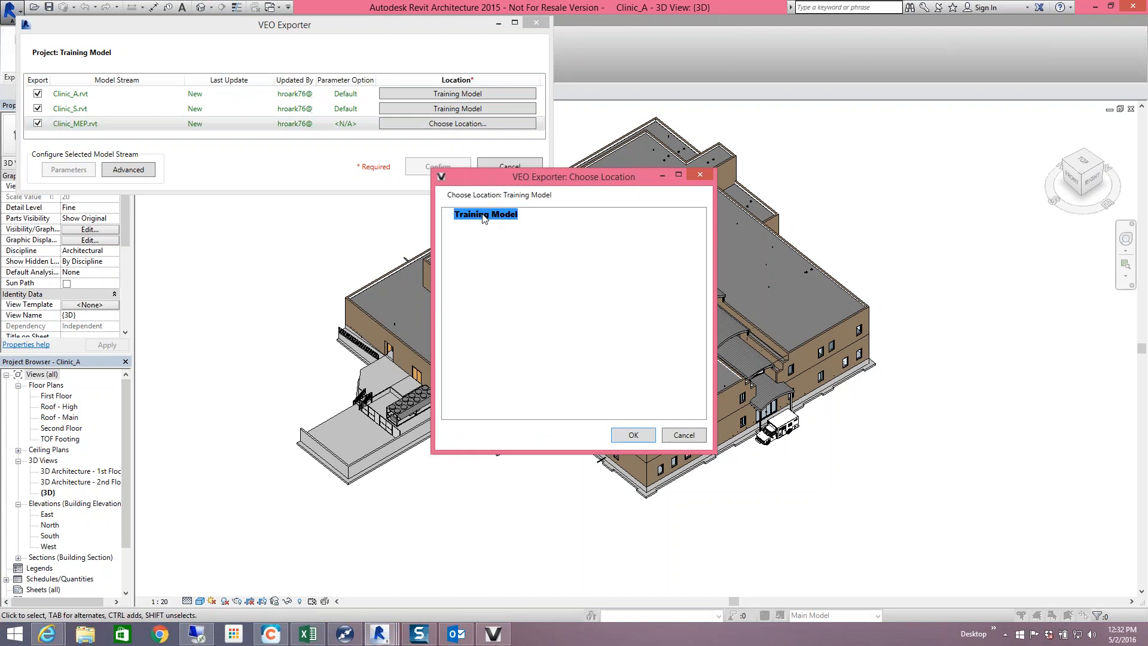
{"action": "left_click", "coordinate": [627, 435]}
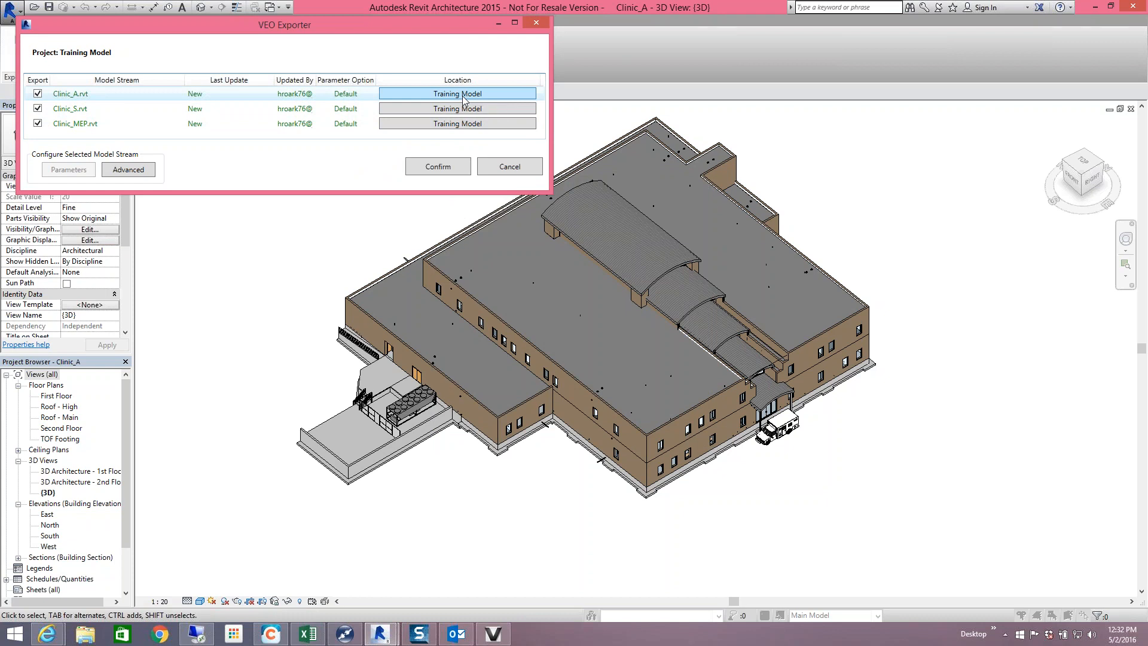
- Select the Clinic_A.rvt stream and move the exporter window lower on screen
{"action": "left_click", "coordinate": [309, 94]}
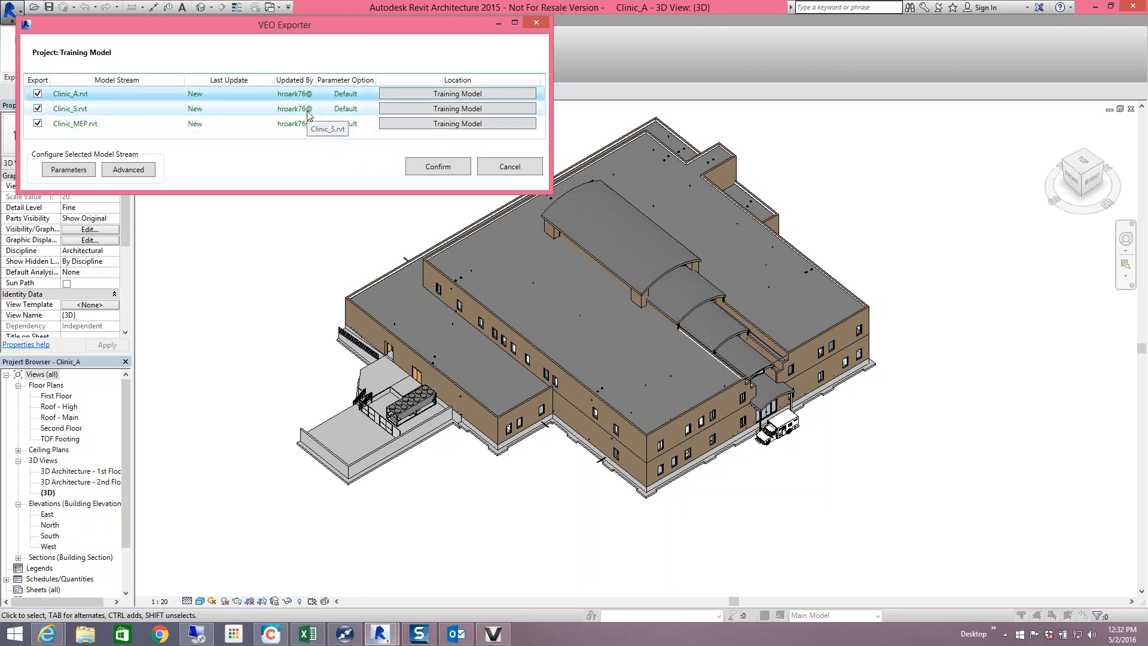
{"action": "left_click_drag", "start_coordinate": [227, 26], "coordinate": [235, 118]}
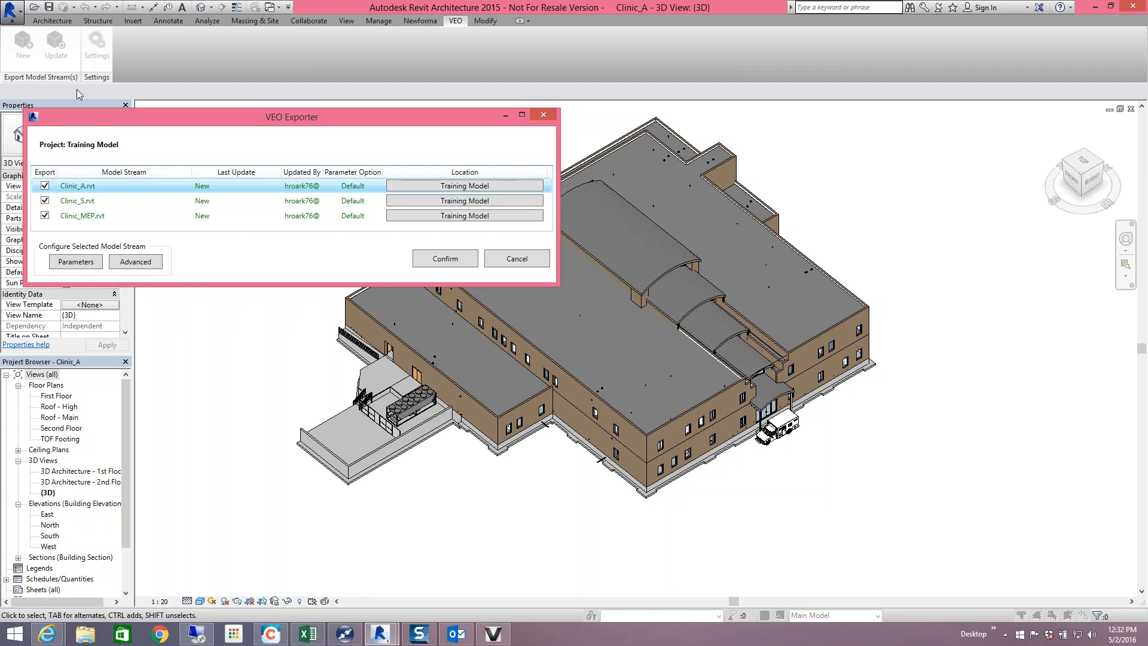
- Open Clinic_A.rvt's export Parameters and keep the Parameter Option on Default
{"action": "left_click", "coordinate": [76, 262]}
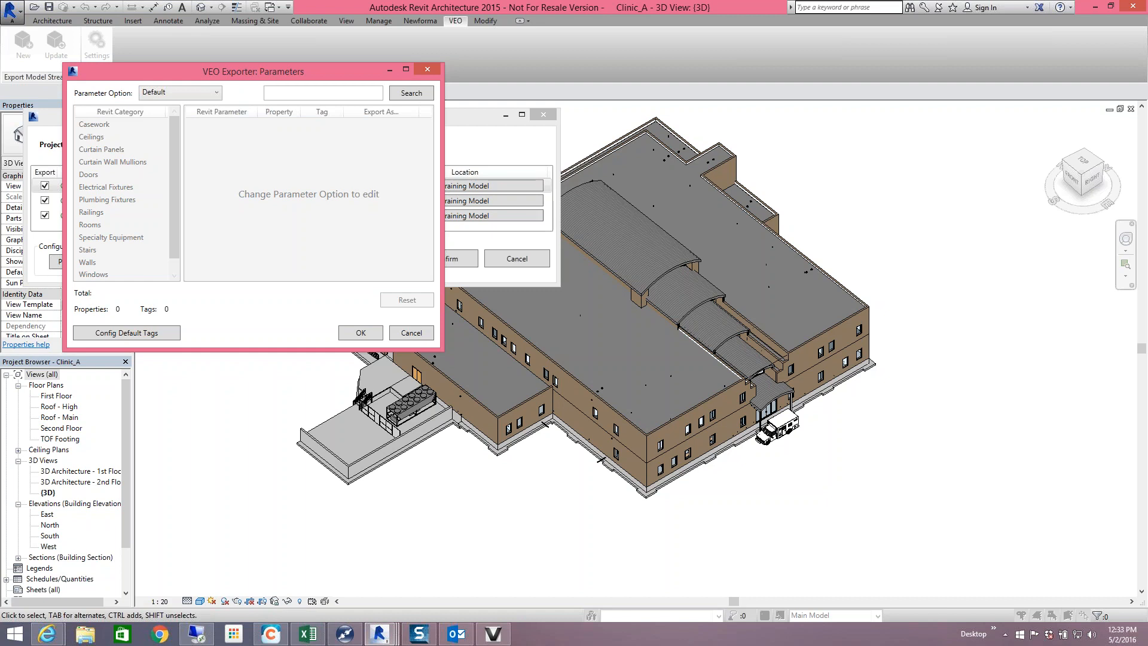
{"action": "left_click", "coordinate": [216, 94]}
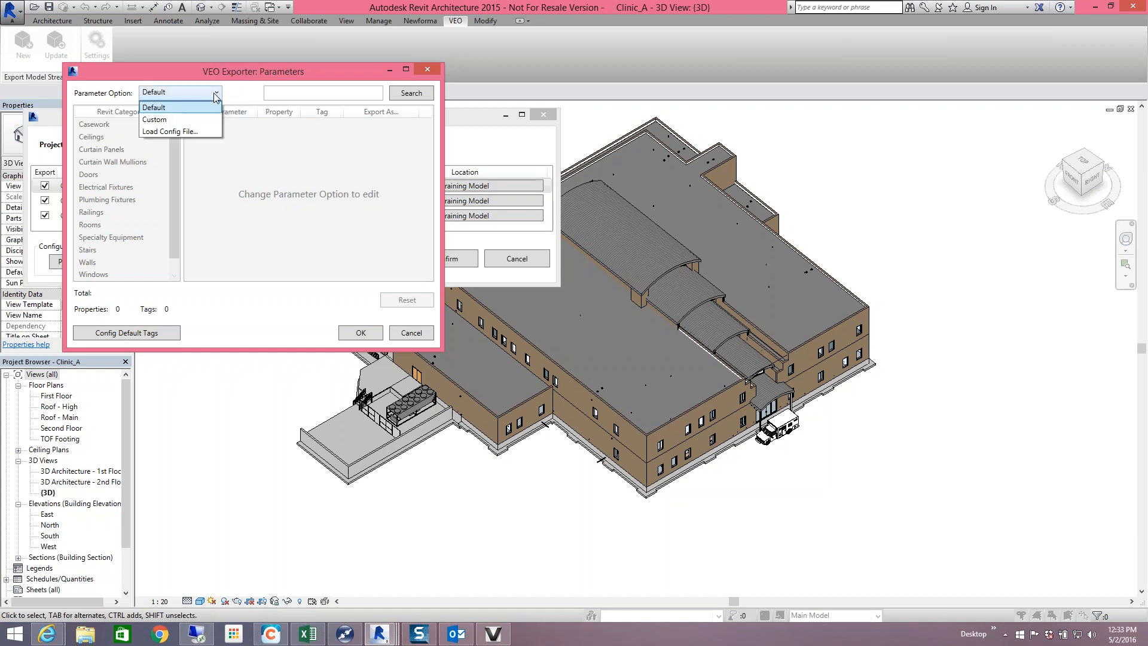
{"action": "left_click", "coordinate": [214, 94]}
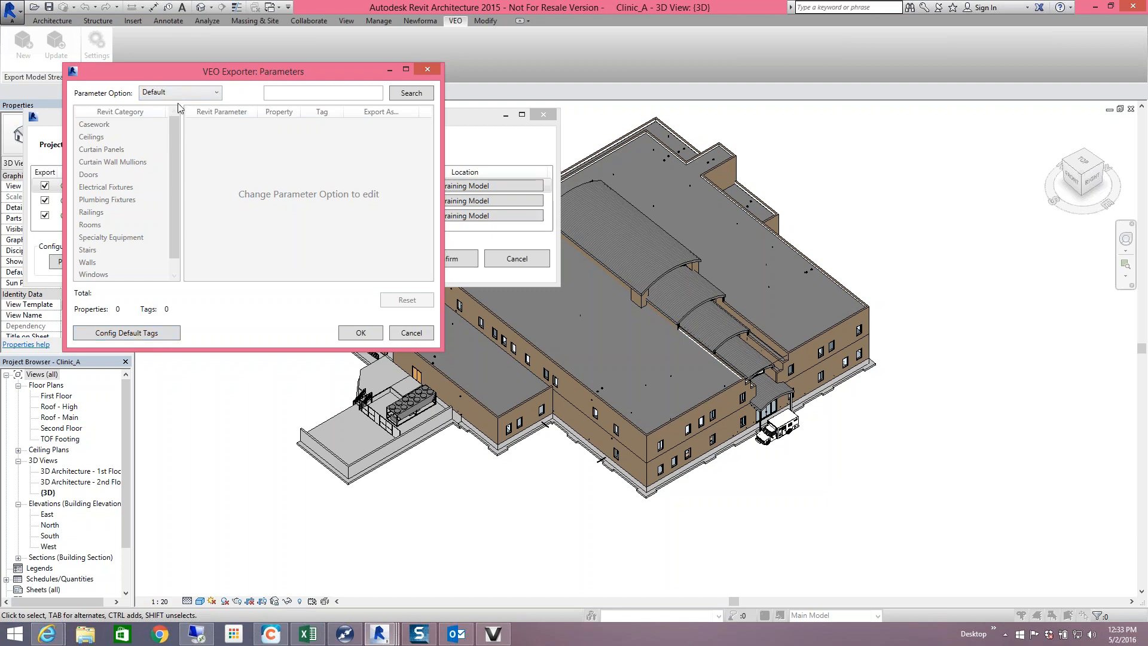
- Review the Default tag configuration, toggling Material Name and Physical Type off and back on
{"action": "left_click", "coordinate": [145, 334]}
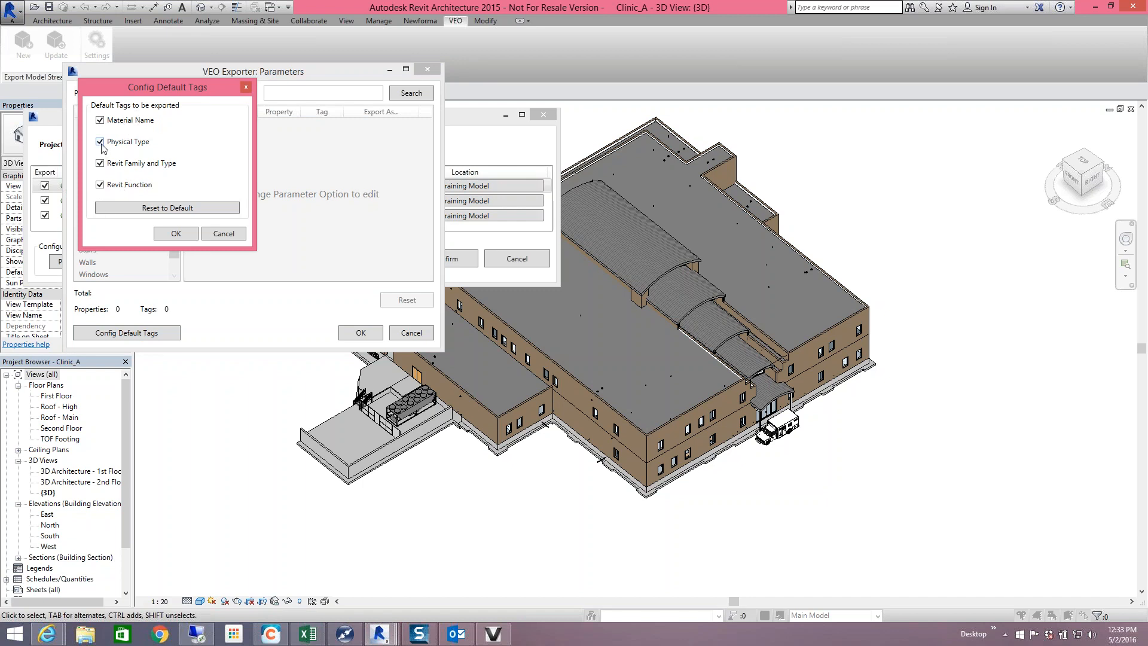
{"action": "left_click", "coordinate": [100, 120]}
{"action": "left_click", "coordinate": [103, 143]}
{"action": "left_click", "coordinate": [99, 142]}
{"action": "left_click", "coordinate": [100, 120]}
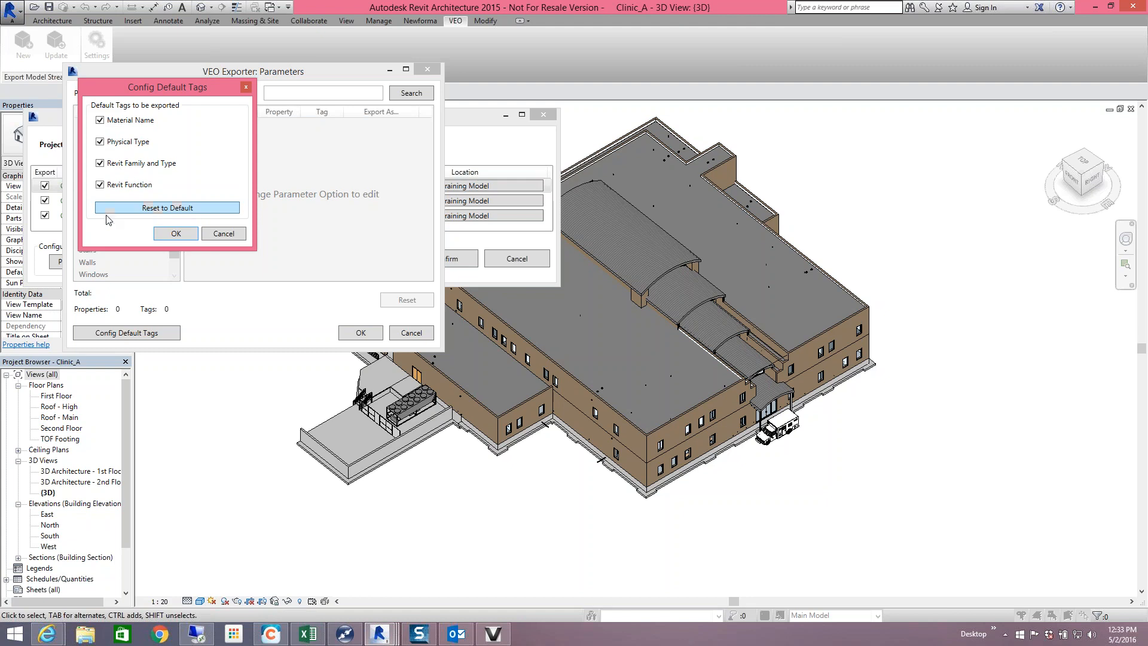
{"action": "left_click", "coordinate": [176, 234]}
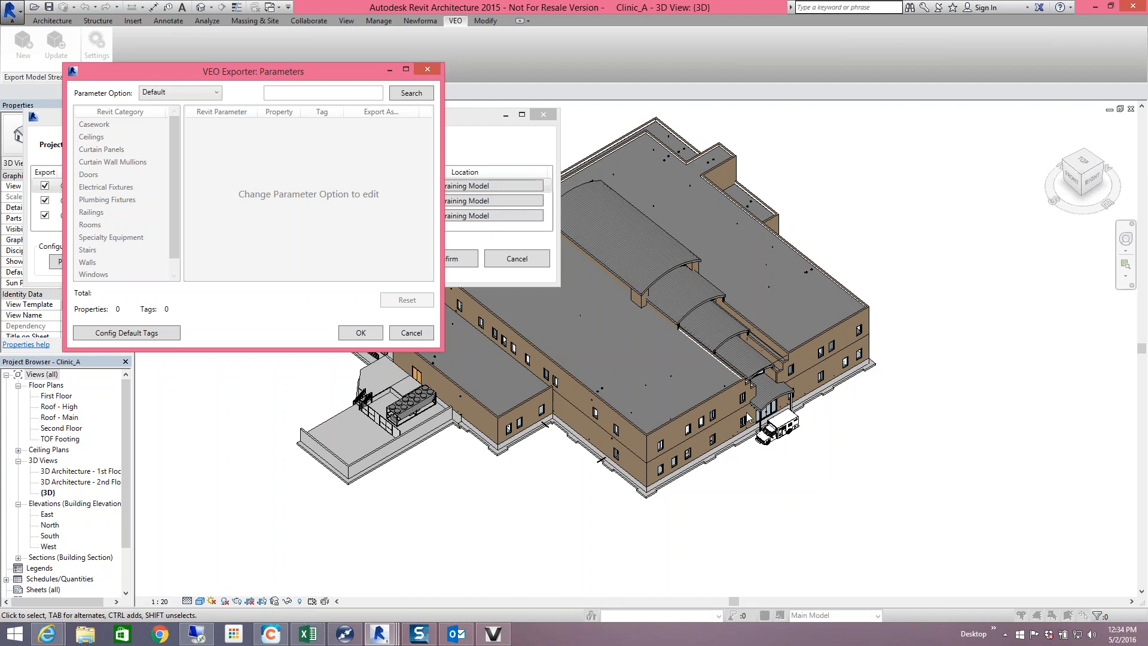
- Switch the Parameter Option to Custom and browse Doors, Rooms and Stairs to reach Walls
{"action": "left_click", "coordinate": [211, 94]}
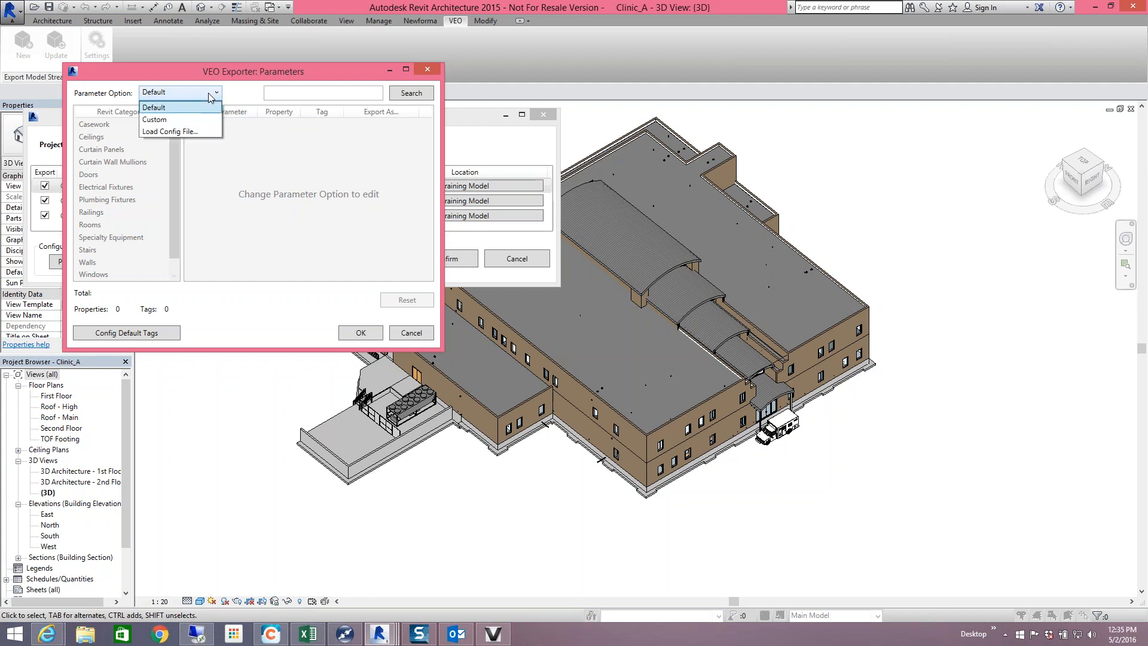
{"action": "left_click", "coordinate": [189, 118]}
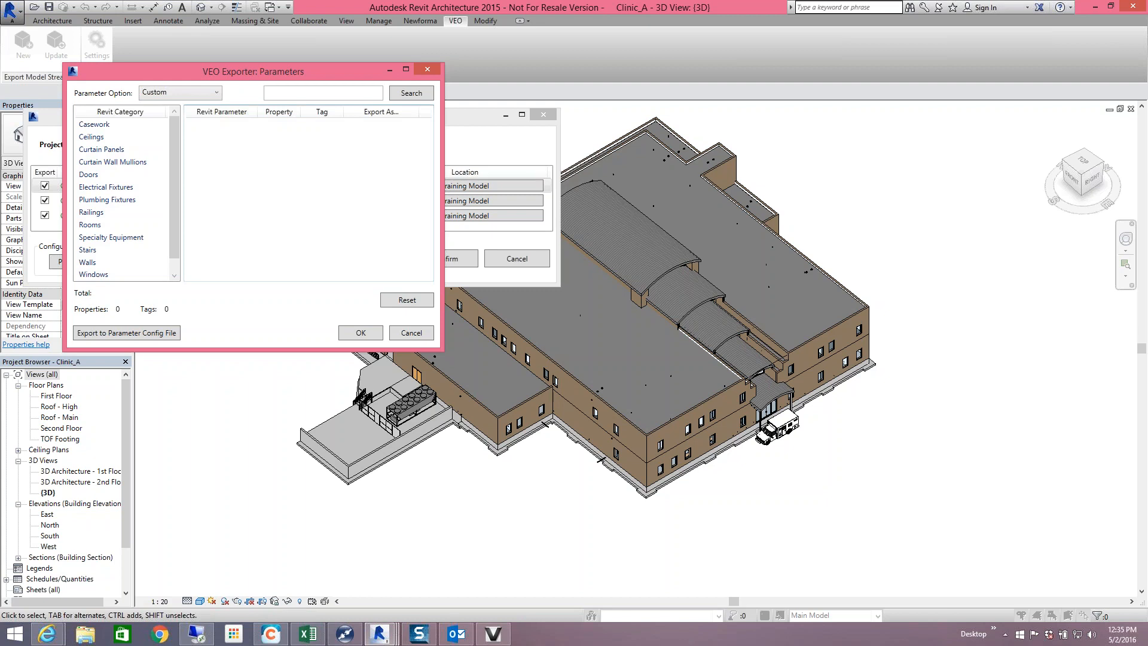
{"action": "left_click_drag", "start_coordinate": [177, 154], "coordinate": [175, 196]}
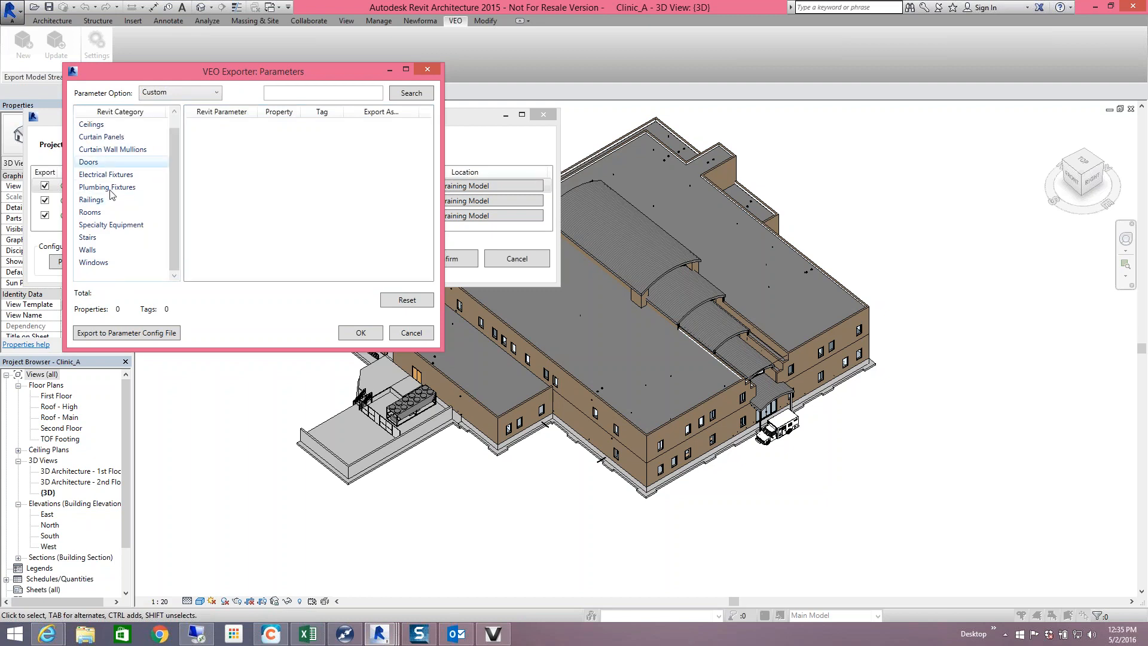
{"action": "left_click", "coordinate": [89, 162]}
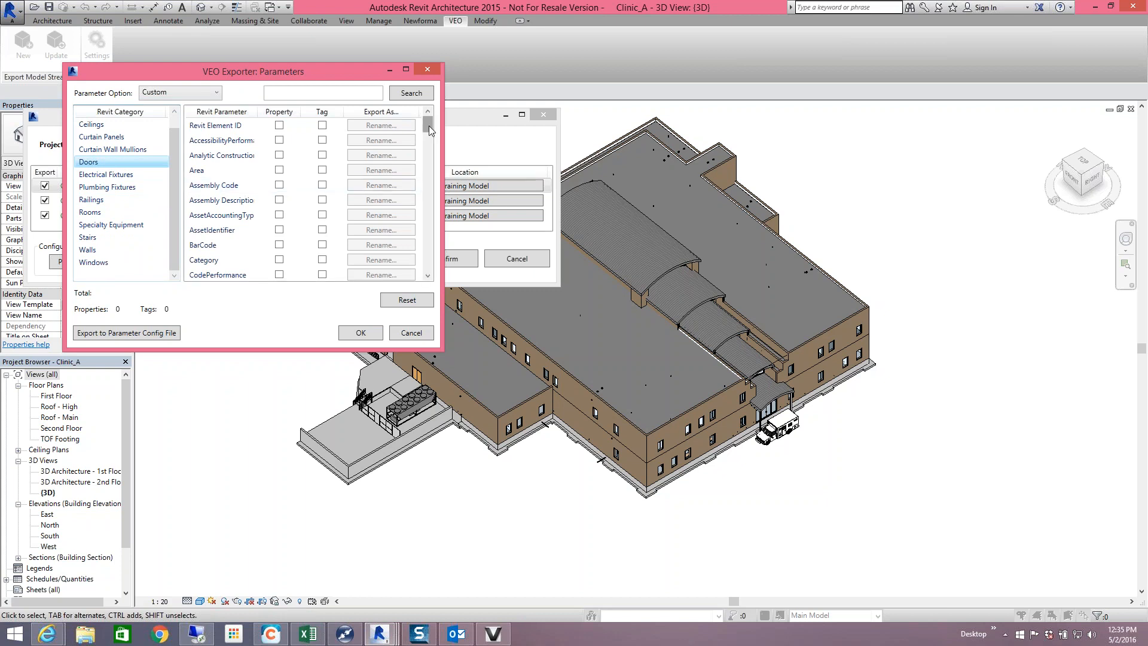
{"action": "left_click_drag", "start_coordinate": [429, 125], "coordinate": [426, 219]}
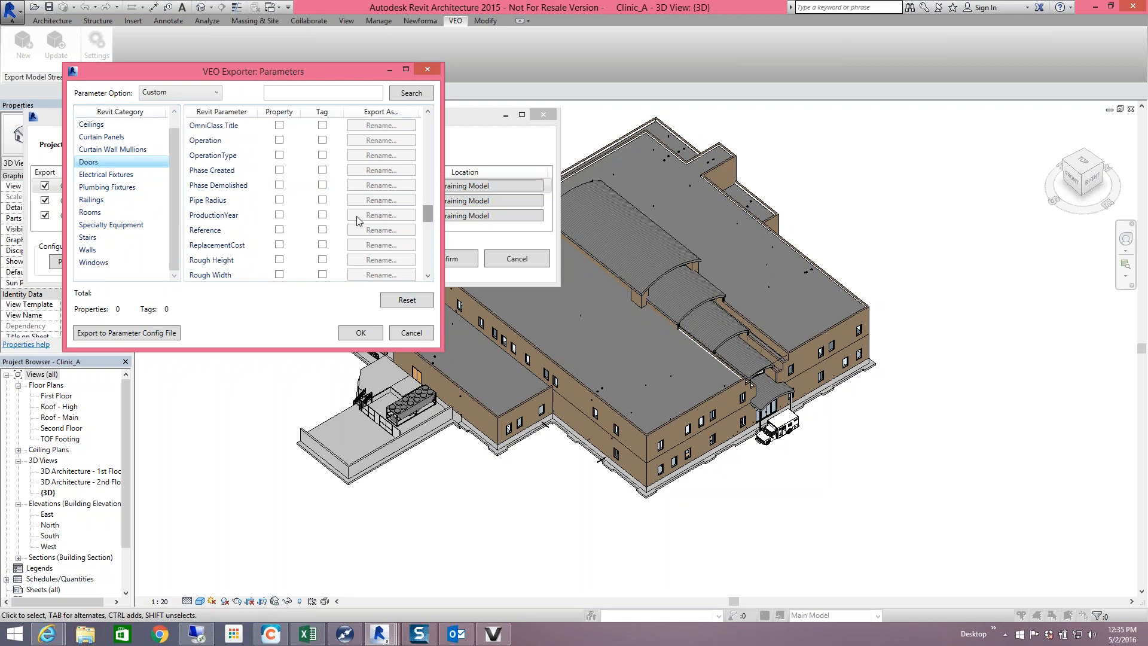
{"action": "left_click", "coordinate": [115, 214]}
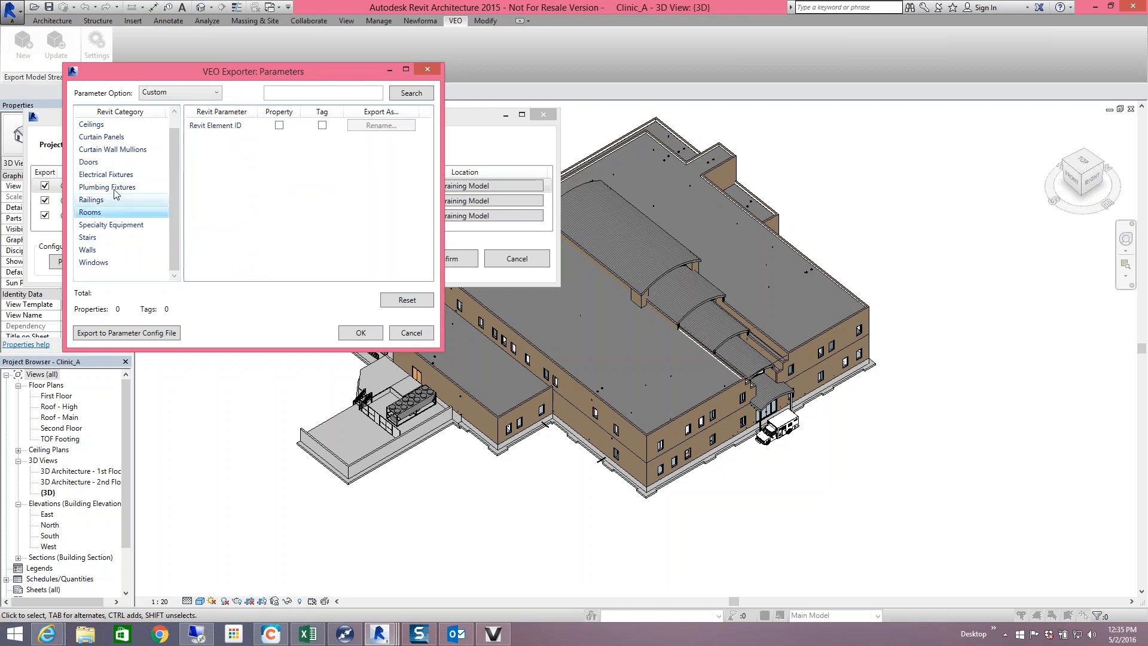
{"action": "left_click", "coordinate": [100, 238]}
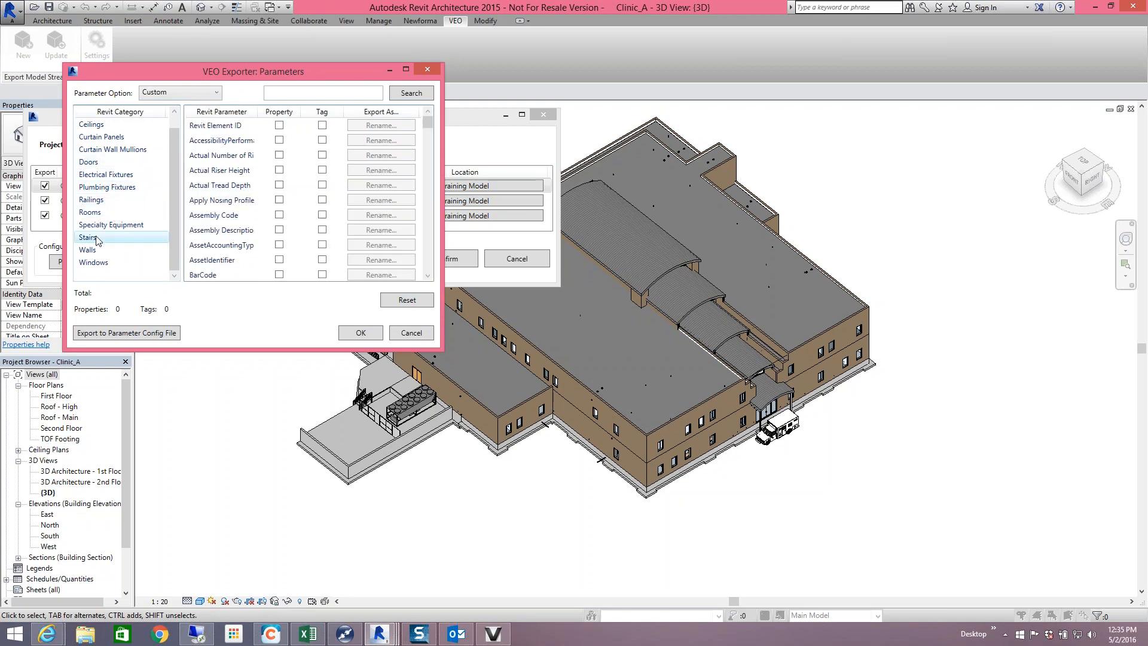
{"action": "left_click", "coordinate": [99, 250]}
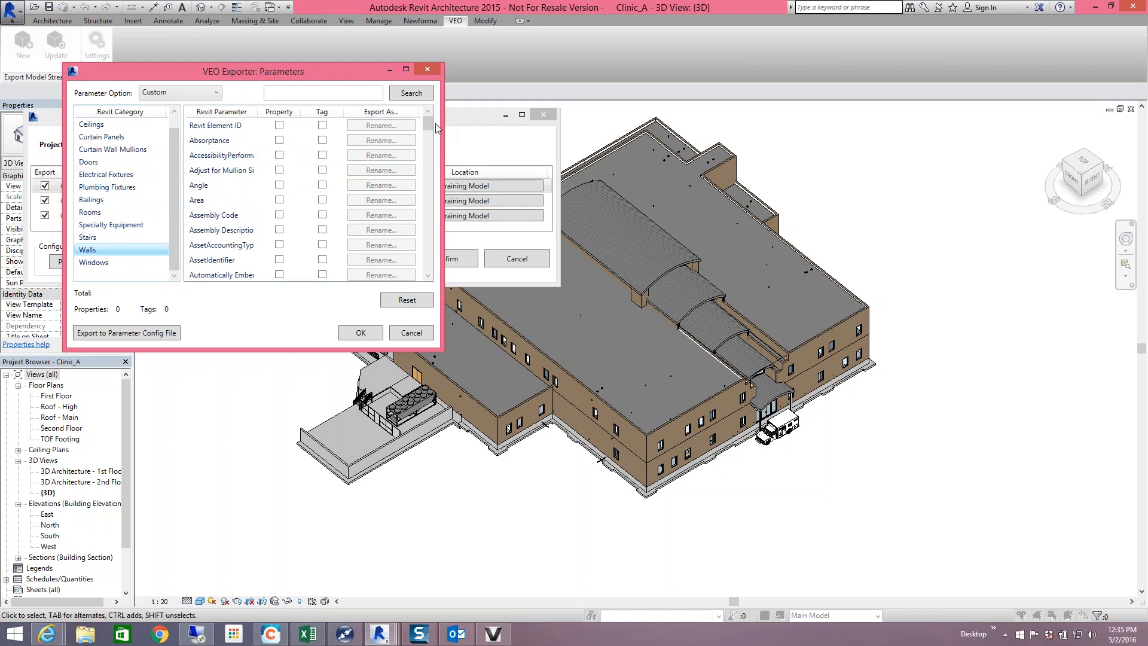
{"action": "mouse_move", "coordinate": [430, 129]}
{"action": "left_mouse_down"}
{"action": "mouse_move", "coordinate": [426, 170]}
{"action": "mouse_move", "coordinate": [429, 125]}
{"action": "left_mouse_up"}
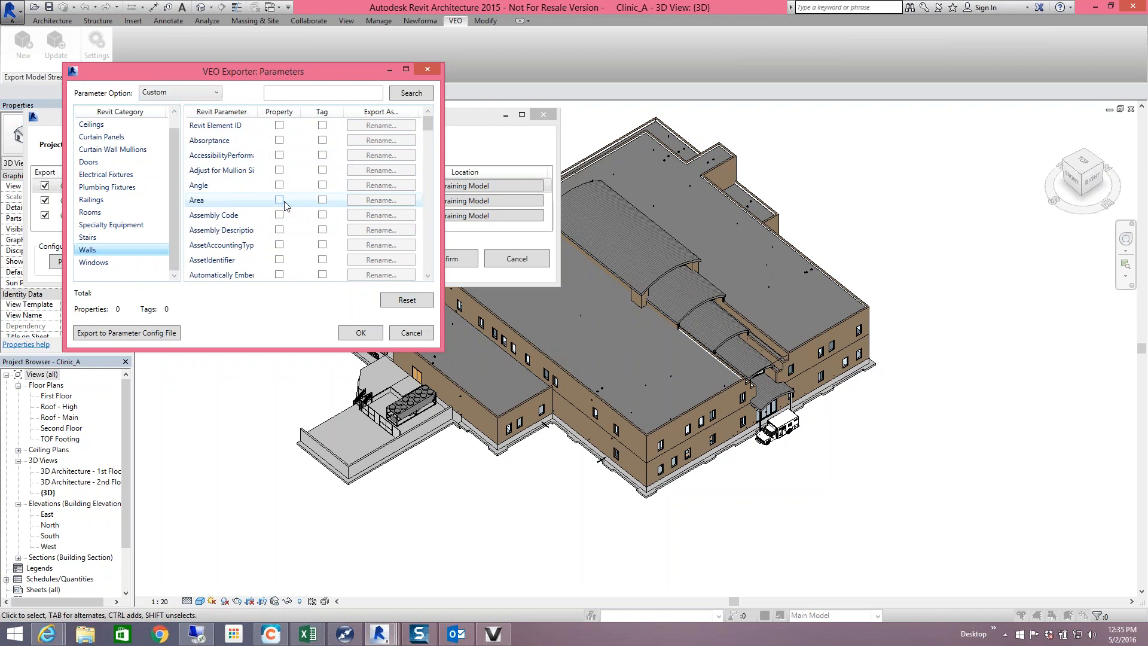
- Tick Property and Tag for the Walls Finish parameter and bring up its Export As naming
{"action": "scroll", "coordinate": [285, 205], "scroll_direction": "down", "scroll_amount": 5}
{"action": "scroll", "coordinate": [285, 205], "scroll_direction": "down", "scroll_amount": 3}
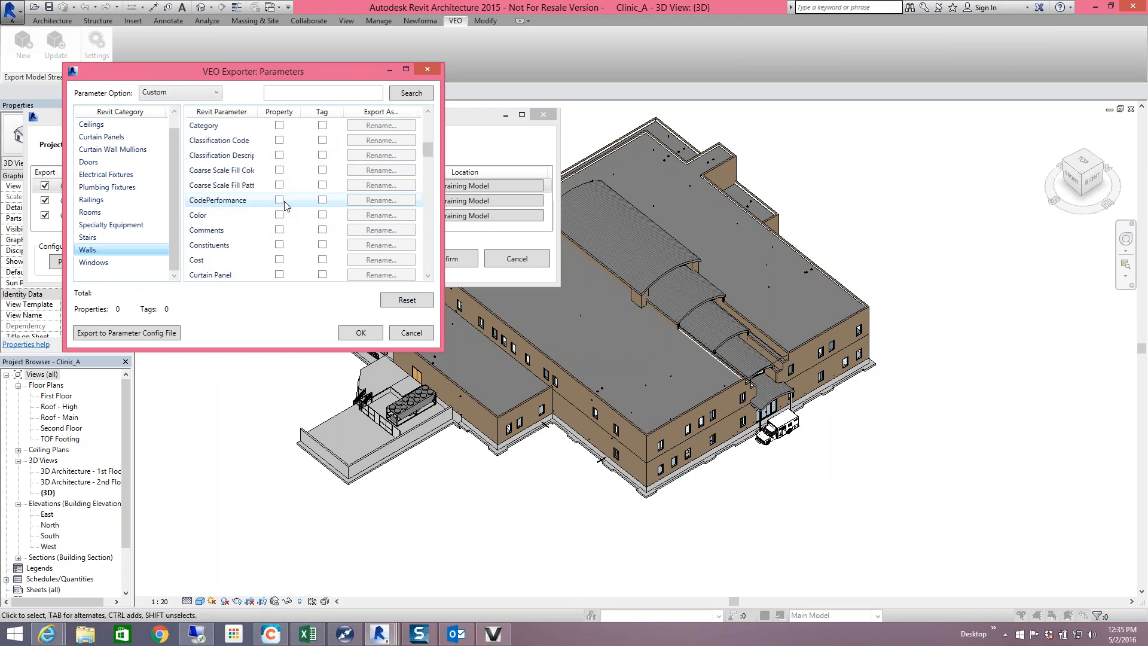
{"action": "scroll", "coordinate": [285, 205], "scroll_direction": "down", "scroll_amount": 5}
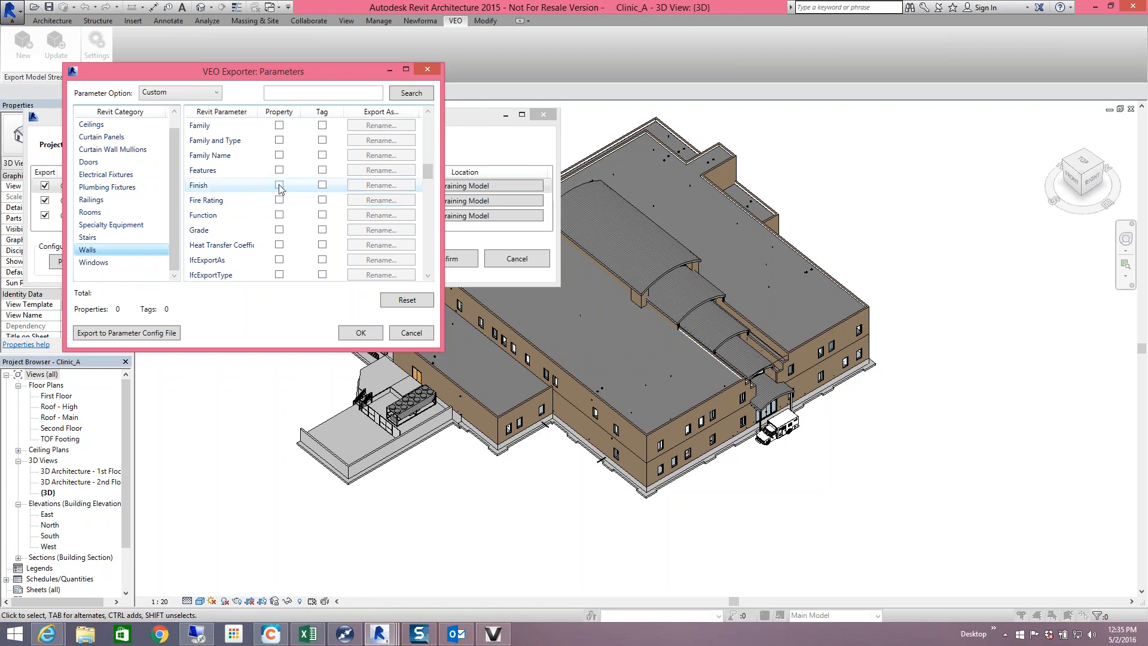
{"action": "left_click", "coordinate": [280, 185]}
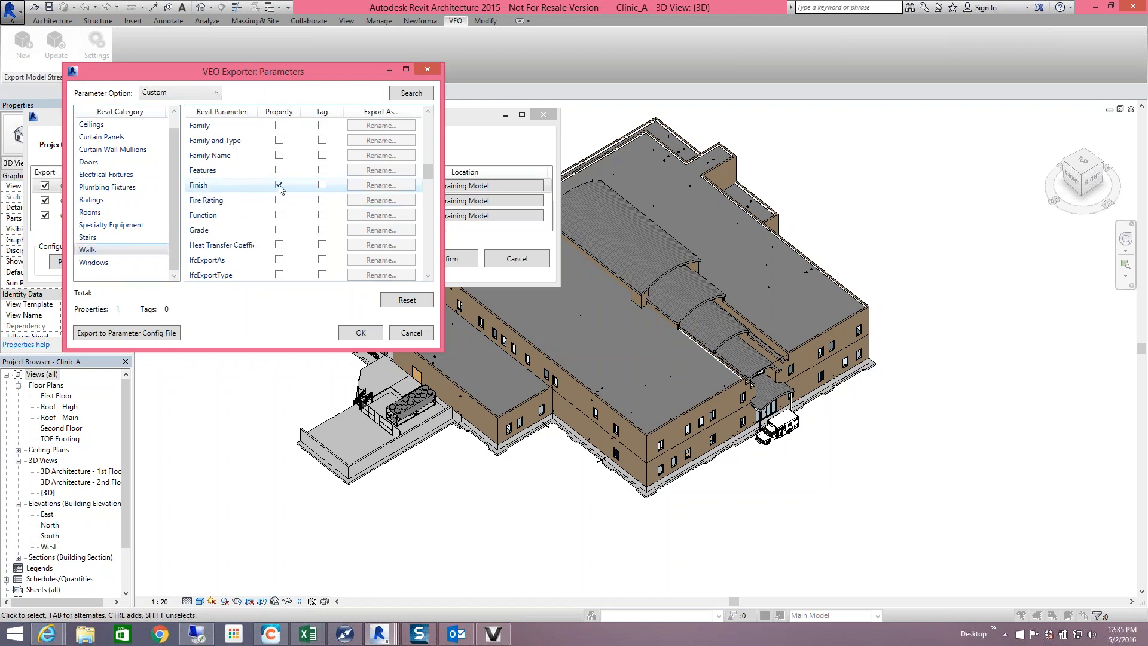
{"action": "left_click", "coordinate": [322, 186]}
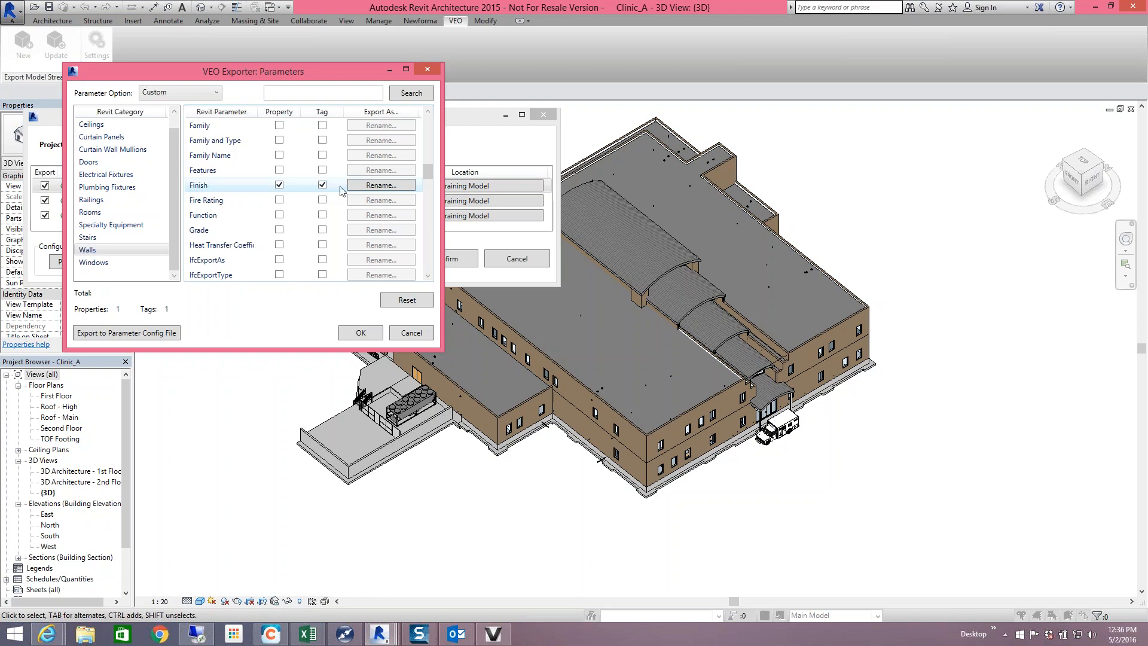
{"action": "left_click", "coordinate": [373, 189]}
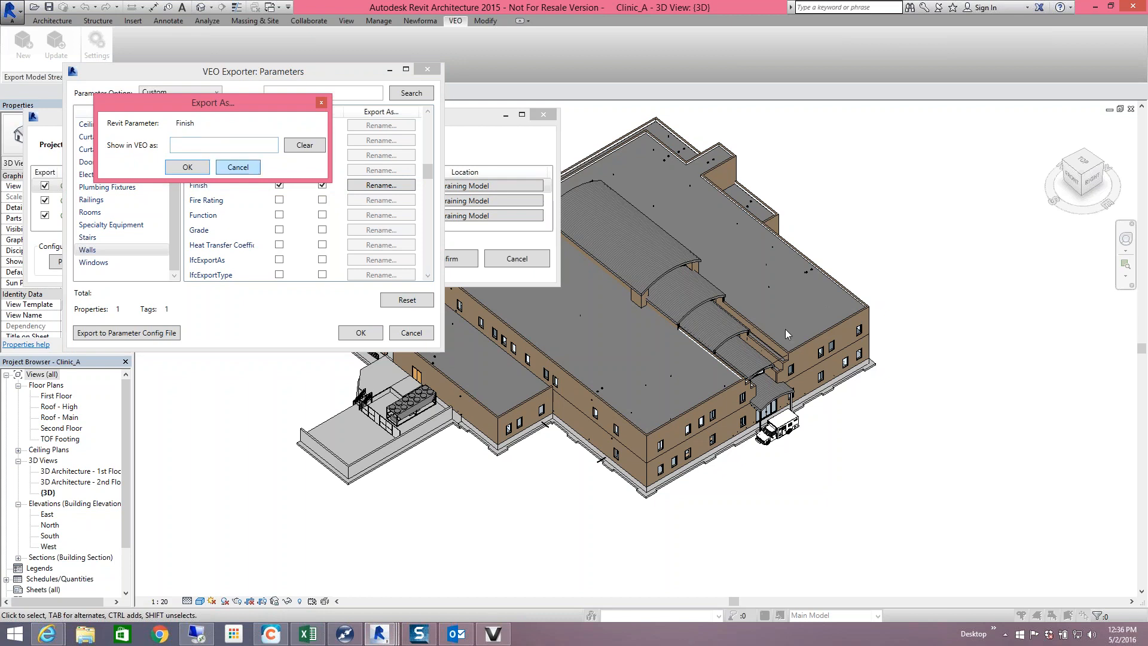
{"action": "left_click", "coordinate": [241, 168]}
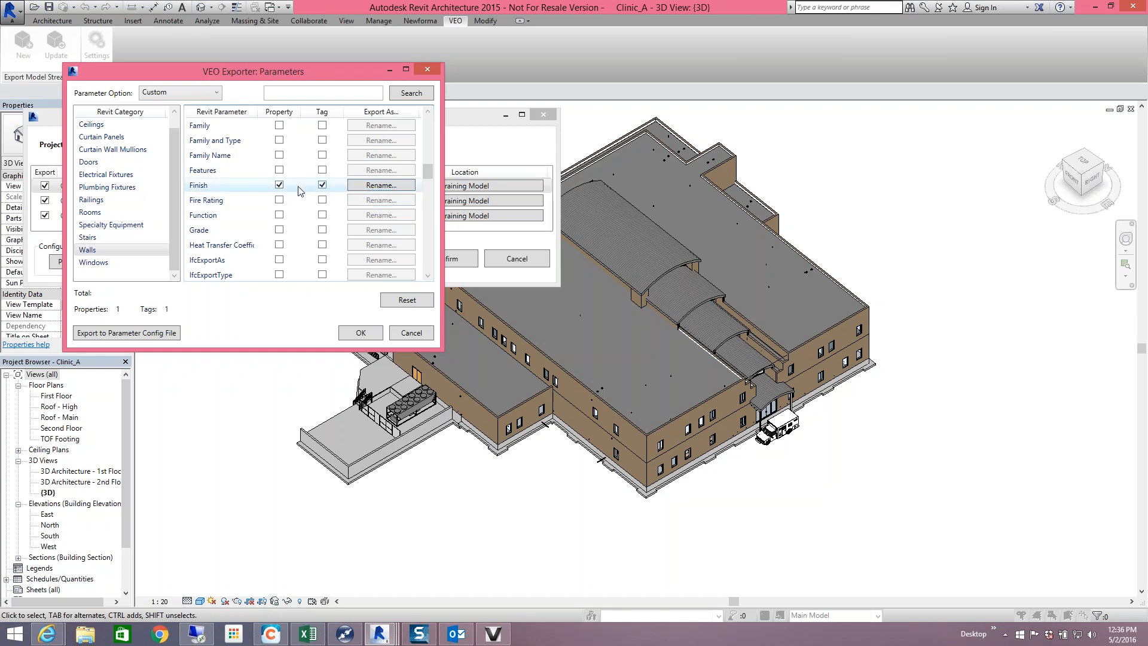
{"action": "left_click", "coordinate": [266, 93]}
{"action": "left_click", "coordinate": [210, 95]}
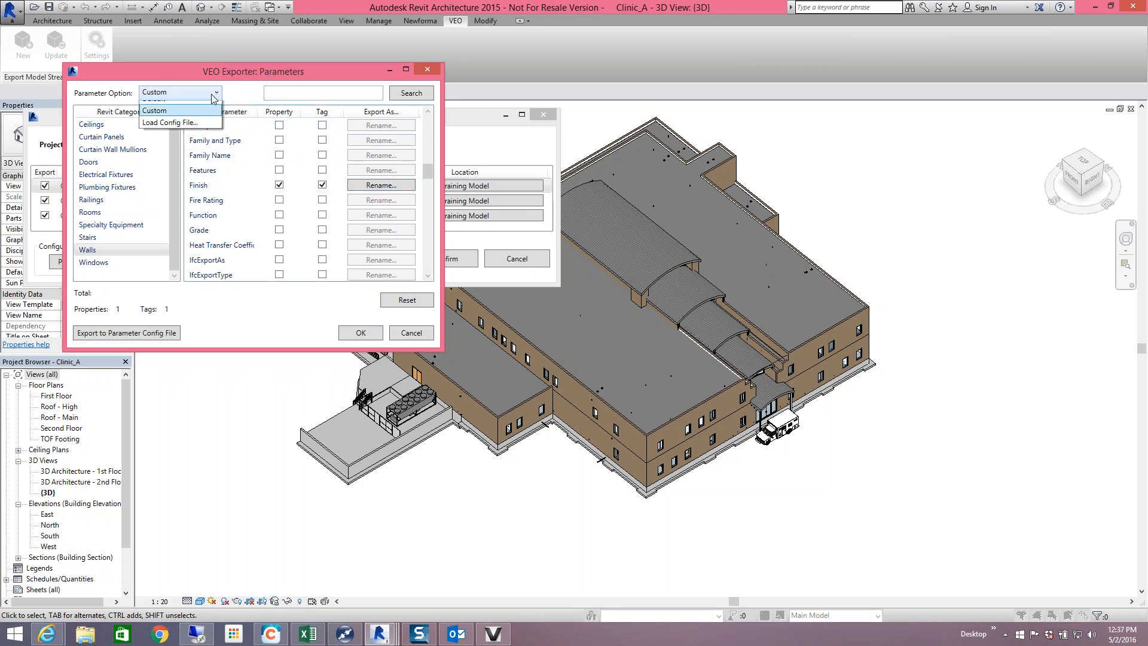
{"action": "left_click", "coordinate": [198, 123]}
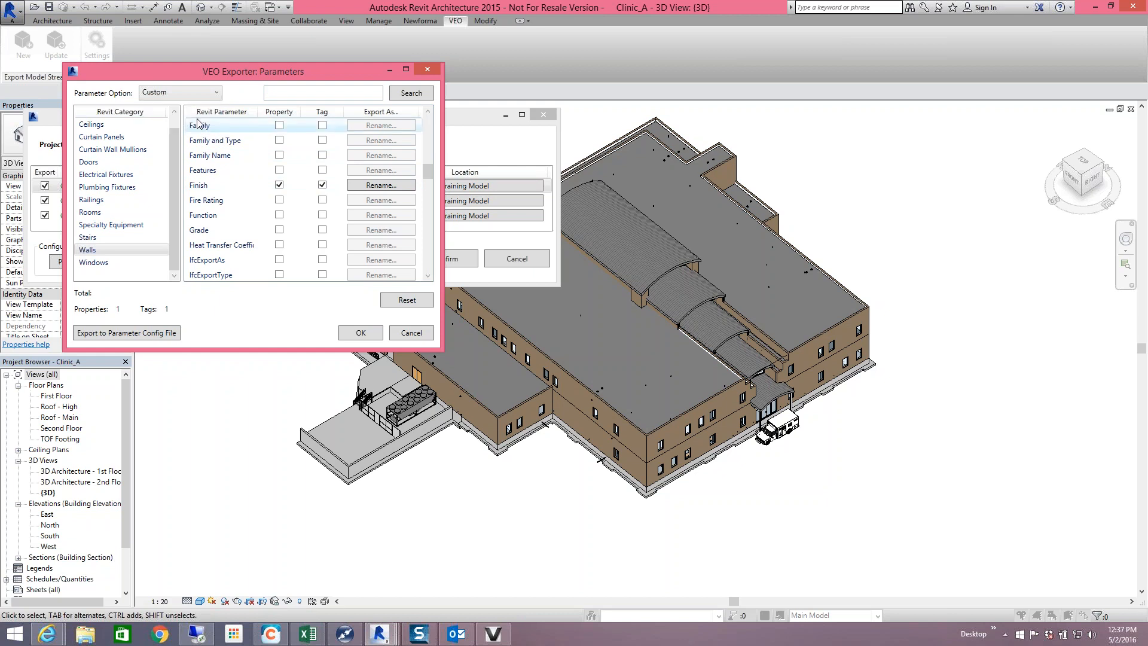
{"action": "left_click", "coordinate": [149, 336]}
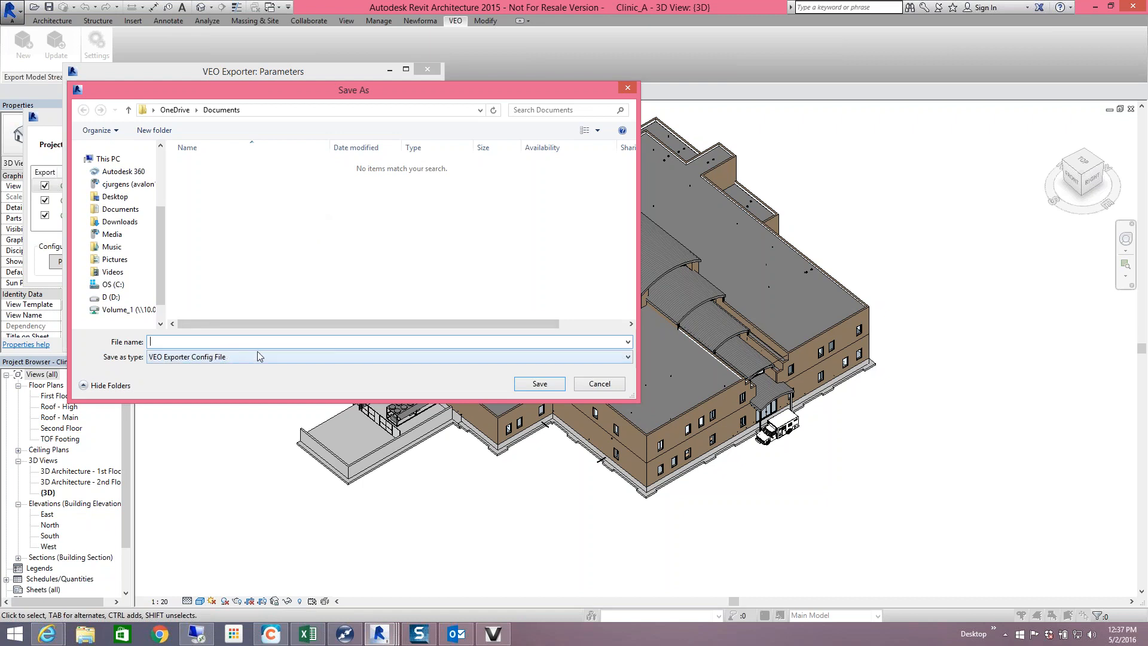
{"action": "left_click", "coordinate": [599, 384]}
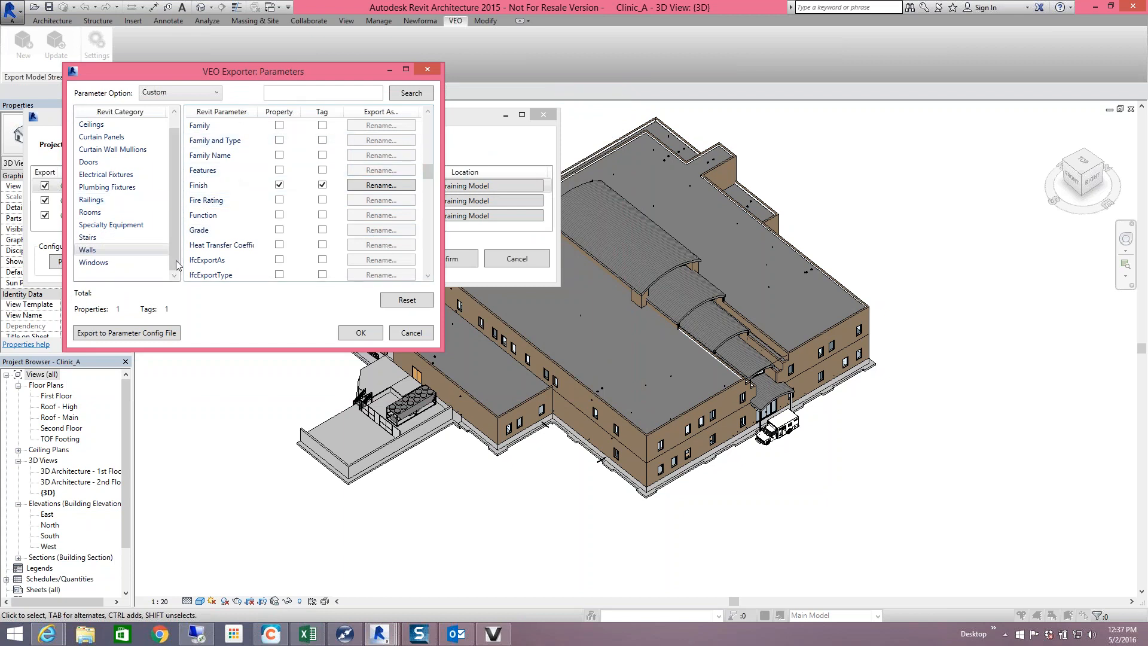
- Try Load Config File..., dismiss the no-config message, then set the Parameter Option back to Default
{"action": "left_click", "coordinate": [180, 94]}
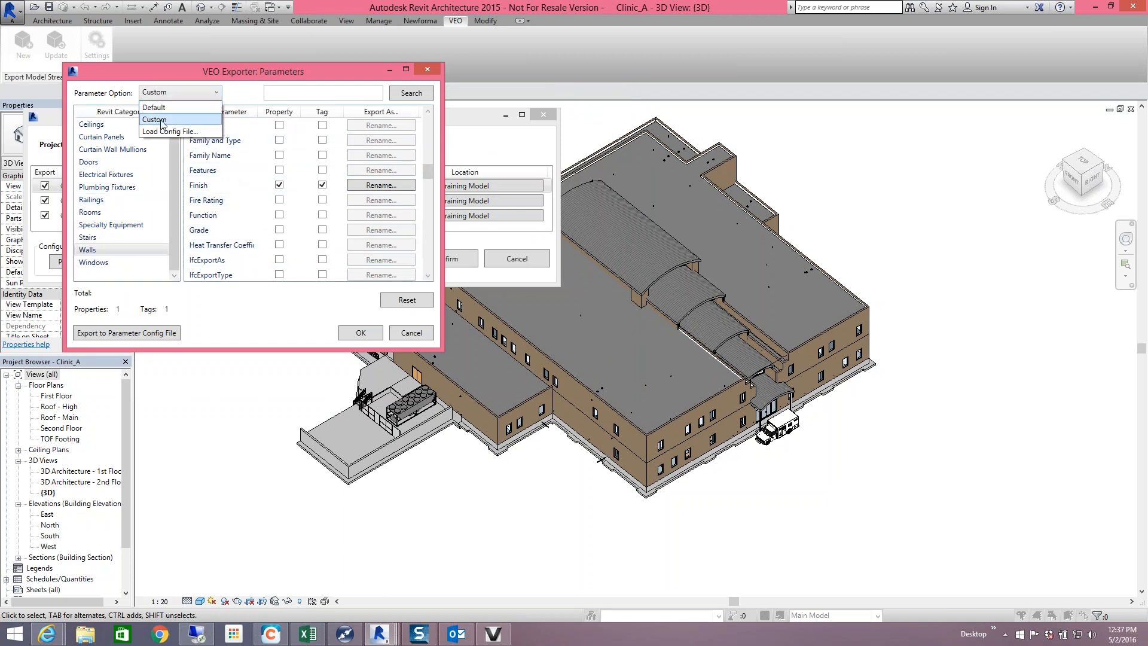
{"action": "left_click", "coordinate": [182, 132]}
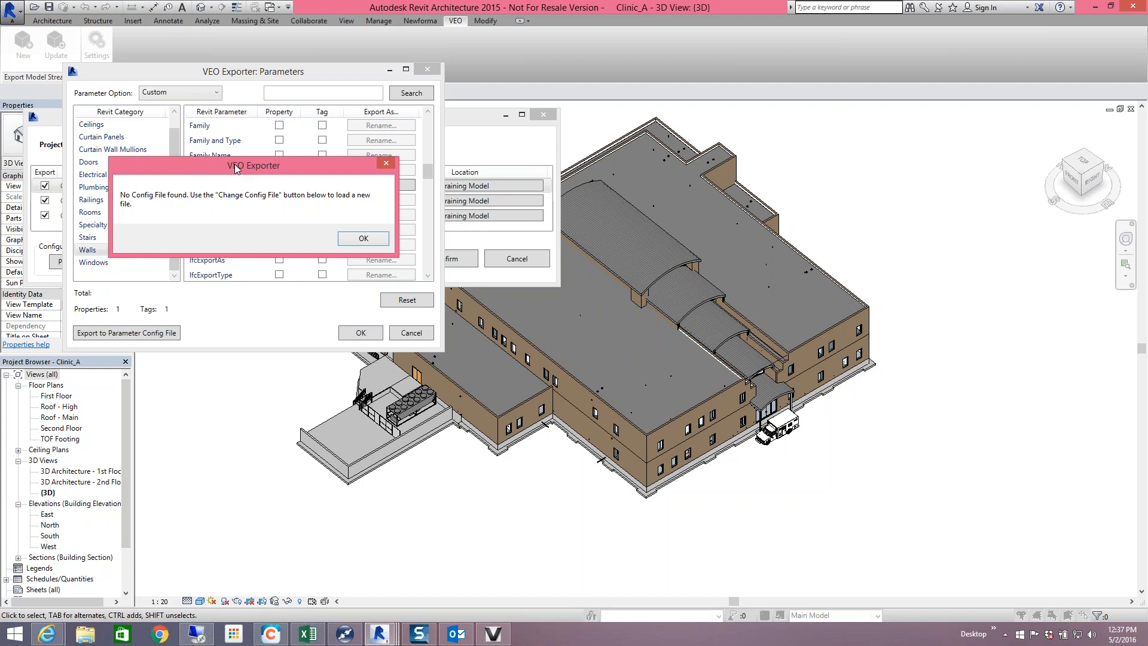
{"action": "left_click", "coordinate": [363, 239]}
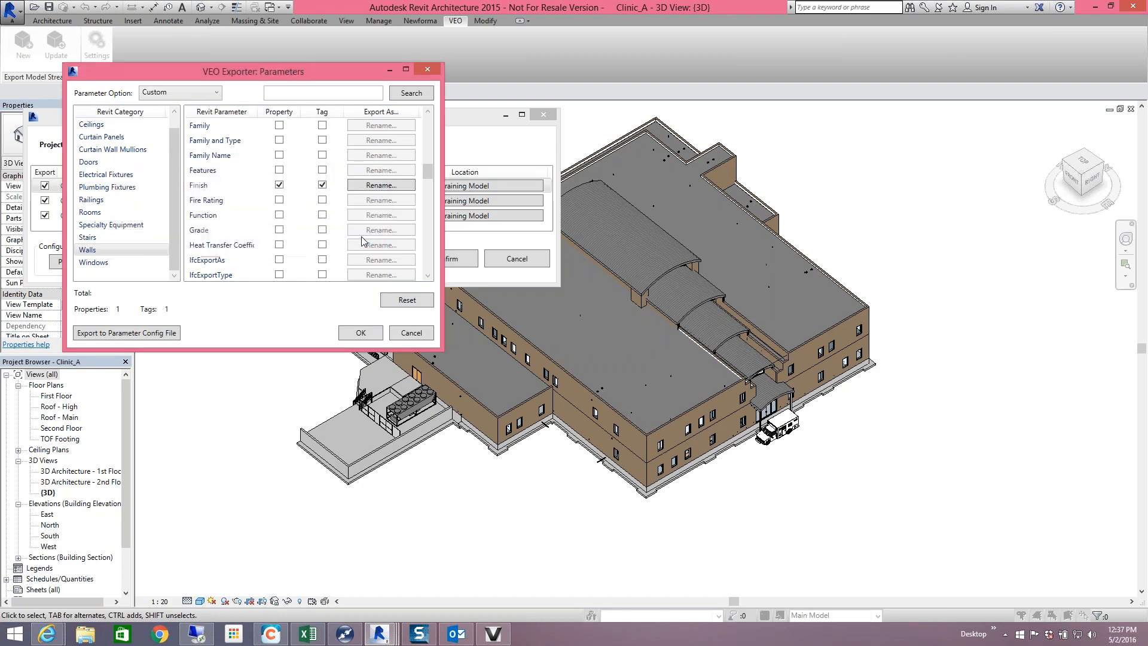
{"action": "left_click", "coordinate": [206, 95]}
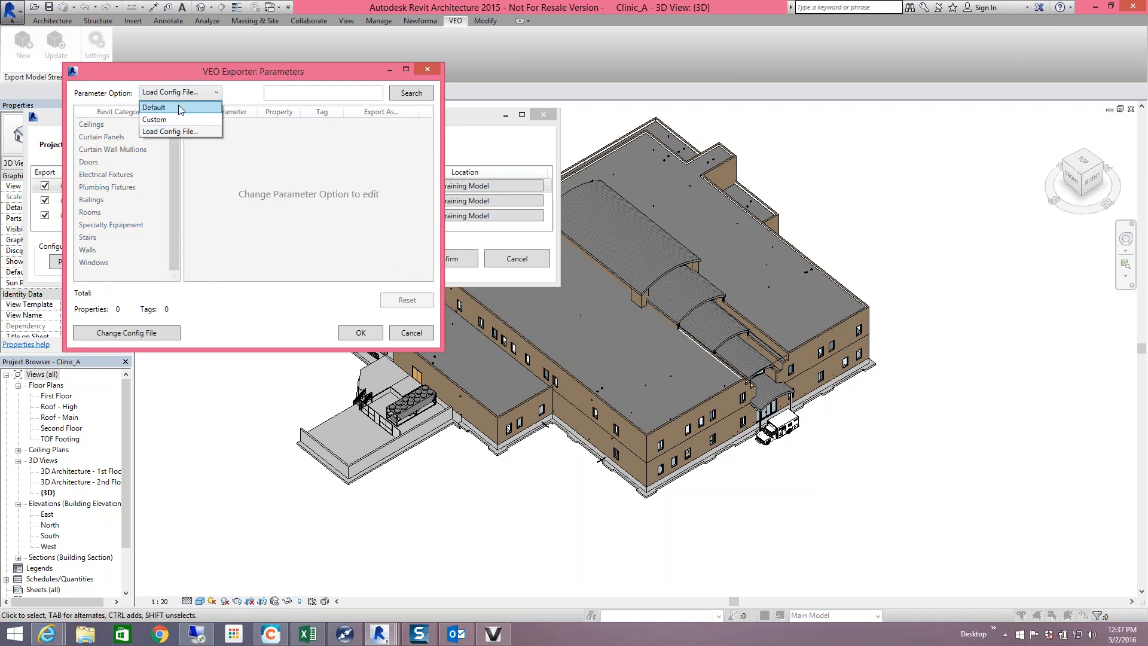
{"action": "left_click", "coordinate": [180, 108]}
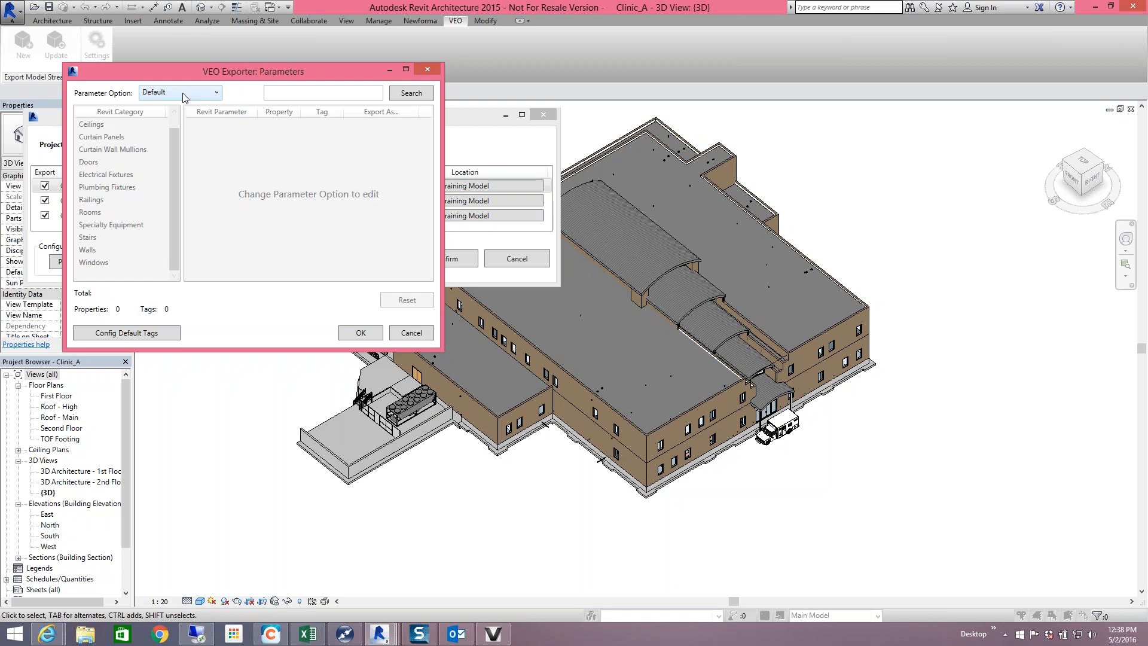
- Confirm the VEO Exporter: Parameters dialog with the Default parameter option
{"action": "left_click", "coordinate": [354, 335]}
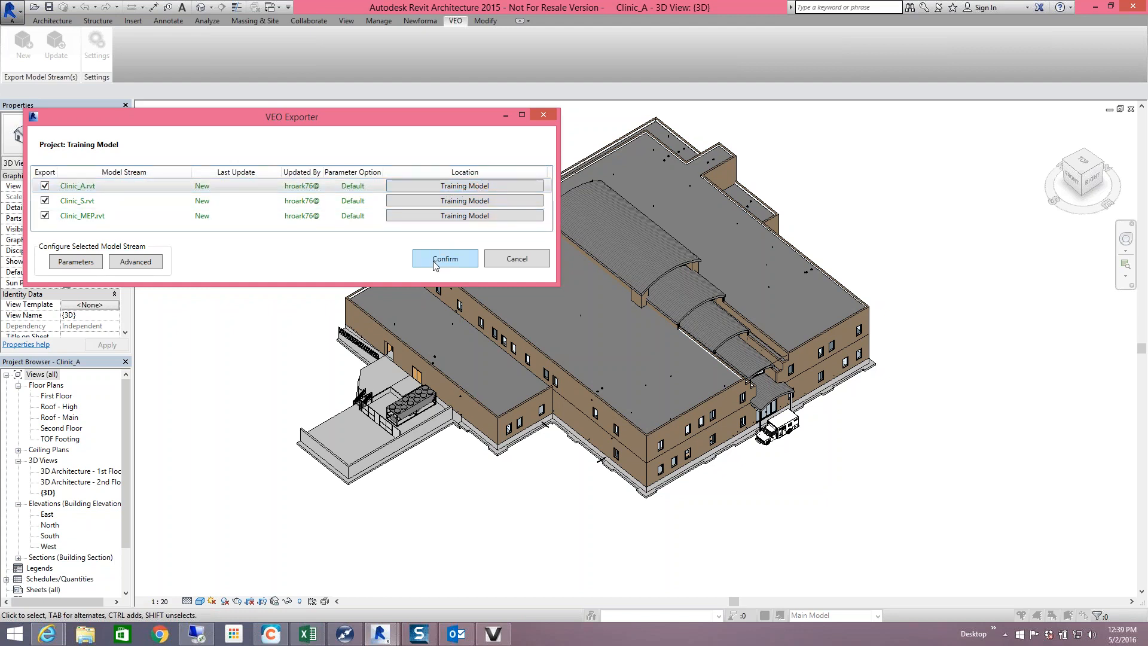
- Open Advanced Options for Clinic_A.rvt and bring up the Choose Model Stream list with Training Model
{"action": "left_click", "coordinate": [144, 262]}
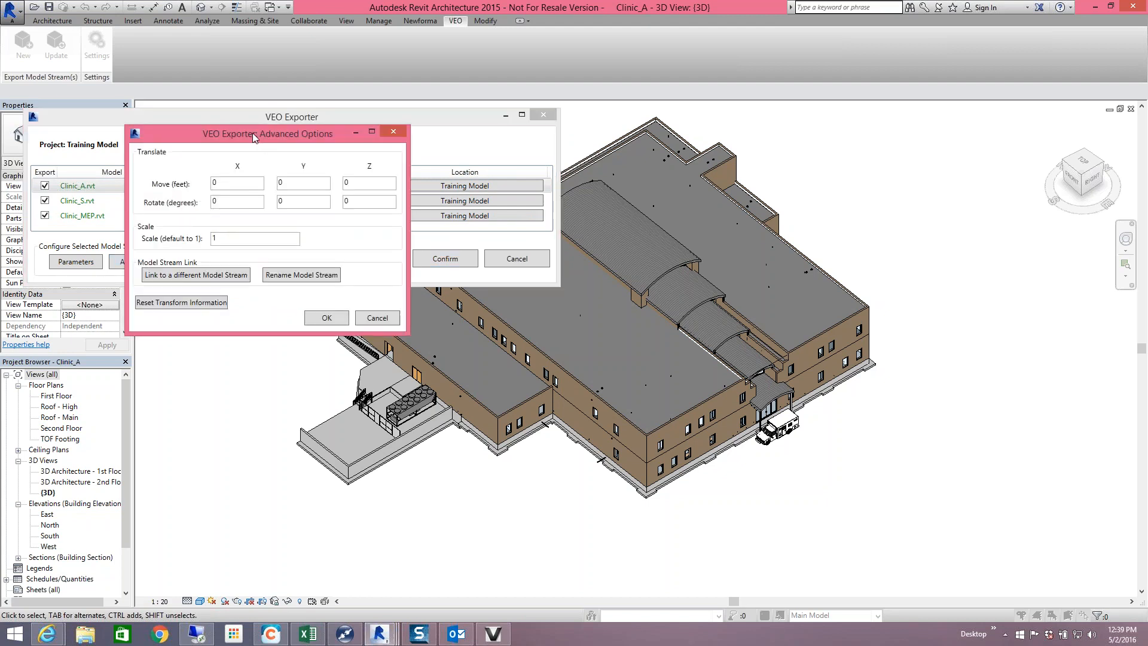
{"action": "left_click_drag", "start_coordinate": [252, 133], "coordinate": [335, 98]}
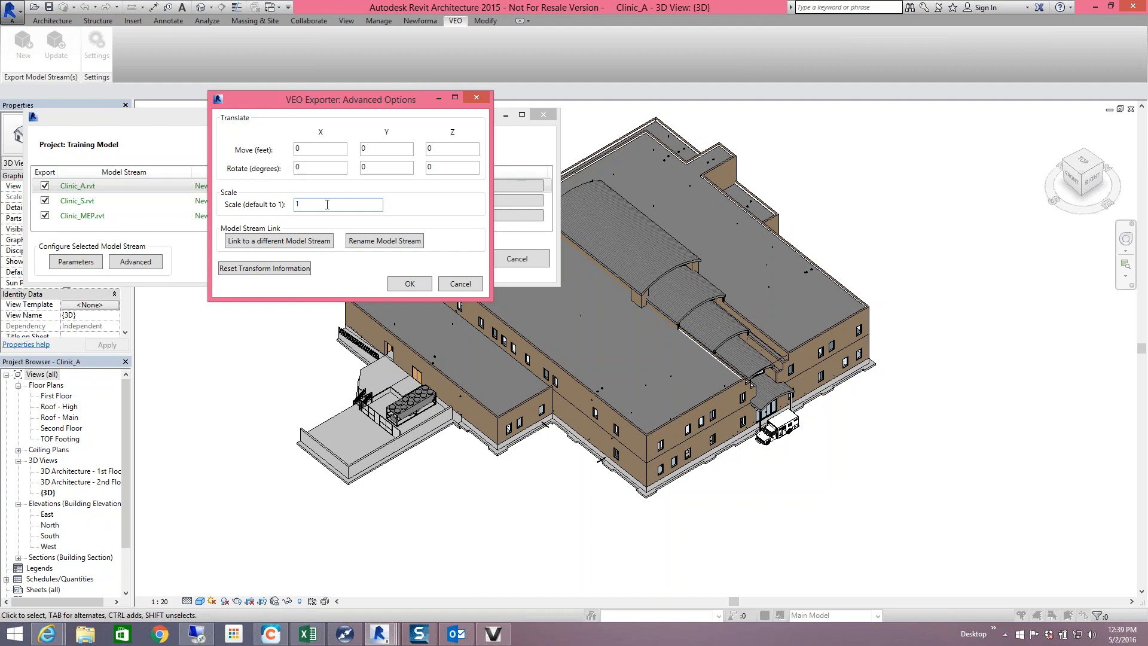
{"action": "left_click", "coordinate": [293, 245]}
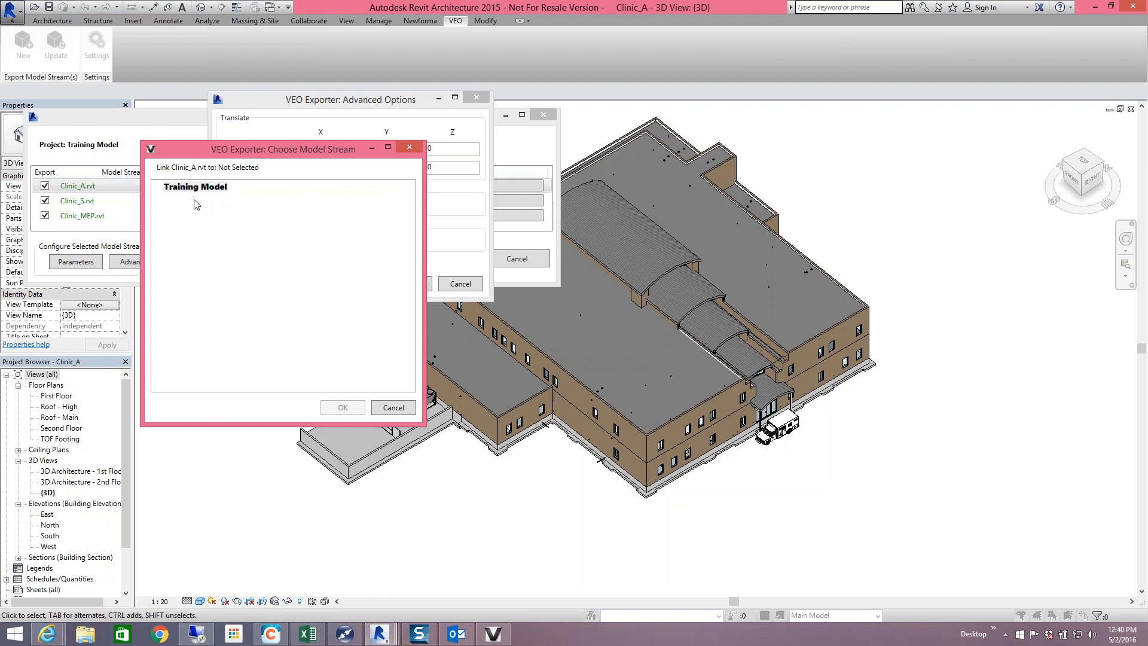
- Cancel relinking, keep Clinic_A.rvt's stream name unchanged, and close Advanced Options
{"action": "left_click", "coordinate": [390, 408]}
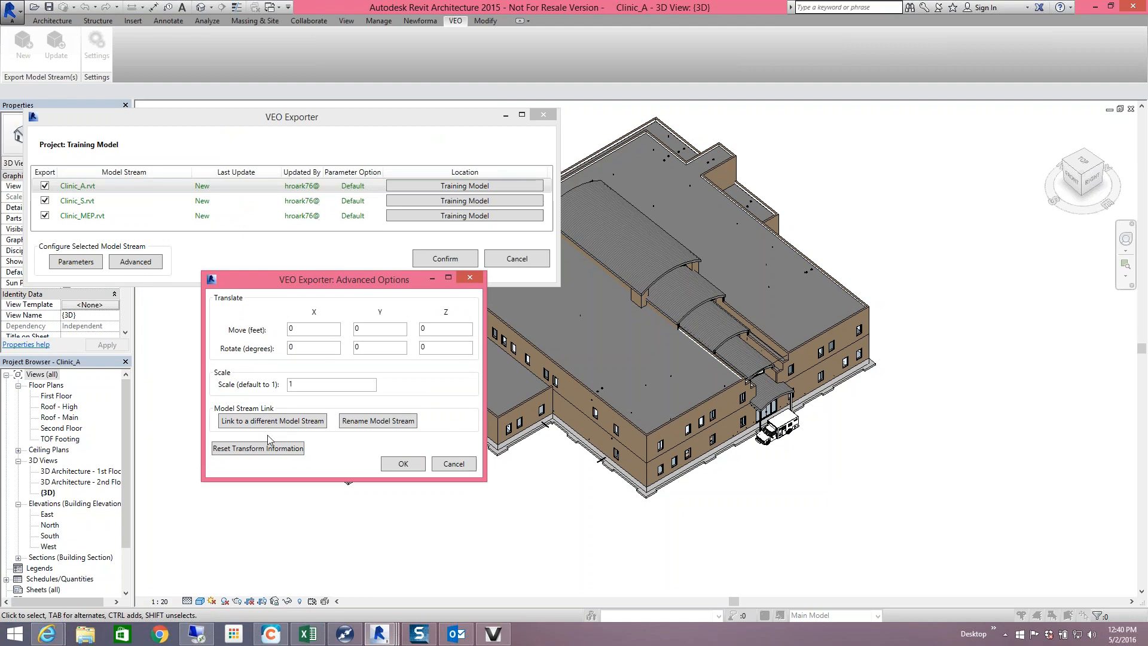
{"action": "left_click", "coordinate": [384, 421]}
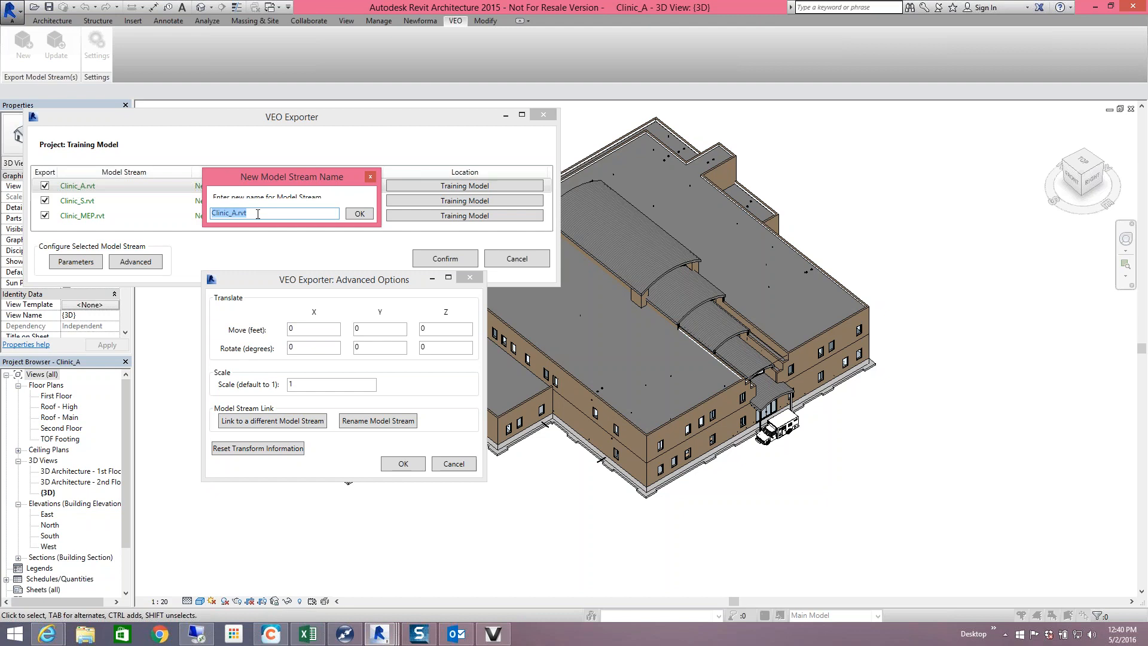
{"action": "left_click", "coordinate": [367, 212]}
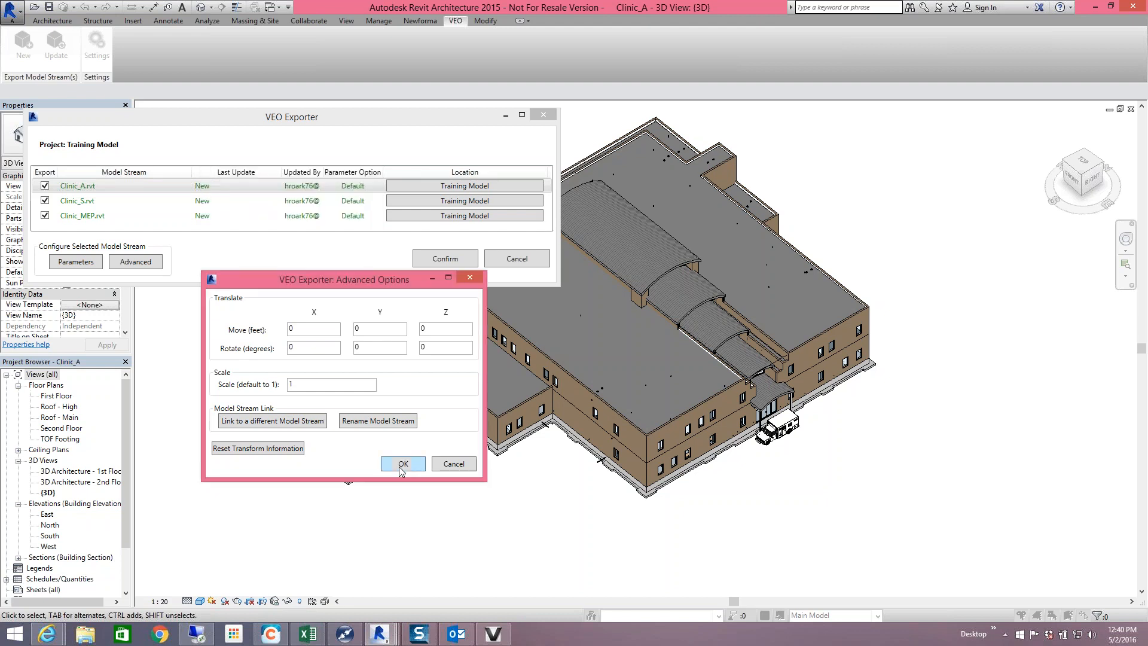
{"action": "left_click", "coordinate": [418, 464]}
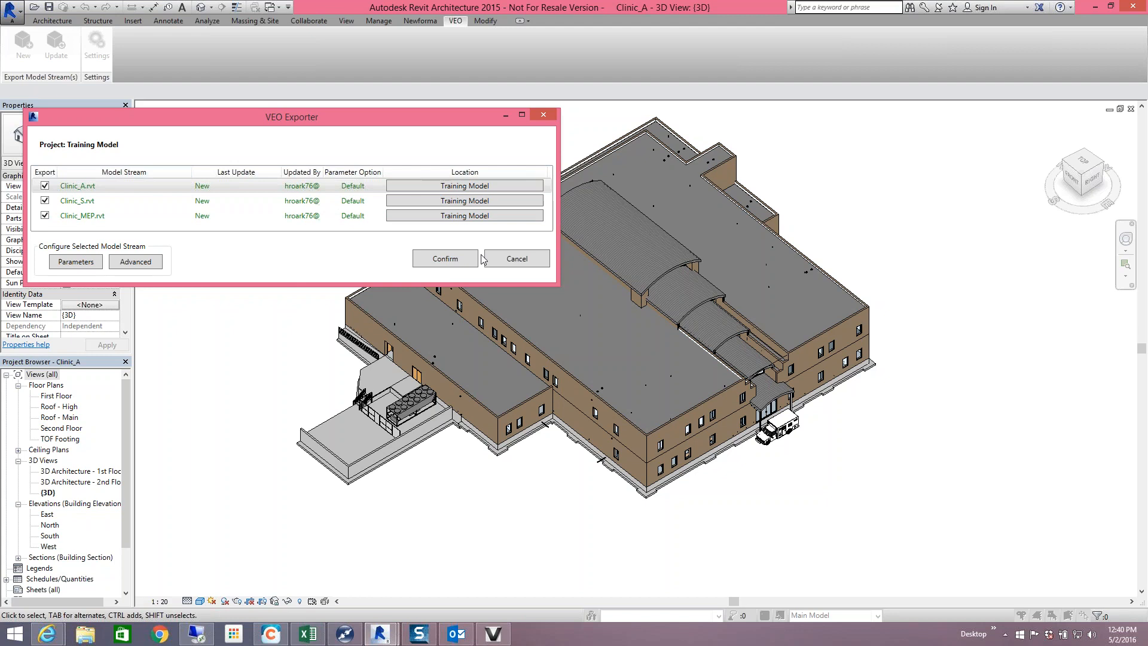
- Export Clinic_A, Clinic_S and Clinic_MEP streams to Training Model and acknowledge Export Complete
{"action": "left_click", "coordinate": [445, 259]}
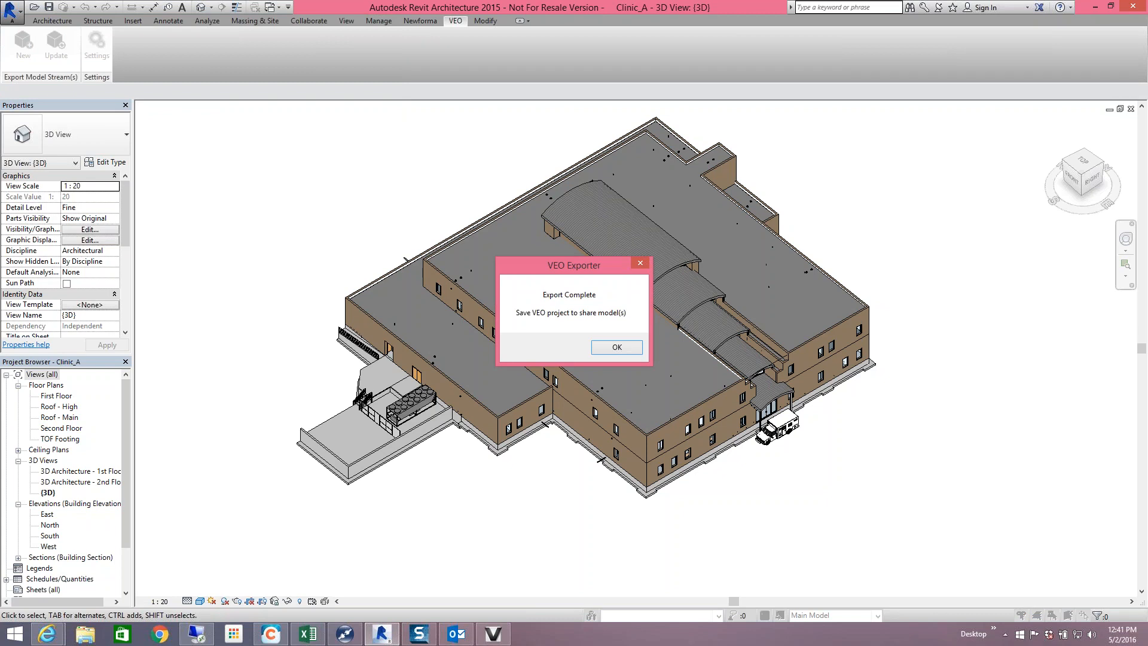
{"action": "left_click", "coordinate": [617, 347]}
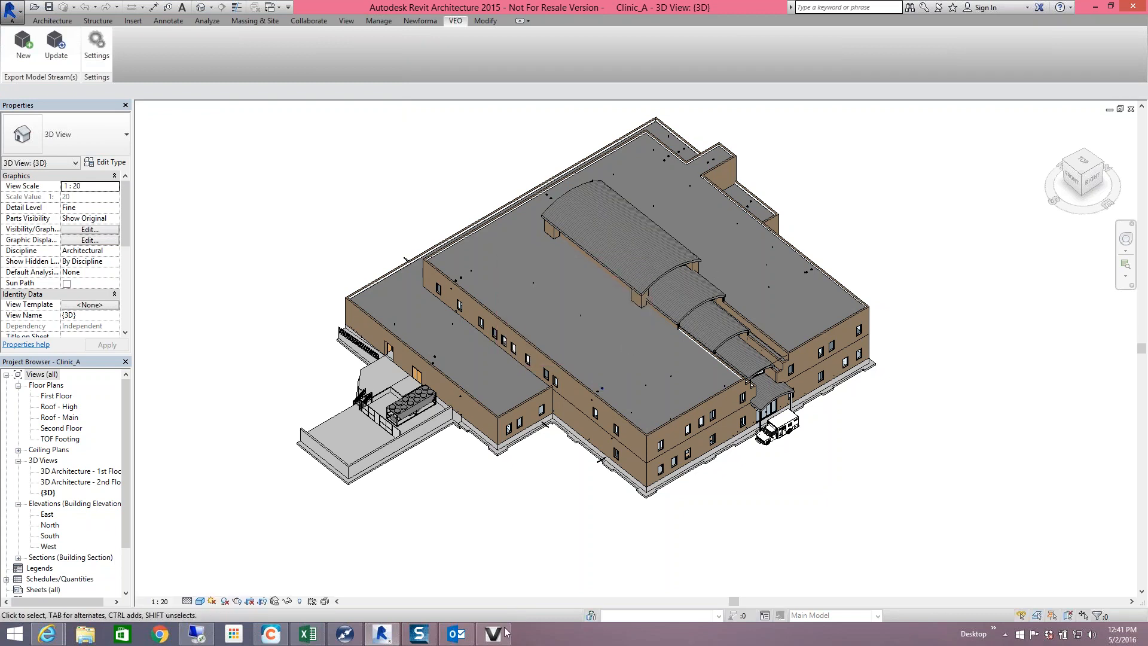
{"action": "mouse_move", "coordinate": [501, 638]}
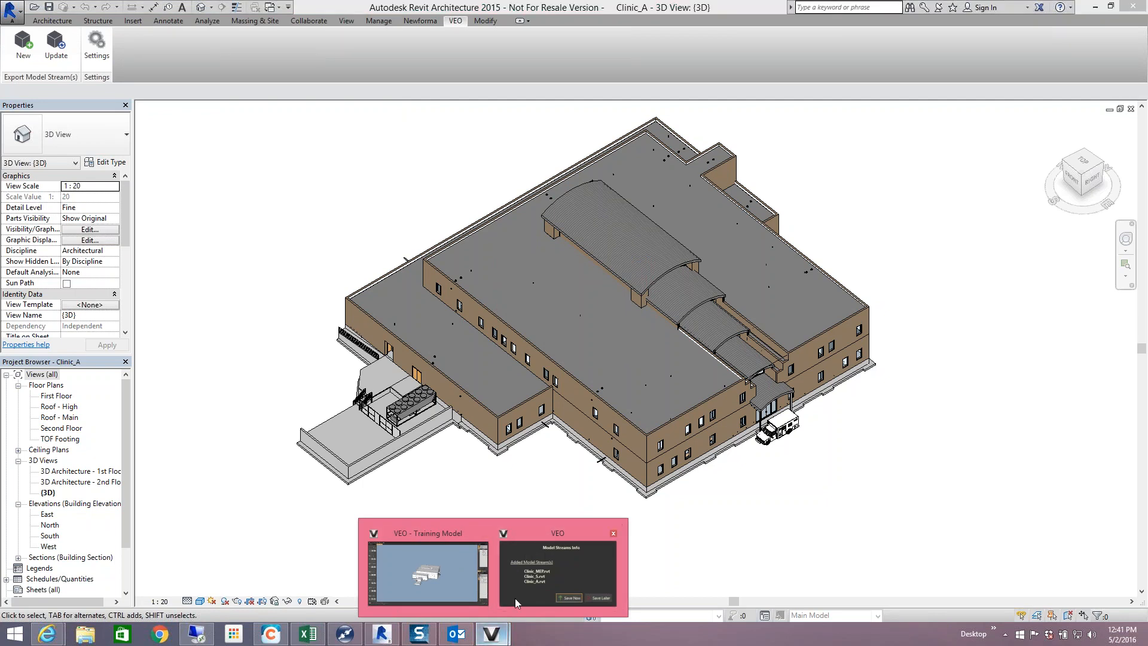
- Bring up the VEO Training Model window and choose Save Later on the Model Streams Info notice
{"action": "left_click", "coordinate": [443, 570]}
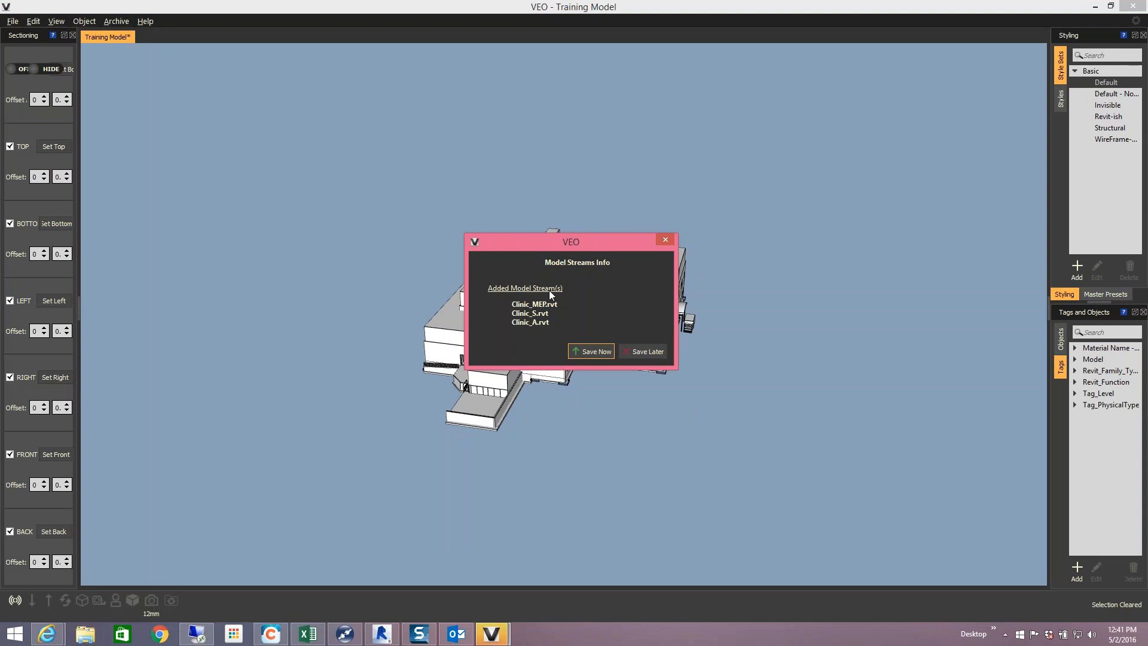
{"action": "left_click_drag", "start_coordinate": [565, 241], "coordinate": [826, 222]}
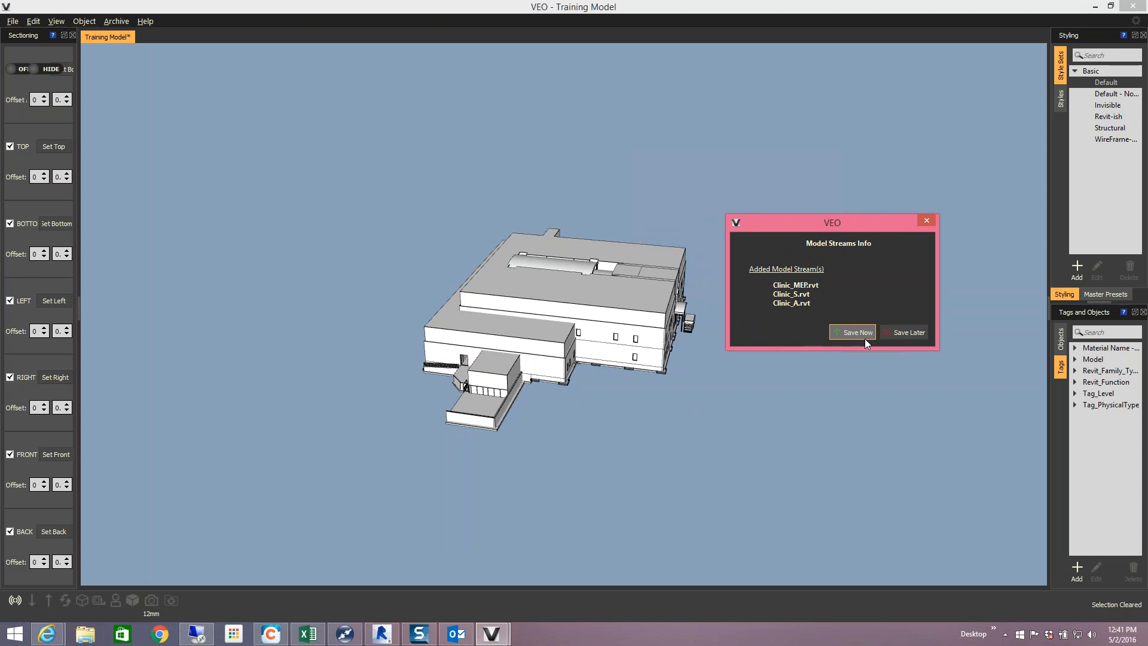
{"action": "left_click", "coordinate": [902, 335]}
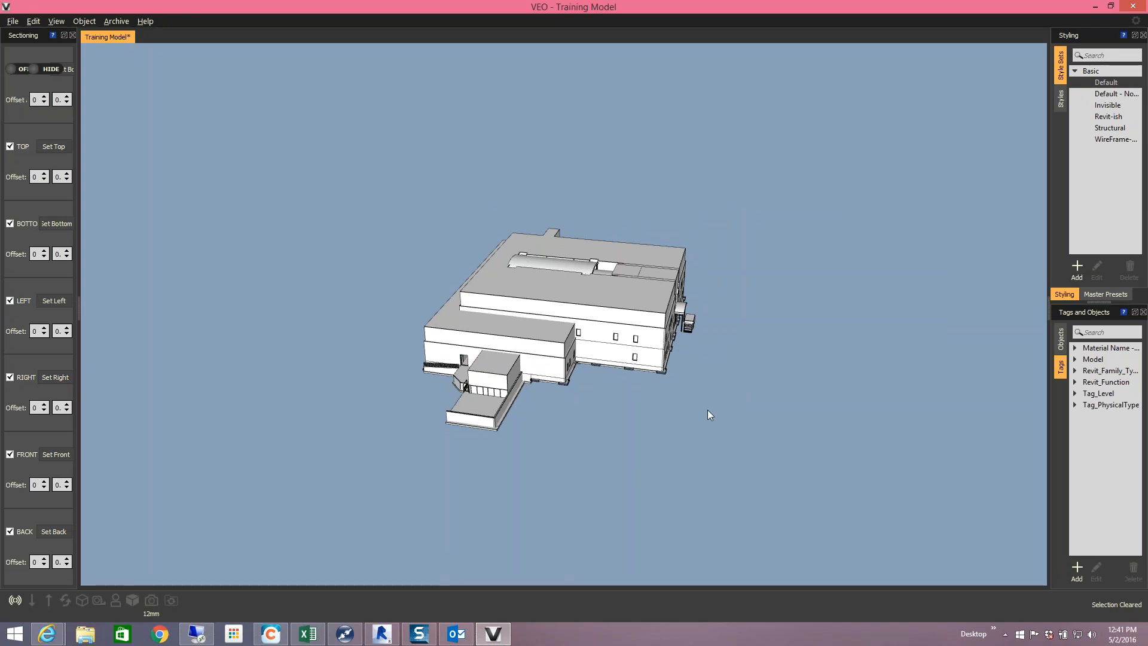
- Zoom into the Training Model building and bring up the gear settings menu
{"action": "scroll", "coordinate": [620, 416], "scroll_direction": "up", "scroll_amount": 3}
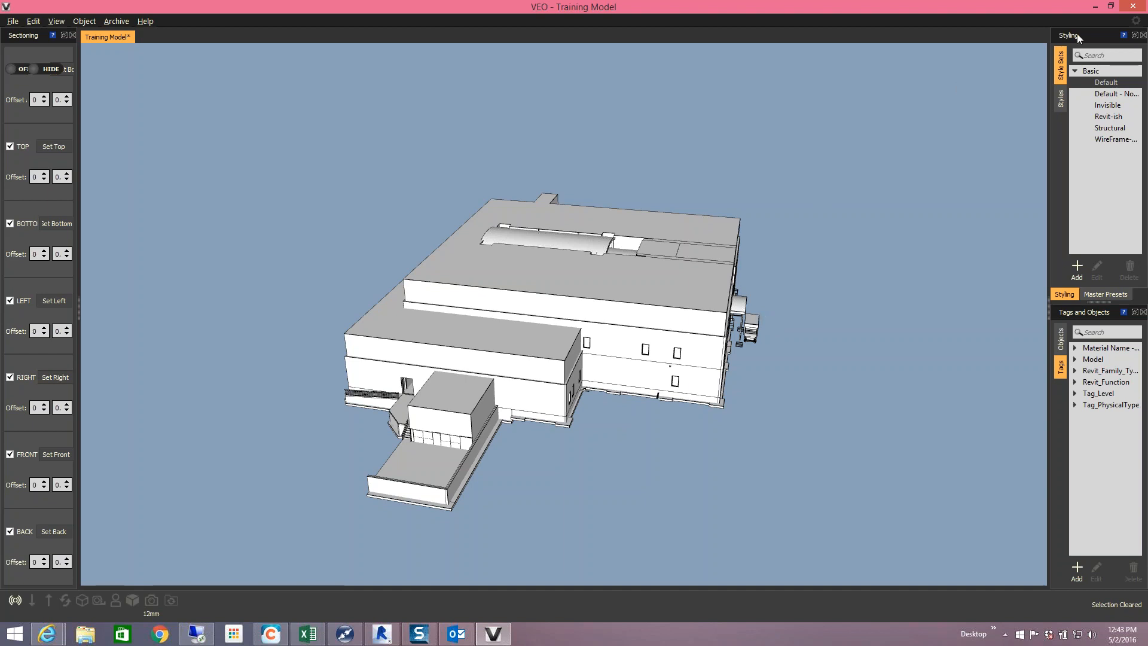
{"action": "left_click", "coordinate": [1136, 22]}
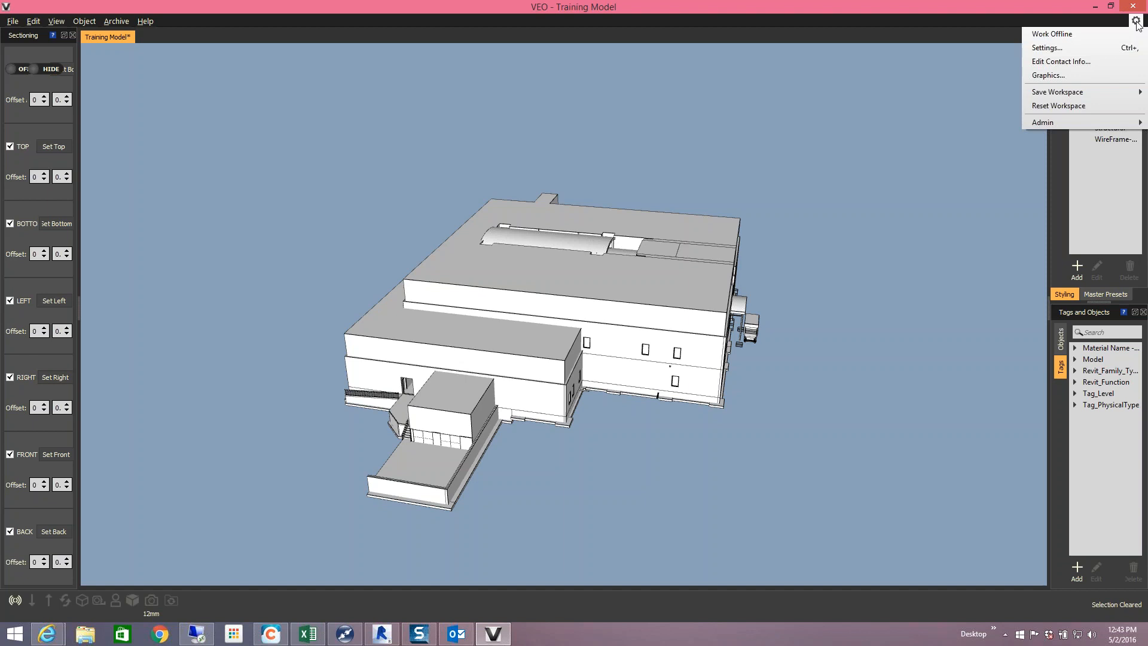
- Choose Admin > Account Management... from the gear menu to reach the Authenticate prompt
{"action": "mouse_move", "coordinate": [1084, 123]}
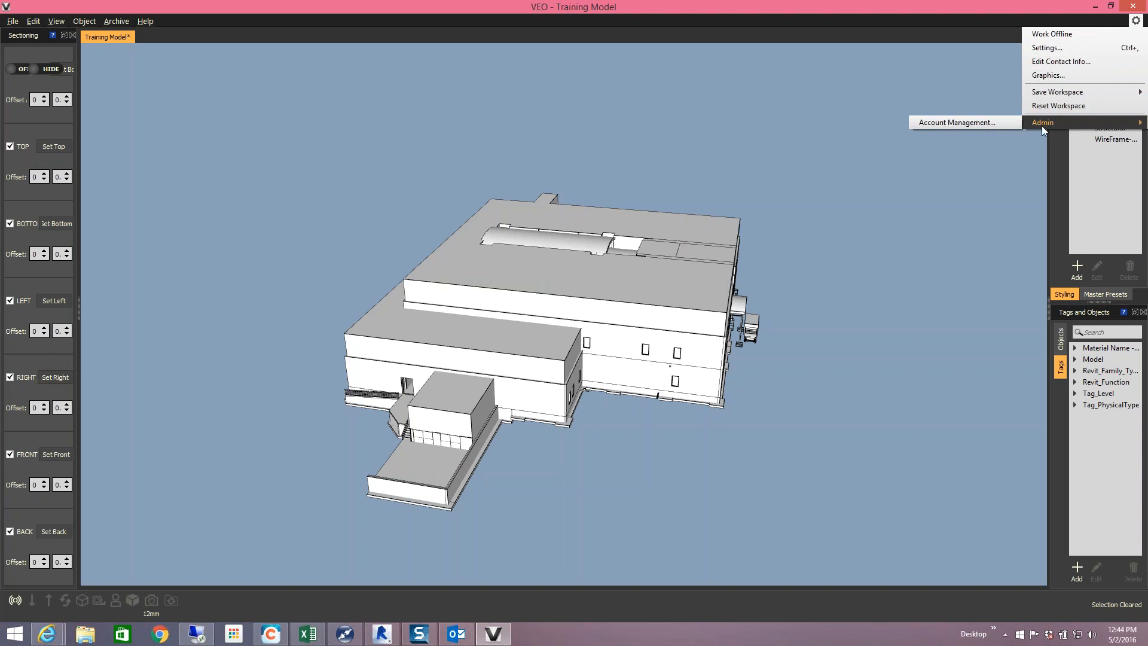
{"action": "left_click", "coordinate": [981, 124]}
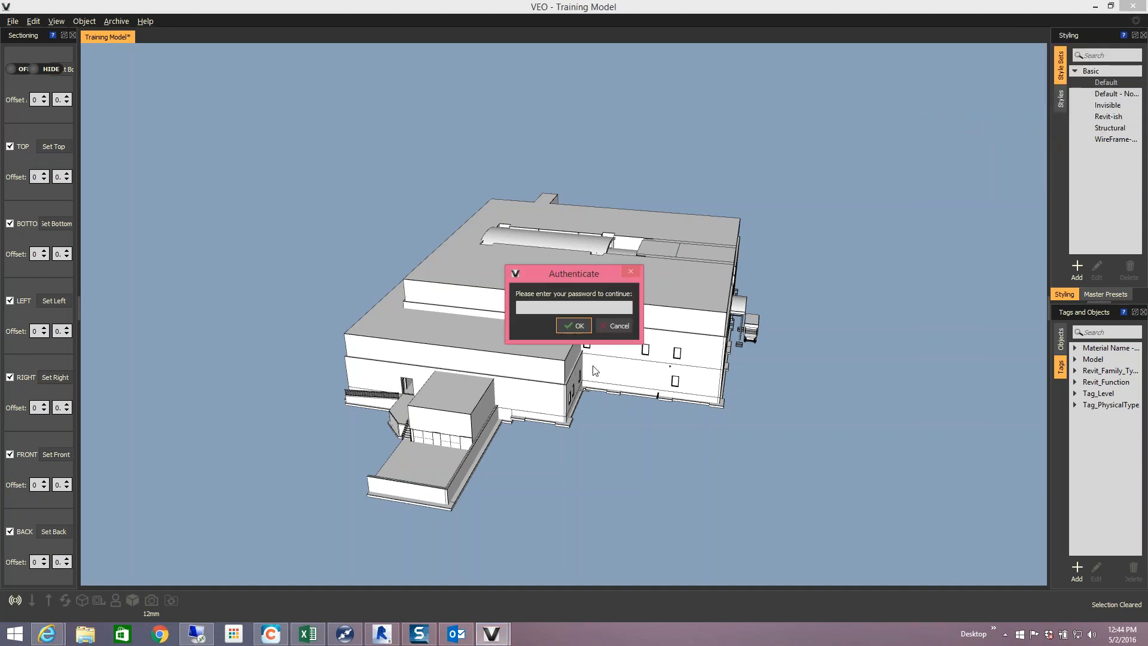
- Enter the account password, widen the Name column, then select a user and the All Users group
{"action": "type", "text": "•••••"}
{"action": "key", "text": "Return"}
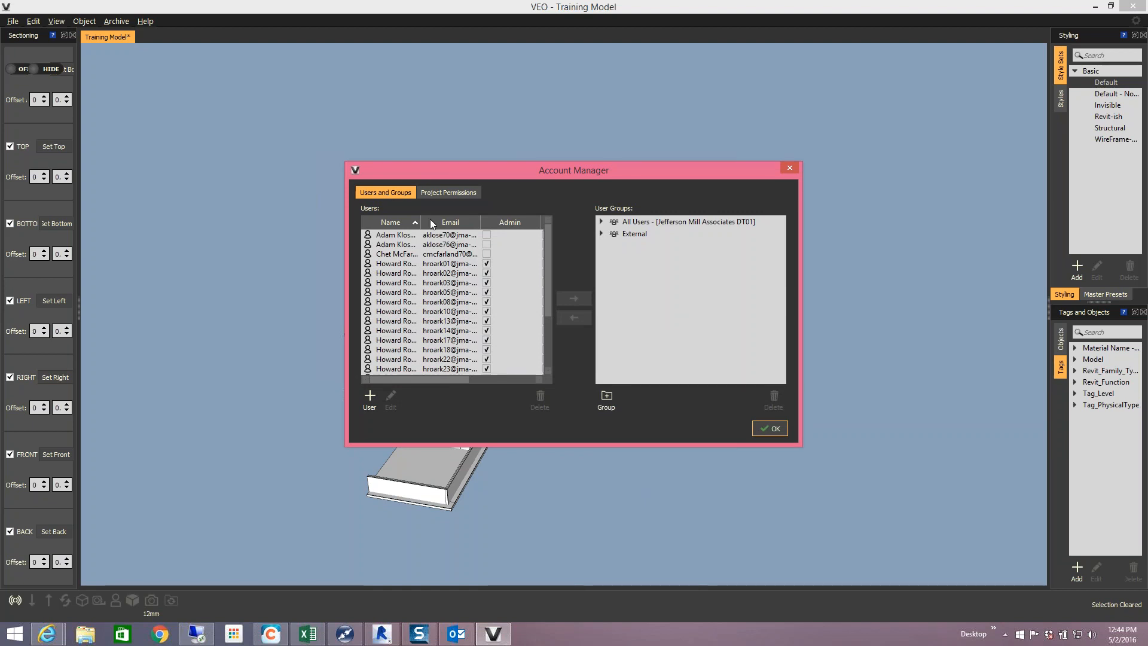
{"action": "left_click_drag", "start_coordinate": [421, 222], "coordinate": [452, 223]}
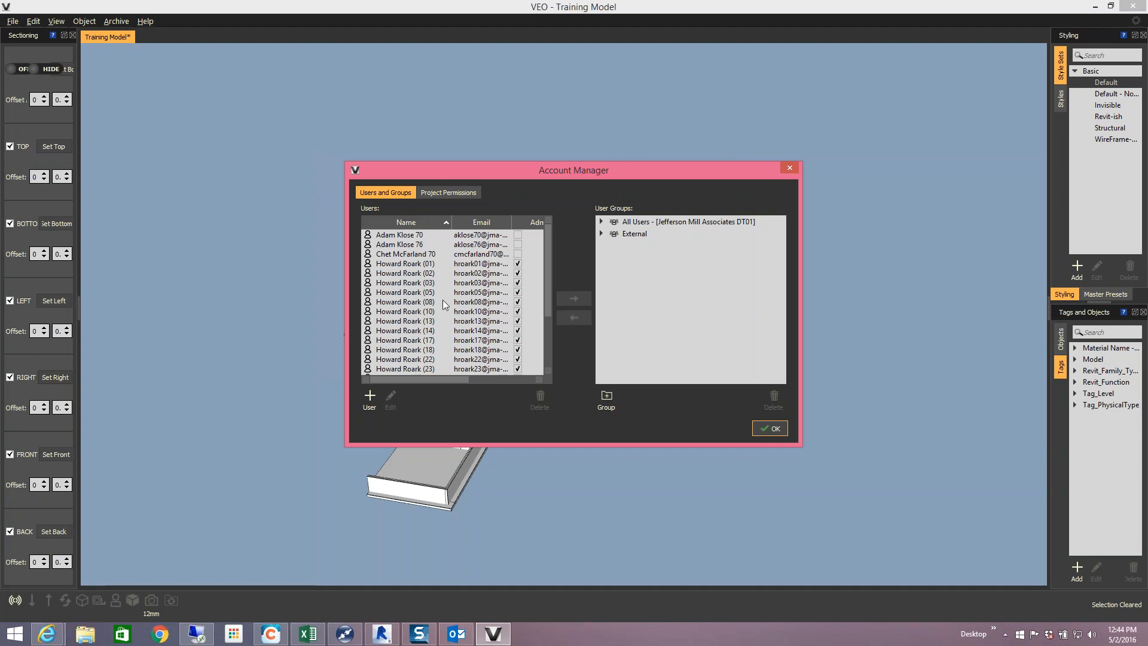
{"action": "left_click", "coordinate": [415, 303]}
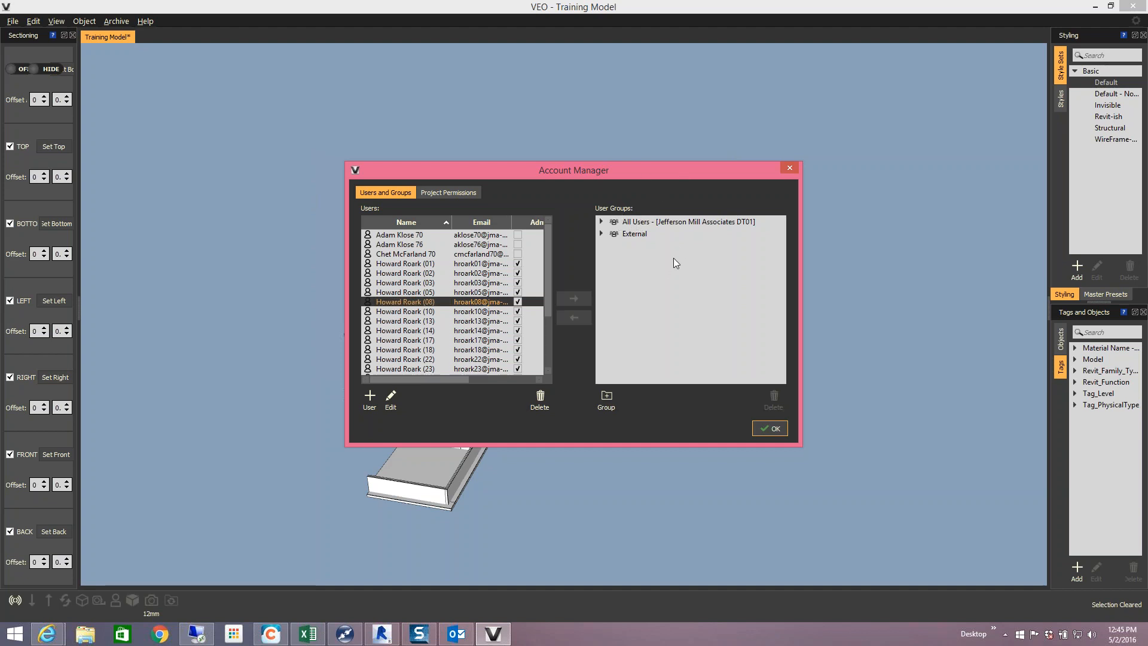
{"action": "left_click", "coordinate": [647, 224]}
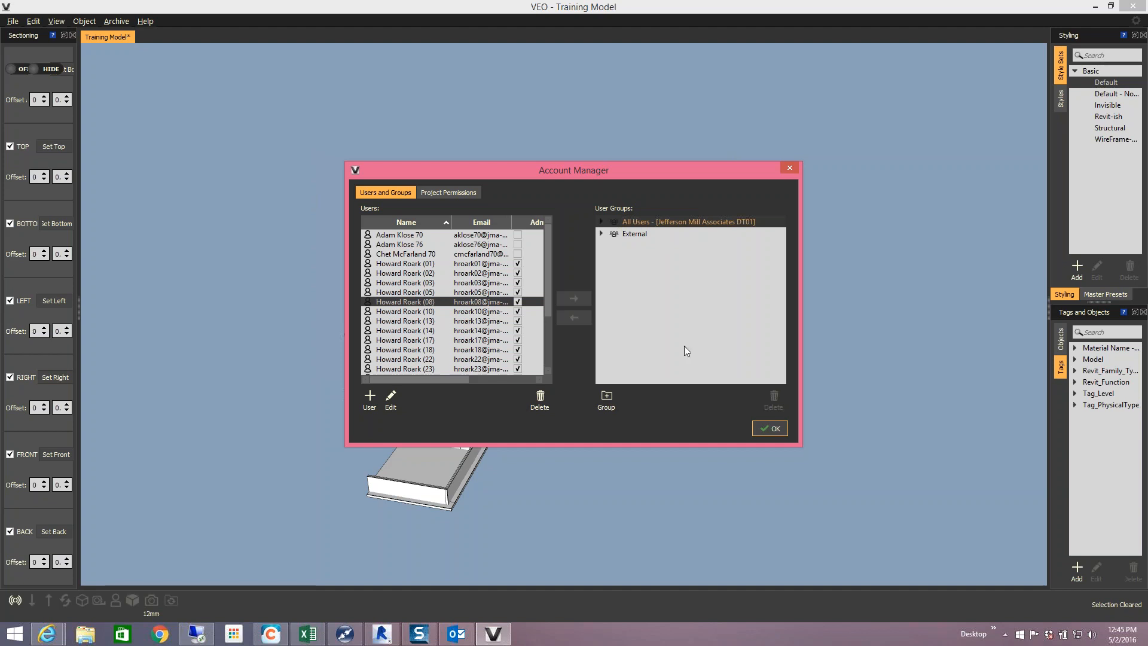
- Create a new user group named 'Project Managers'
{"action": "left_click", "coordinate": [605, 398]}
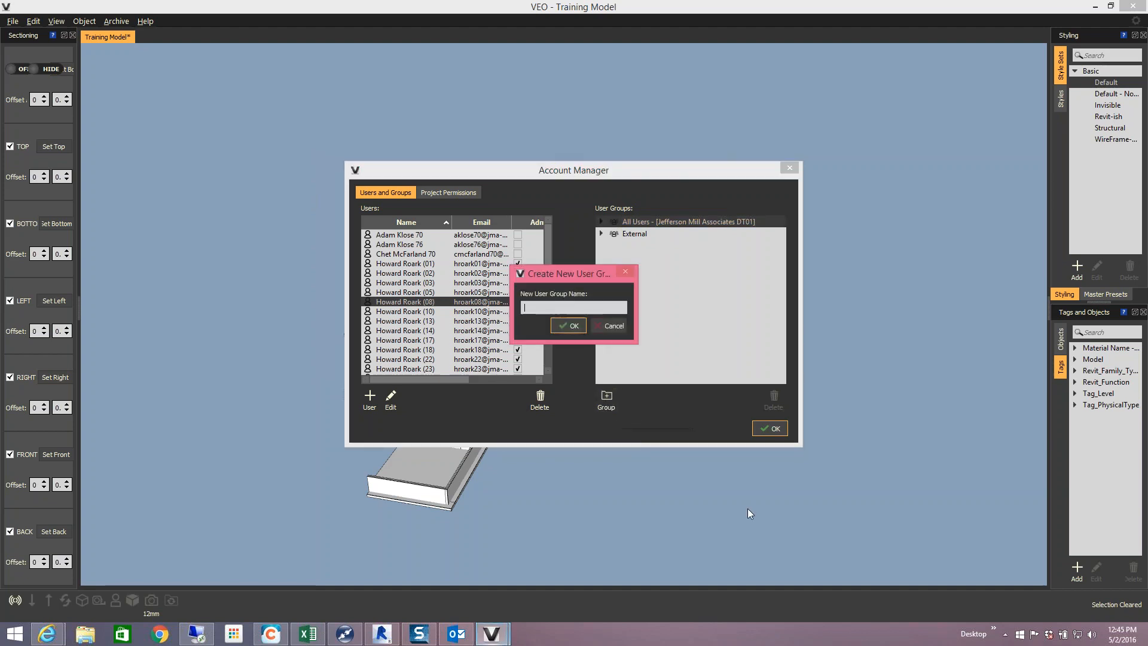
{"action": "type", "text": "PM"}
{"action": "key", "text": "BackSpace"}
{"action": "type", "text": "roject Managers"}
{"action": "left_click", "coordinate": [572, 330]}
- Add user 76 to Project Managers, expand the group, and dismiss the new-user notice
{"action": "left_click", "coordinate": [640, 246]}
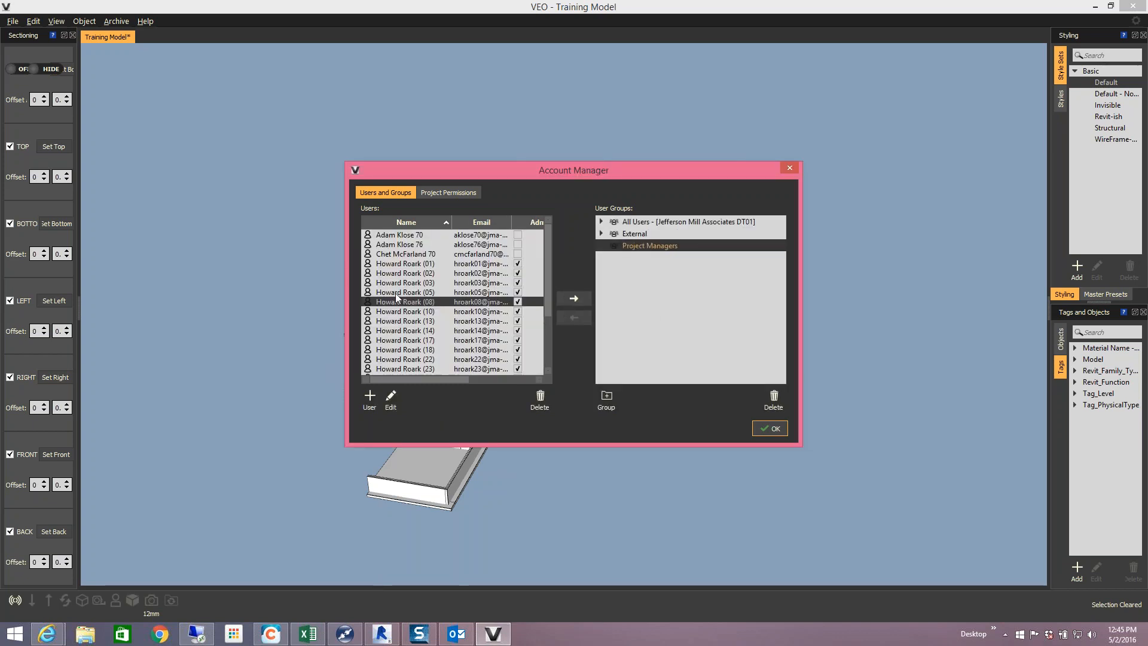
{"action": "left_click_drag", "start_coordinate": [546, 232], "coordinate": [544, 318]}
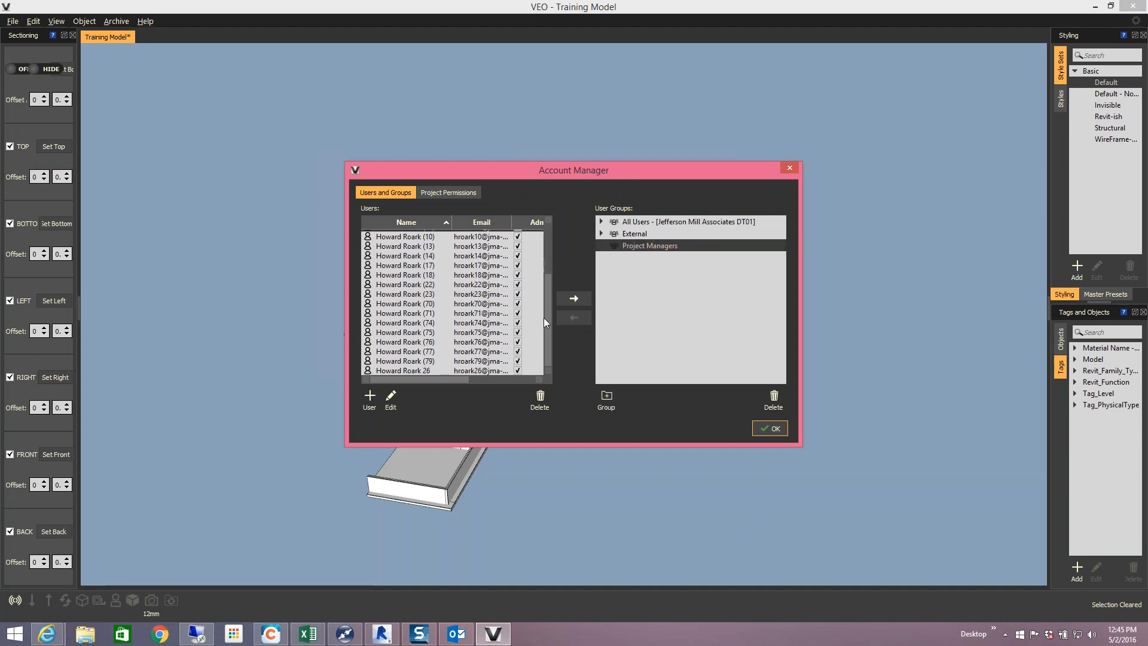
{"action": "left_click", "coordinate": [431, 343]}
{"action": "left_click", "coordinate": [577, 298]}
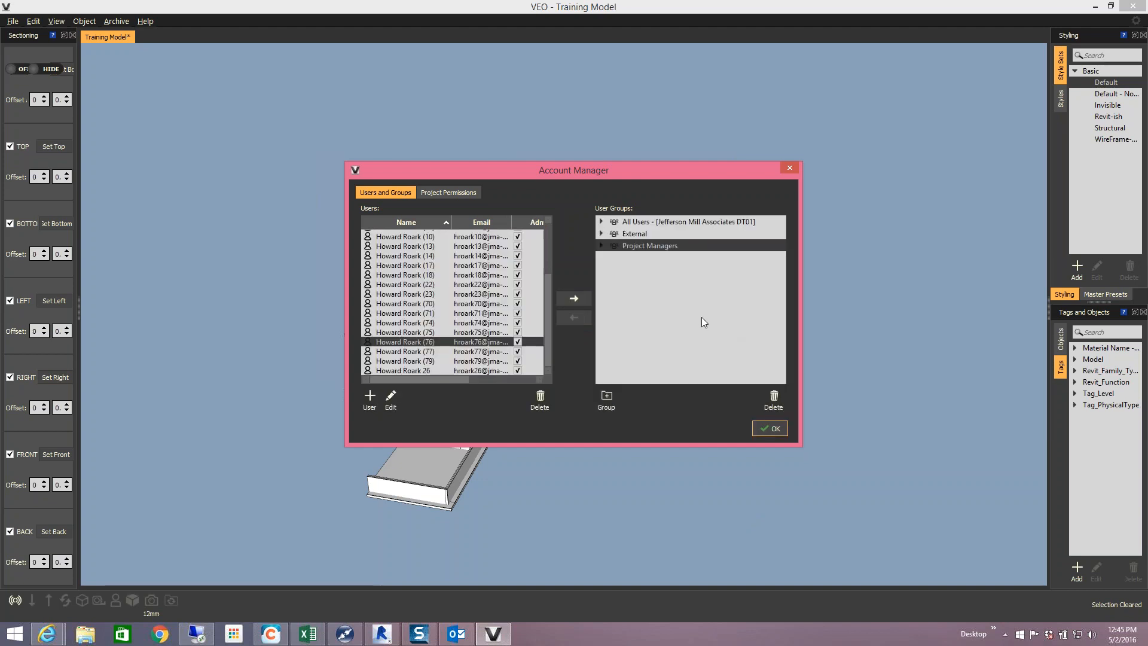
{"action": "left_click", "coordinate": [601, 246]}
{"action": "left_click", "coordinate": [370, 398]}
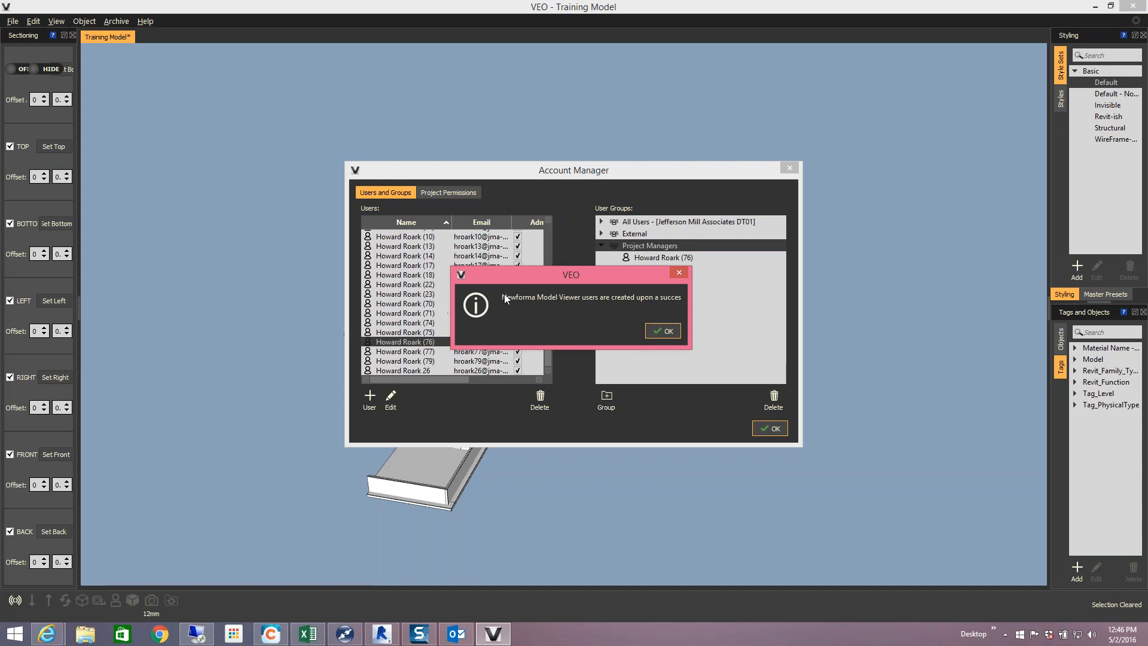
{"action": "left_click", "coordinate": [659, 330]}
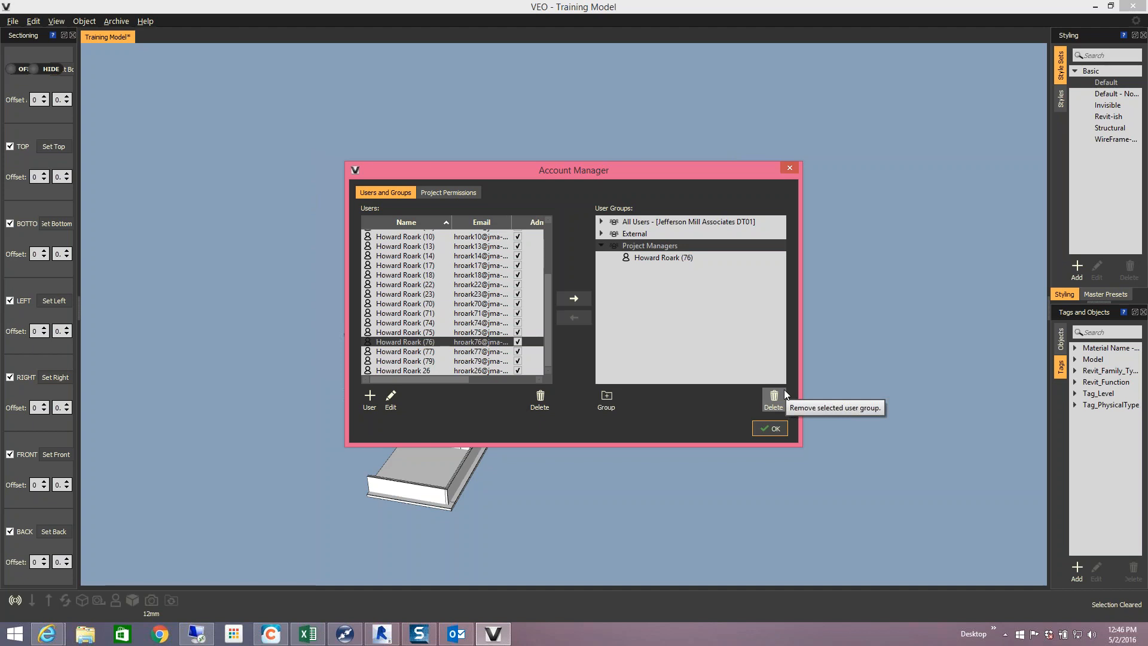
- Under Project Permissions, expand Fowler Square 76 and select Read Access, then Write Access
{"action": "left_click", "coordinate": [460, 192]}
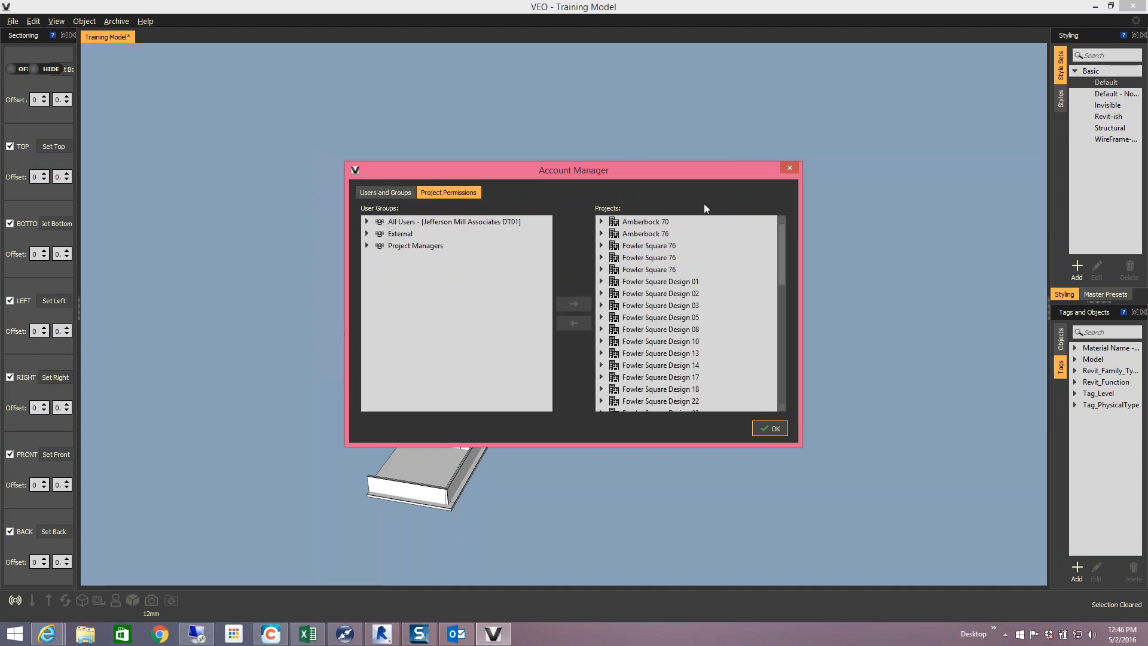
{"action": "mouse_move", "coordinate": [783, 240]}
{"action": "left_mouse_down"}
{"action": "mouse_move", "coordinate": [777, 376]}
{"action": "mouse_move", "coordinate": [773, 221]}
{"action": "left_mouse_up"}
{"action": "left_click", "coordinate": [601, 245]}
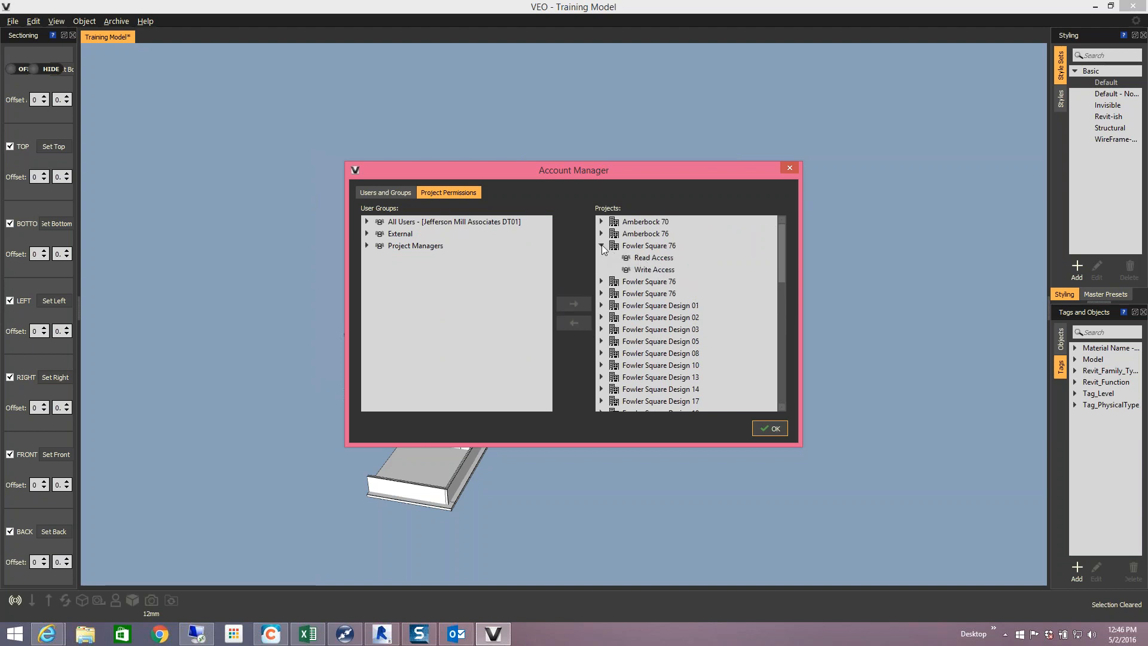
{"action": "left_click", "coordinate": [654, 263]}
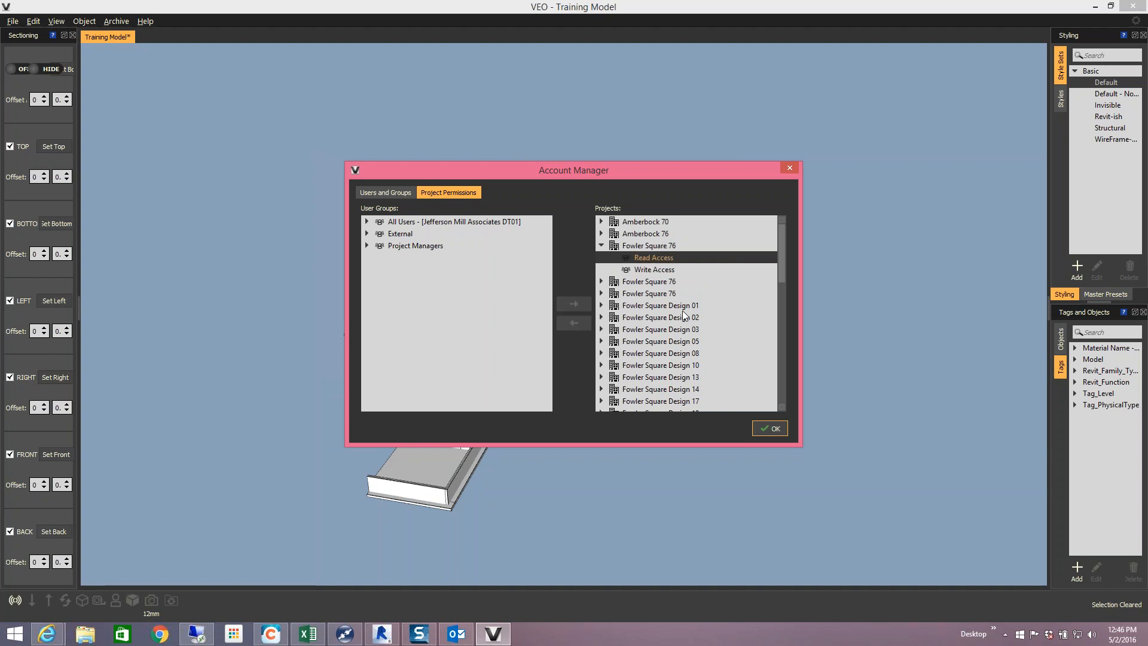
{"action": "left_click", "coordinate": [652, 274]}
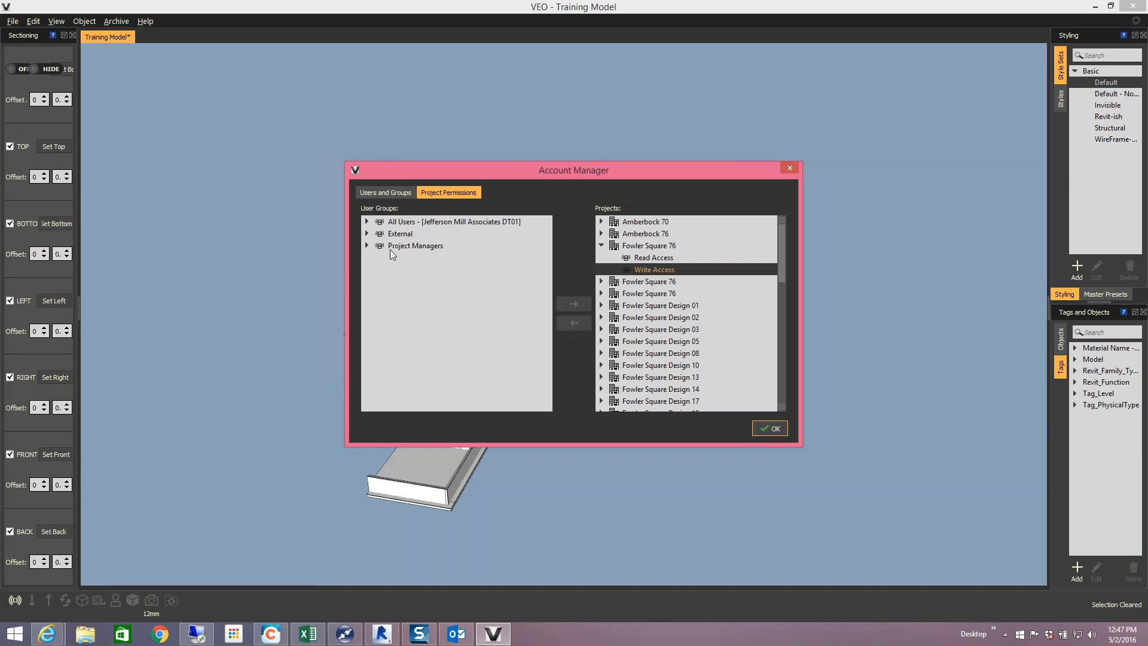
- Grant user 76 write access to Fowler Square 76 and check the Write and Read Access lists
{"action": "left_click", "coordinate": [366, 221]}
{"action": "scroll", "coordinate": [529, 333], "scroll_direction": "down", "scroll_amount": 1}
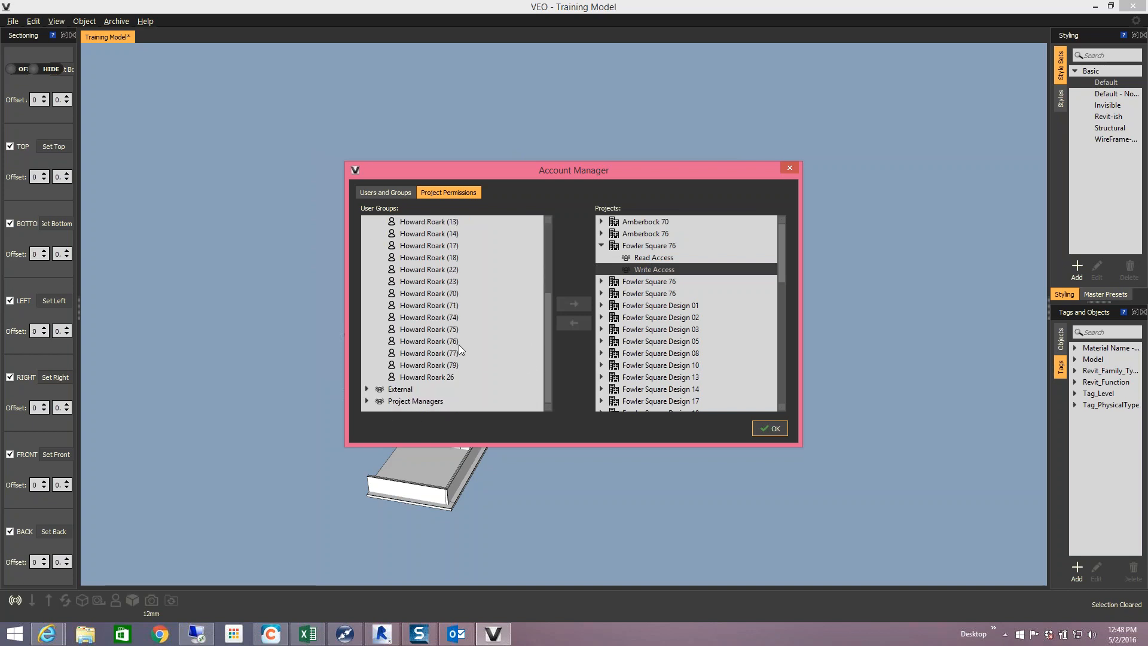
{"action": "left_click", "coordinate": [428, 341]}
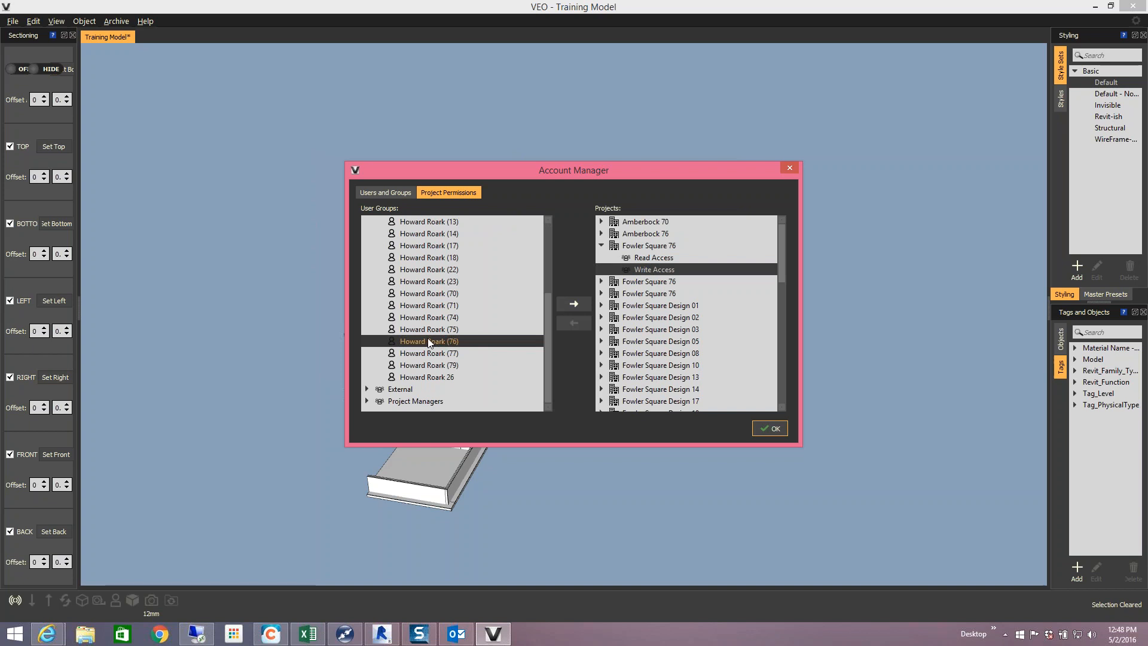
{"action": "left_click", "coordinate": [574, 305]}
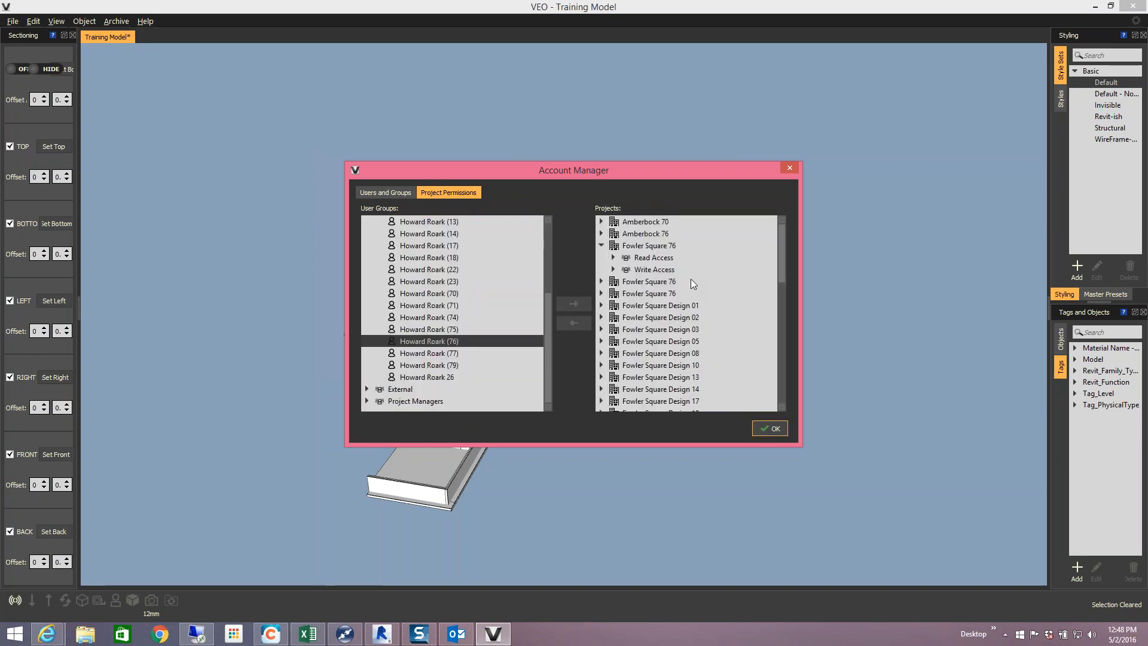
{"action": "left_click", "coordinate": [613, 270]}
{"action": "left_click", "coordinate": [612, 257]}
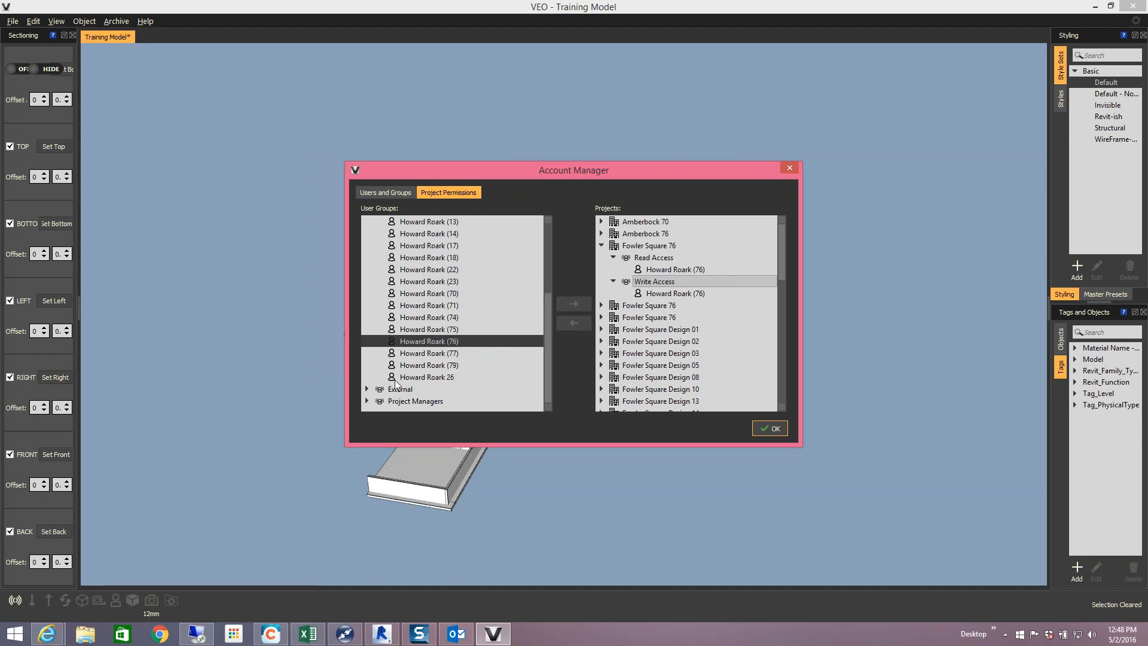
- Add the External group's user to Read Access, verify both access lists, and confirm with OK
{"action": "left_click", "coordinate": [366, 388]}
{"action": "left_click", "coordinate": [421, 401]}
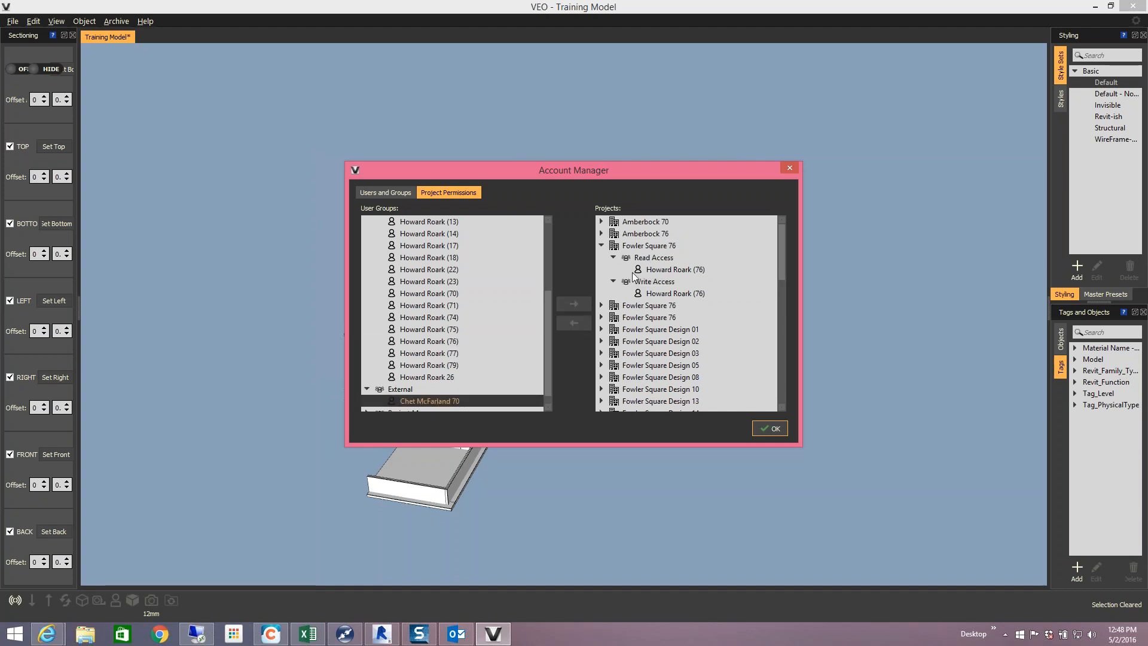
{"action": "left_click", "coordinate": [647, 261]}
{"action": "left_click", "coordinate": [581, 303]}
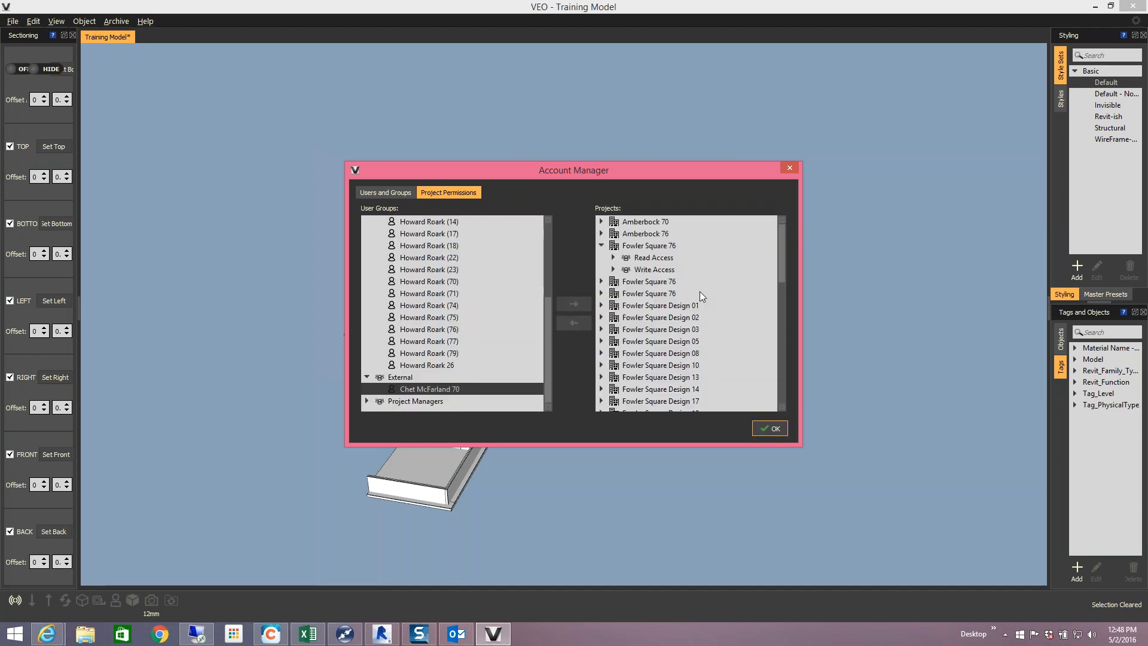
{"action": "left_click", "coordinate": [613, 257]}
{"action": "left_click", "coordinate": [613, 293]}
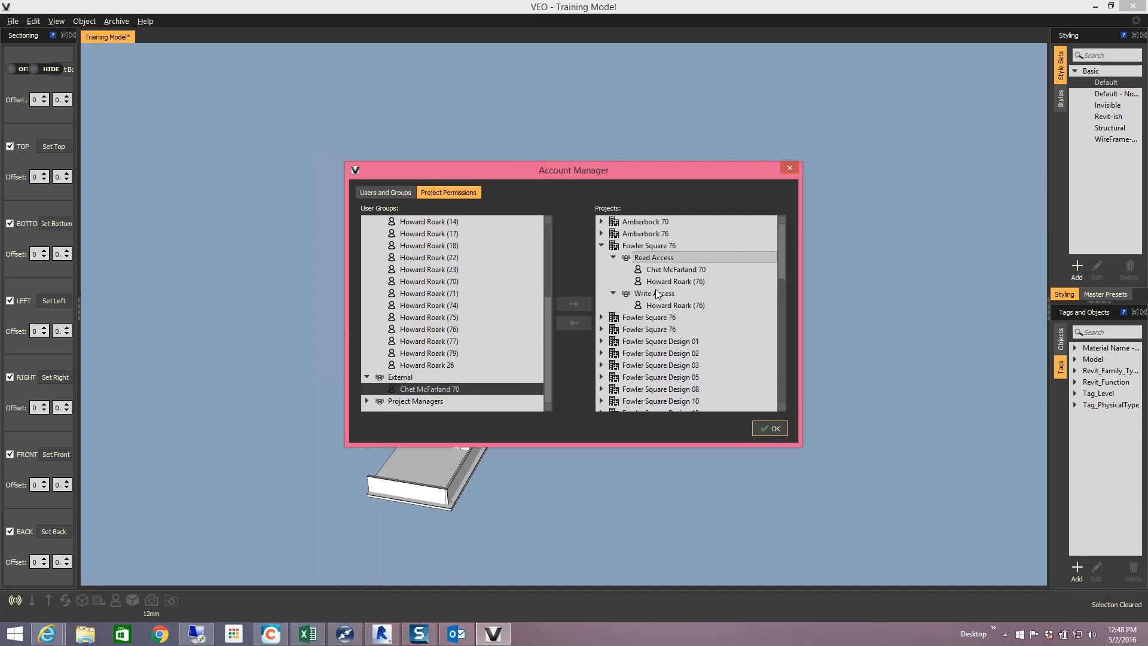
{"action": "left_click", "coordinate": [766, 430]}
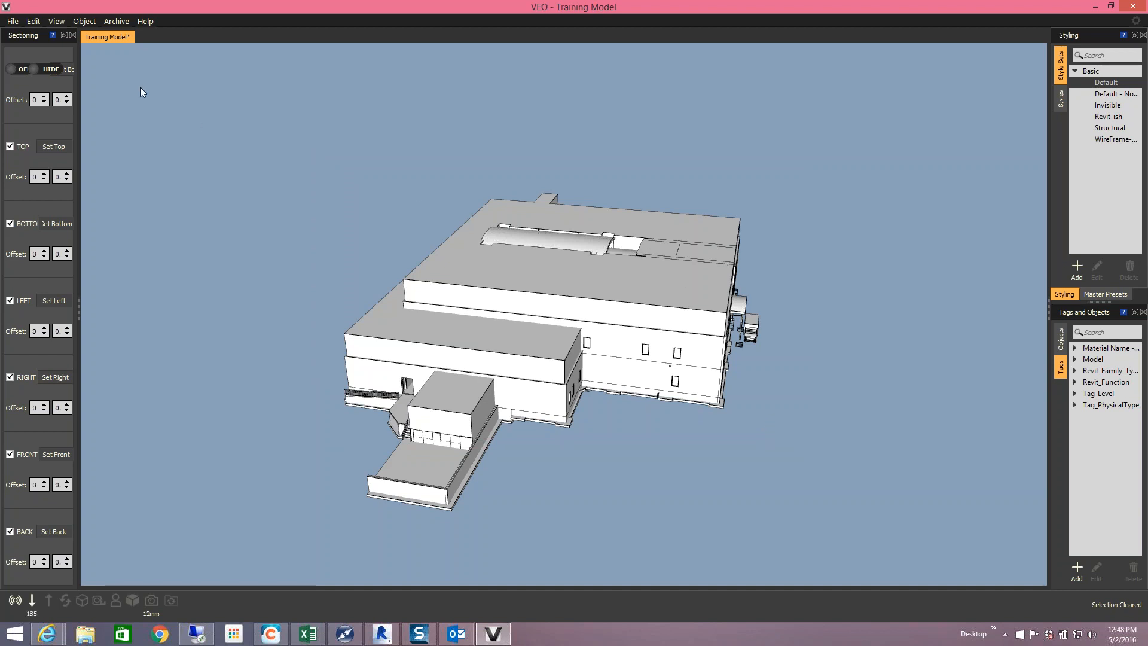
- Choose File > Load Project to list the VEO projects available to load
{"action": "left_click", "coordinate": [14, 22]}
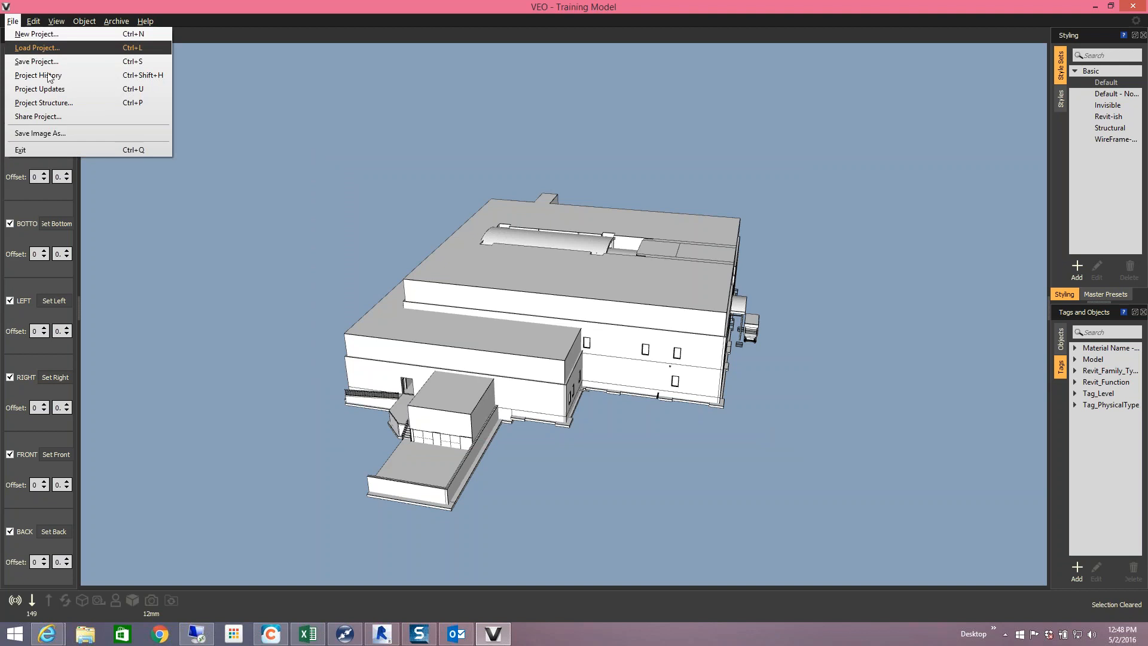
{"action": "left_click", "coordinate": [35, 49]}
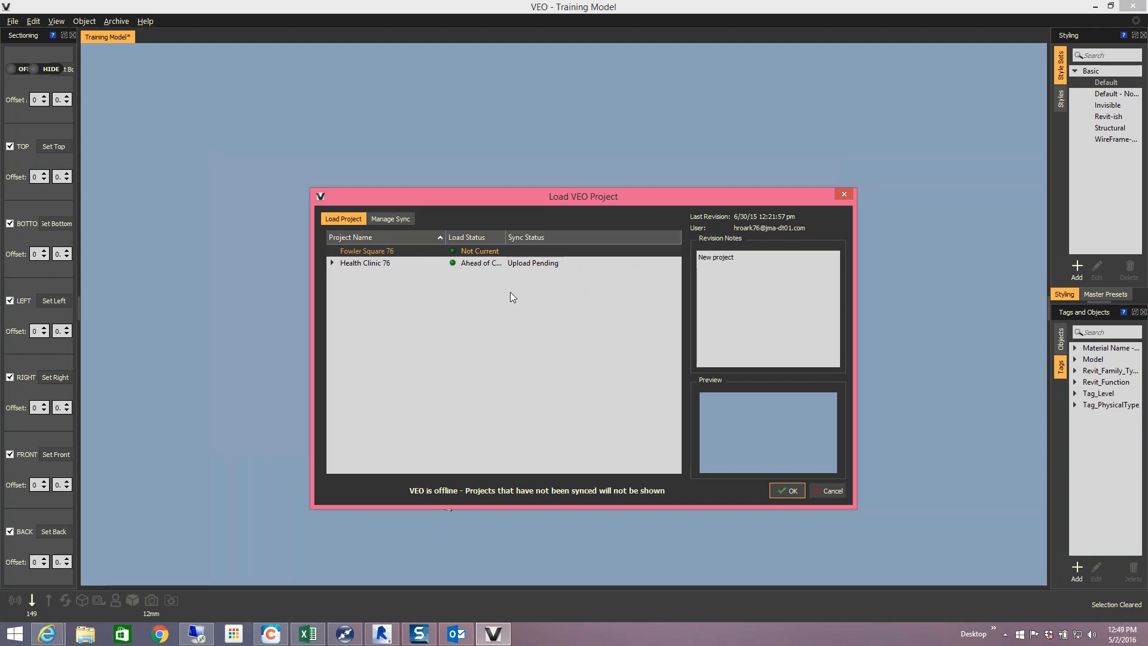
- Preview the Fowler Square 76 and Health Clinic 76 revisions, then select Health Clinic 76 under Manage Sync
{"action": "left_click", "coordinate": [379, 252]}
{"action": "left_click", "coordinate": [378, 263]}
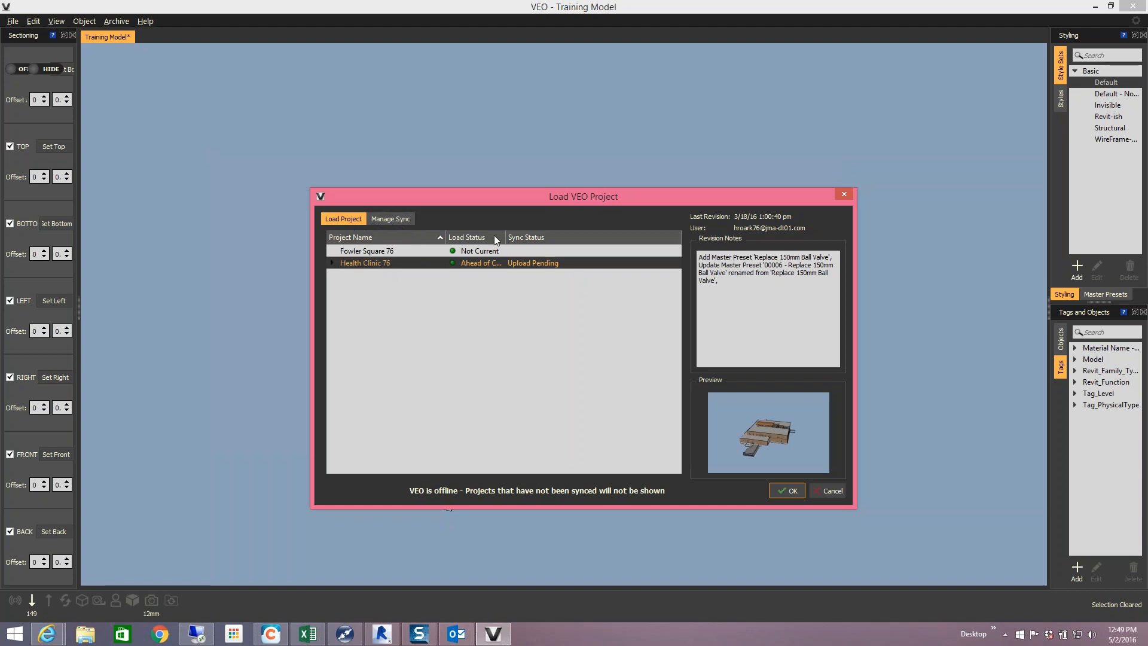
{"action": "left_click", "coordinate": [387, 223]}
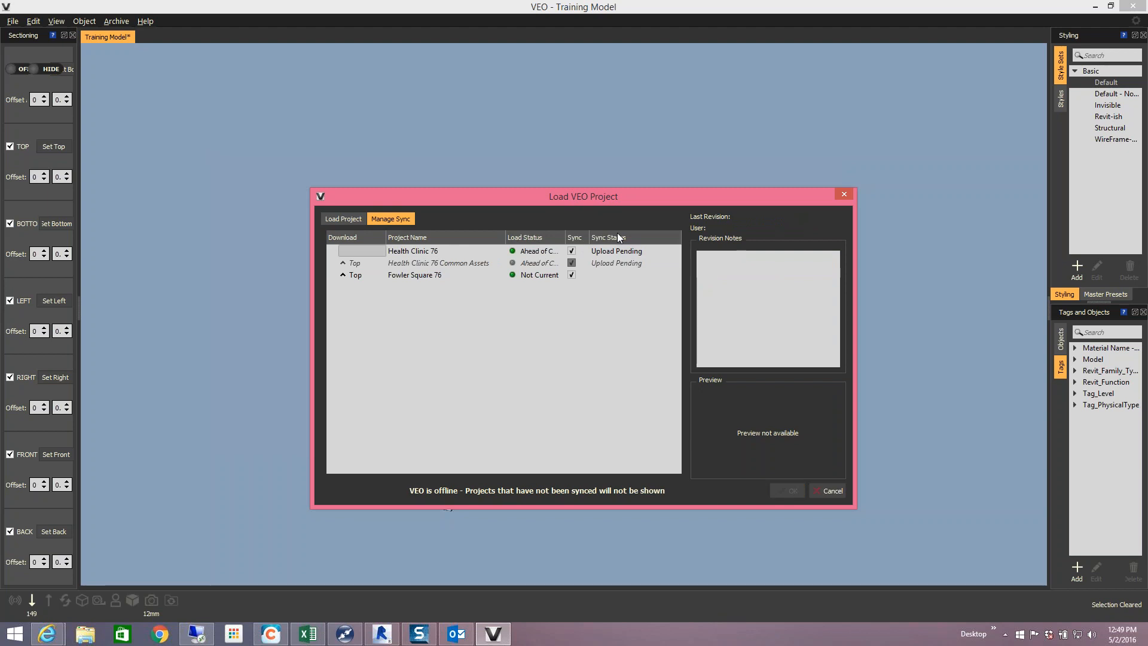
{"action": "left_click", "coordinate": [429, 252]}
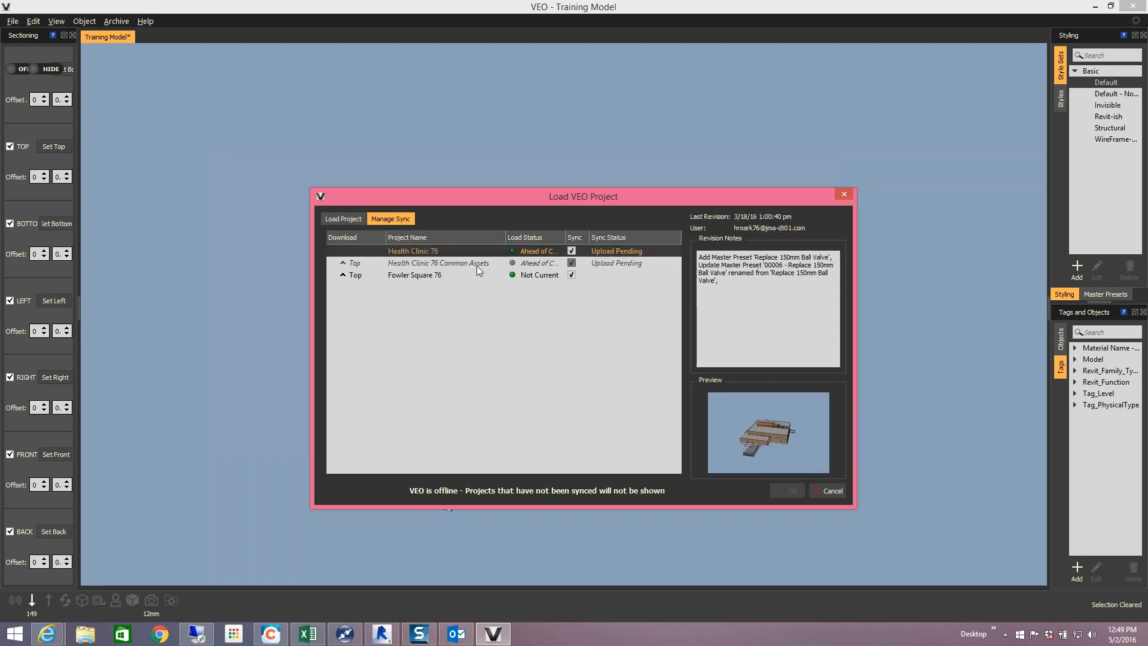
- Tick Health Clinic 76's Sync box, close the crashed VEO viewer, and bring up the Windows Start screen
{"action": "left_click", "coordinate": [572, 252]}
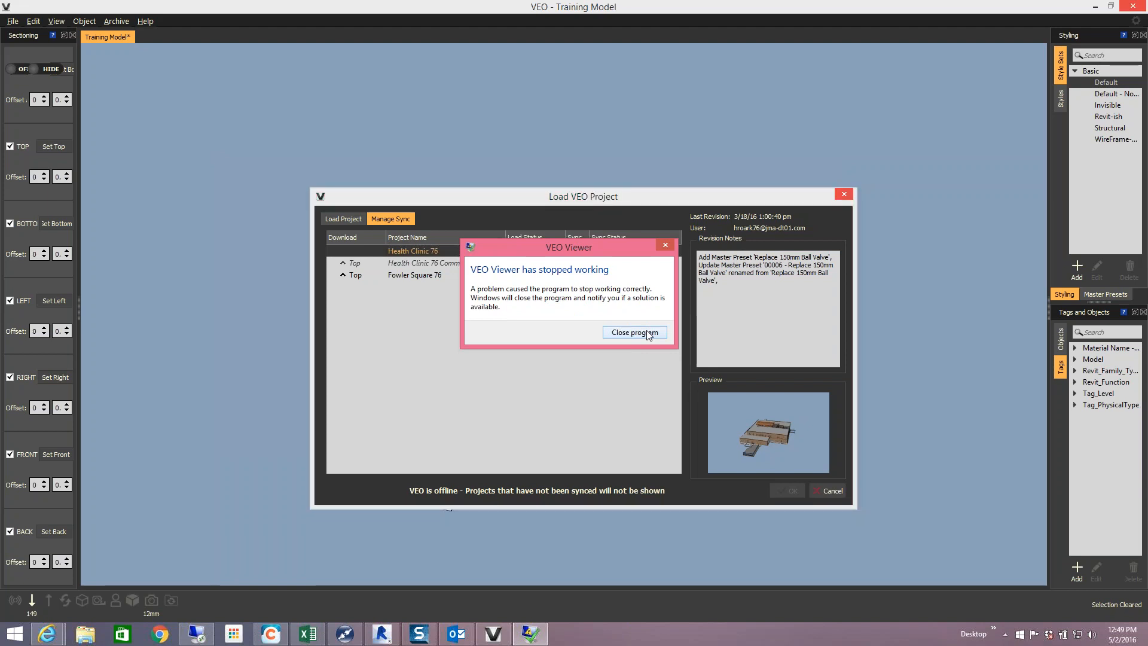
{"action": "left_click", "coordinate": [635, 333]}
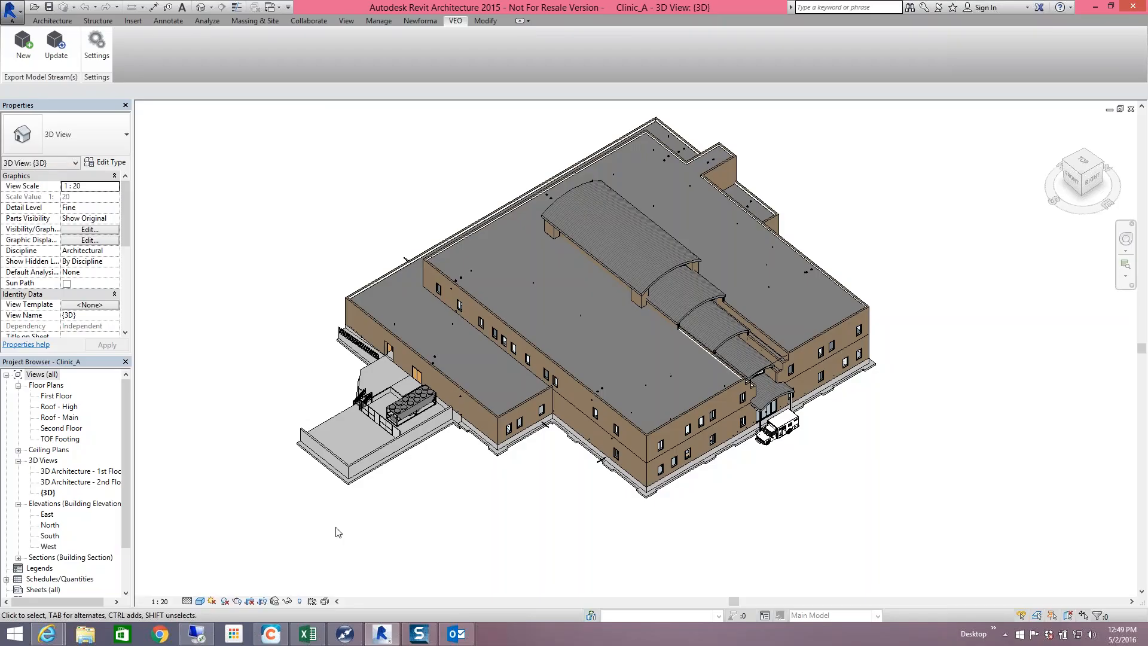
{"action": "left_click", "coordinate": [14, 634]}
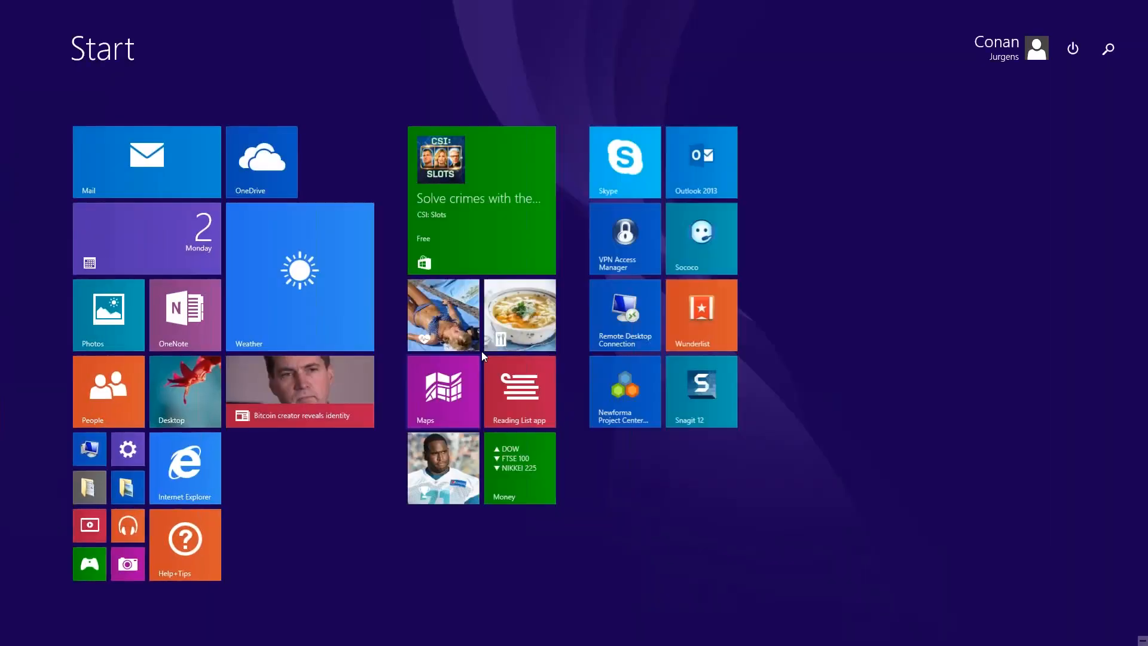
- Relaunch VEO from the M-SIX entry in the Start screen's full Apps list
{"action": "left_click", "coordinate": [81, 610]}
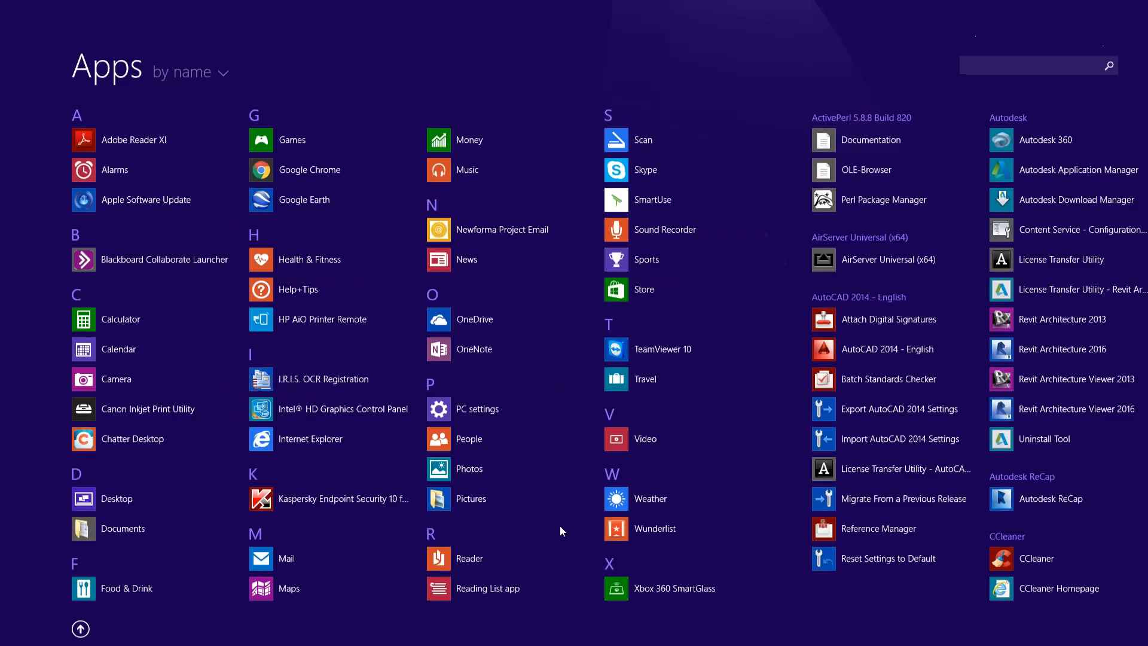
{"action": "scroll", "coordinate": [900, 446], "scroll_direction": "down", "scroll_amount": 3}
{"action": "scroll", "coordinate": [902, 450], "scroll_direction": "down", "scroll_amount": 6}
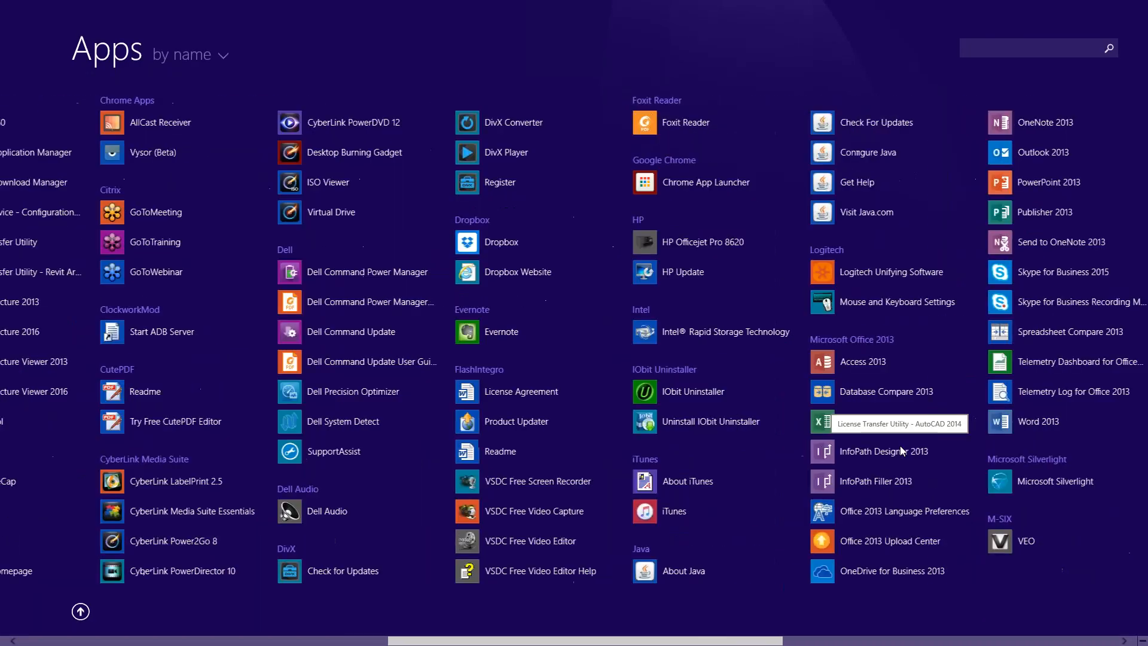
{"action": "scroll", "coordinate": [902, 459], "scroll_direction": "down", "scroll_amount": 1}
{"action": "left_click", "coordinate": [884, 544]}
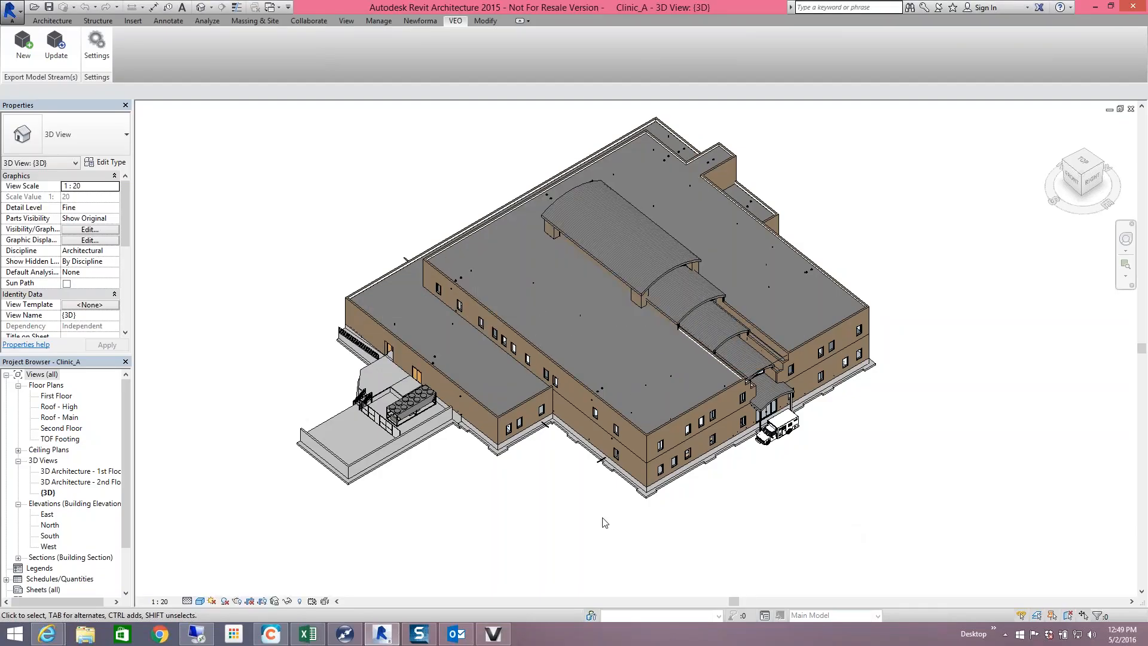
- Sign in to VEO with the account password, then choose File > Load Project
{"action": "left_click", "coordinate": [490, 634]}
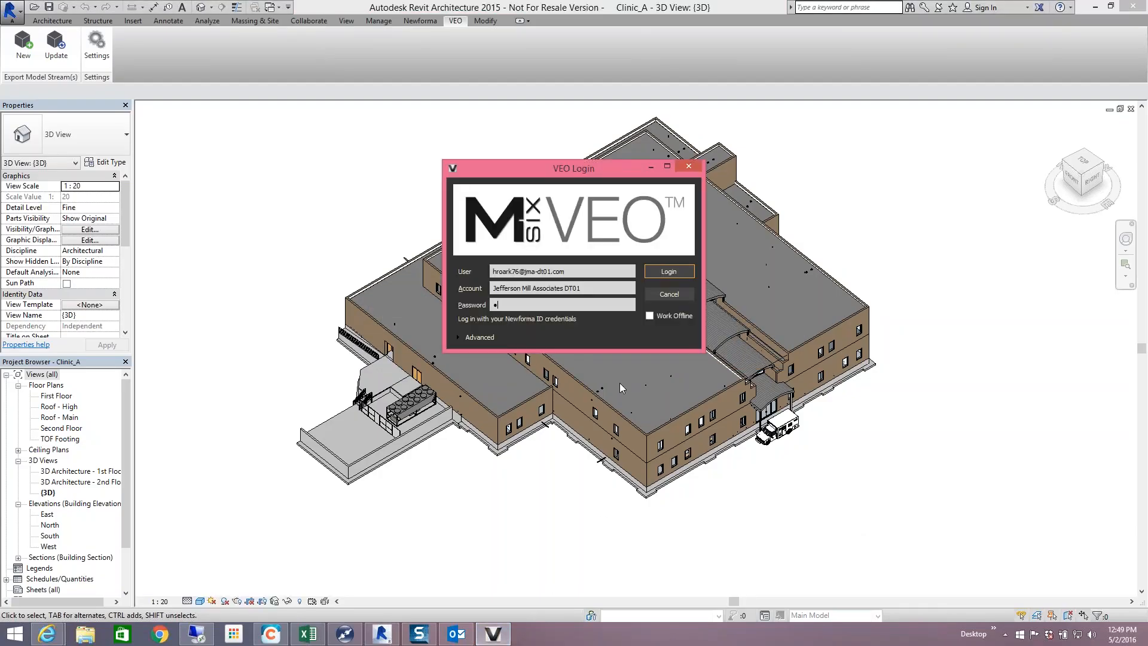
{"action": "type", "text": "*"}
{"action": "key", "text": "Return"}
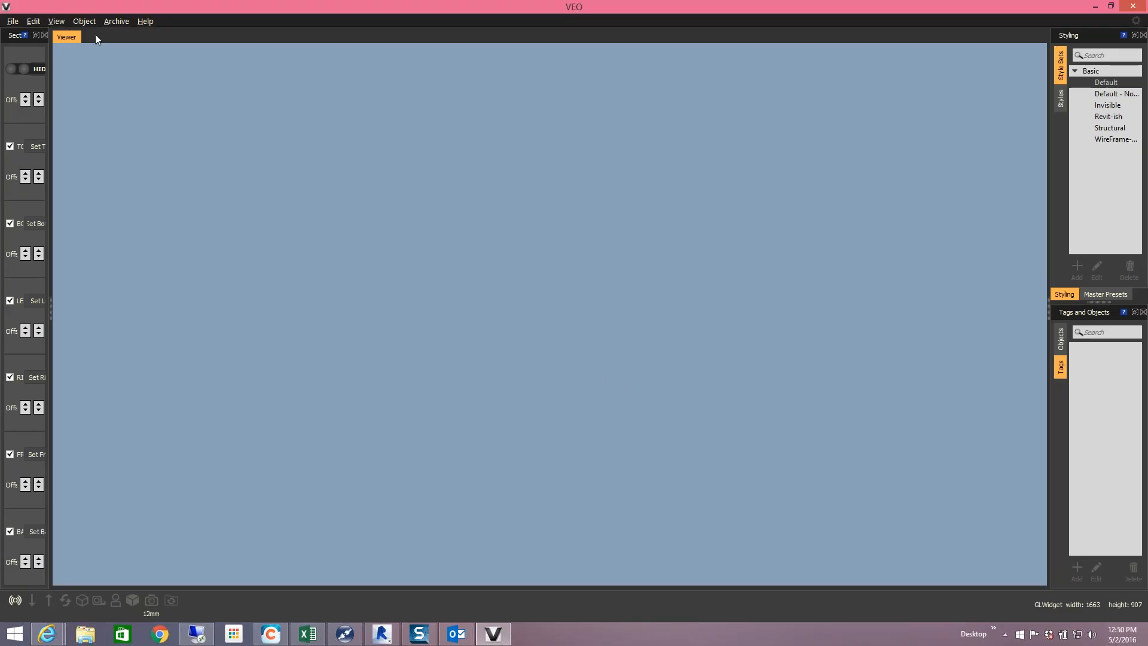
{"action": "left_click", "coordinate": [13, 22]}
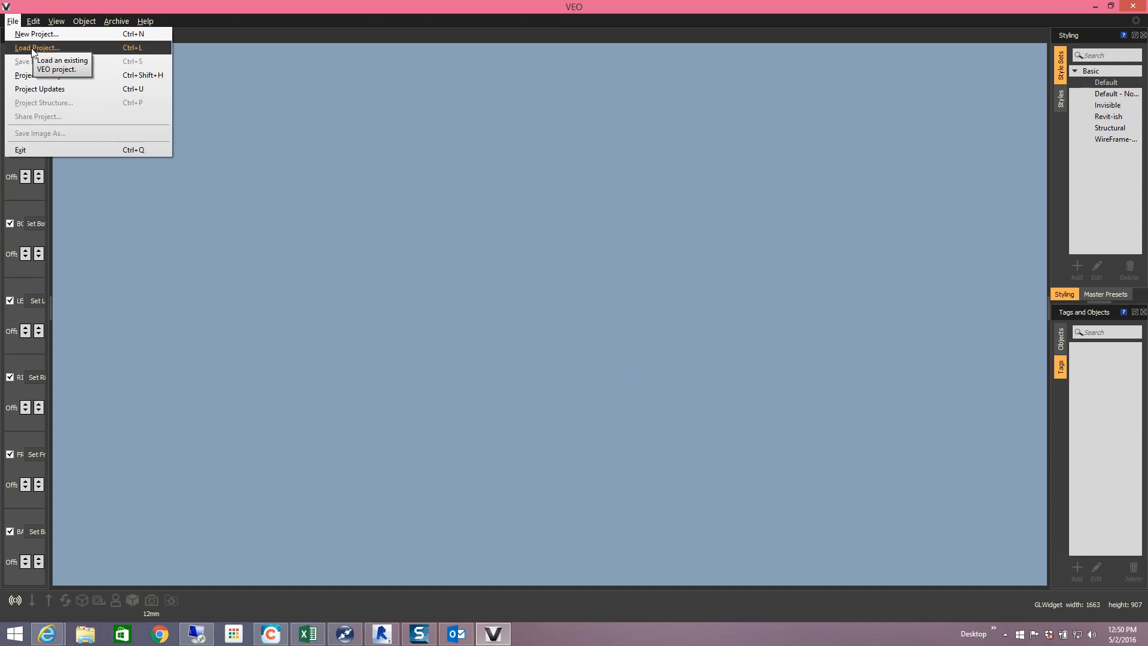
{"action": "left_click", "coordinate": [32, 49]}
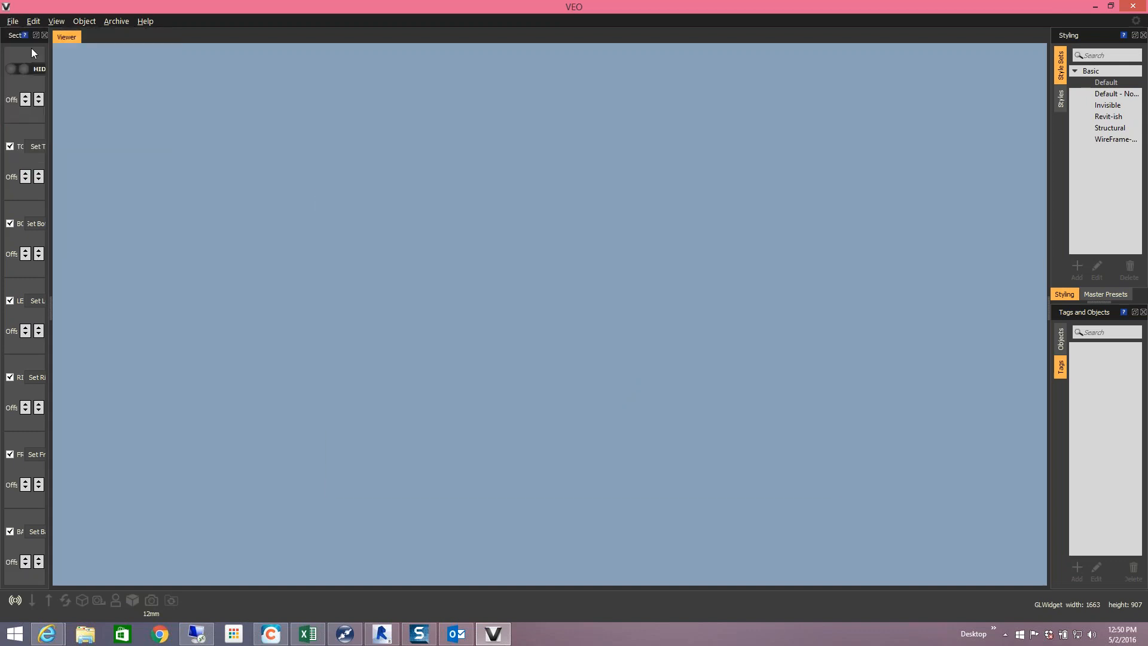
- Check the projects' sync status, then select and load the Health Clinic 76 project
{"action": "left_click_drag", "start_coordinate": [512, 204], "coordinate": [468, 174]}
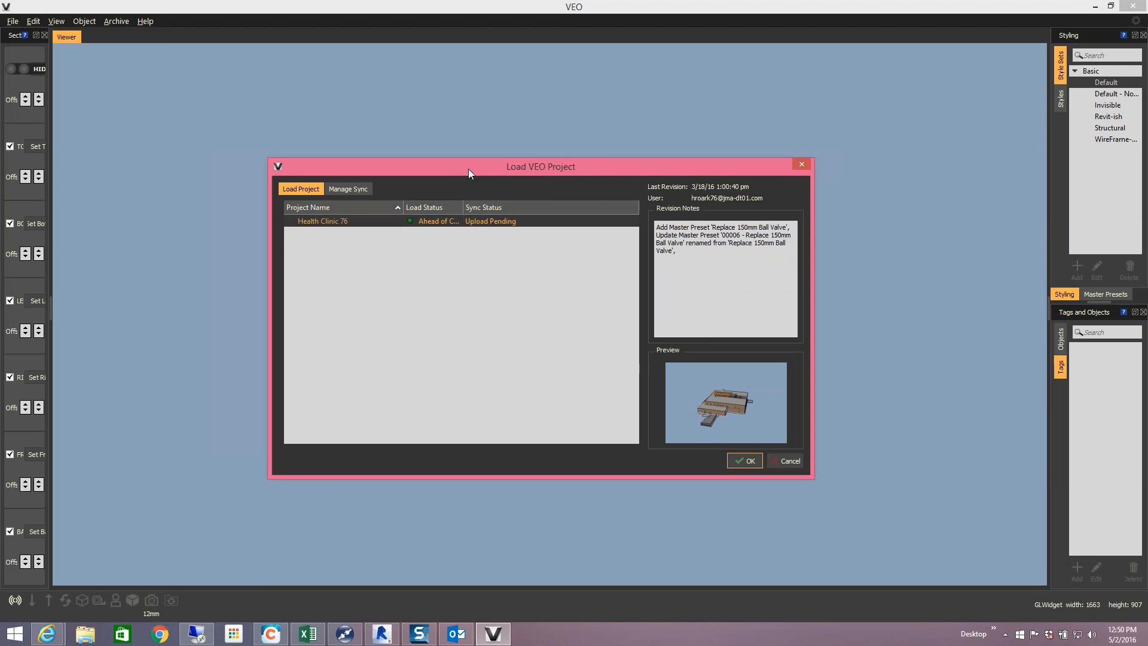
{"action": "left_click", "coordinate": [347, 187]}
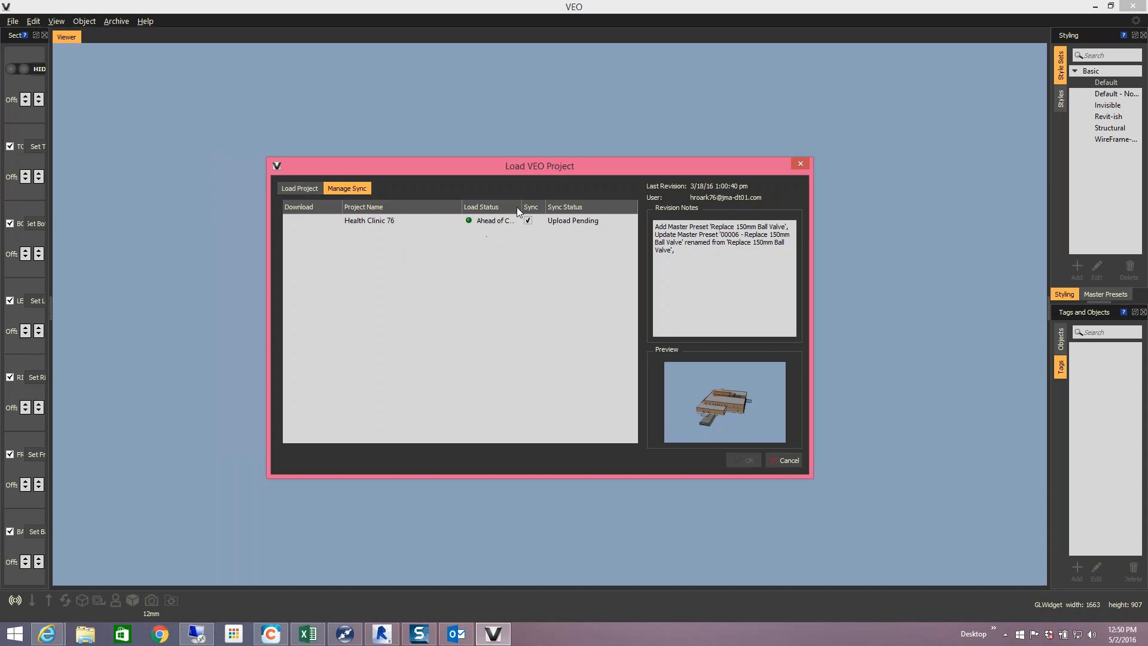
{"action": "left_click", "coordinate": [315, 189]}
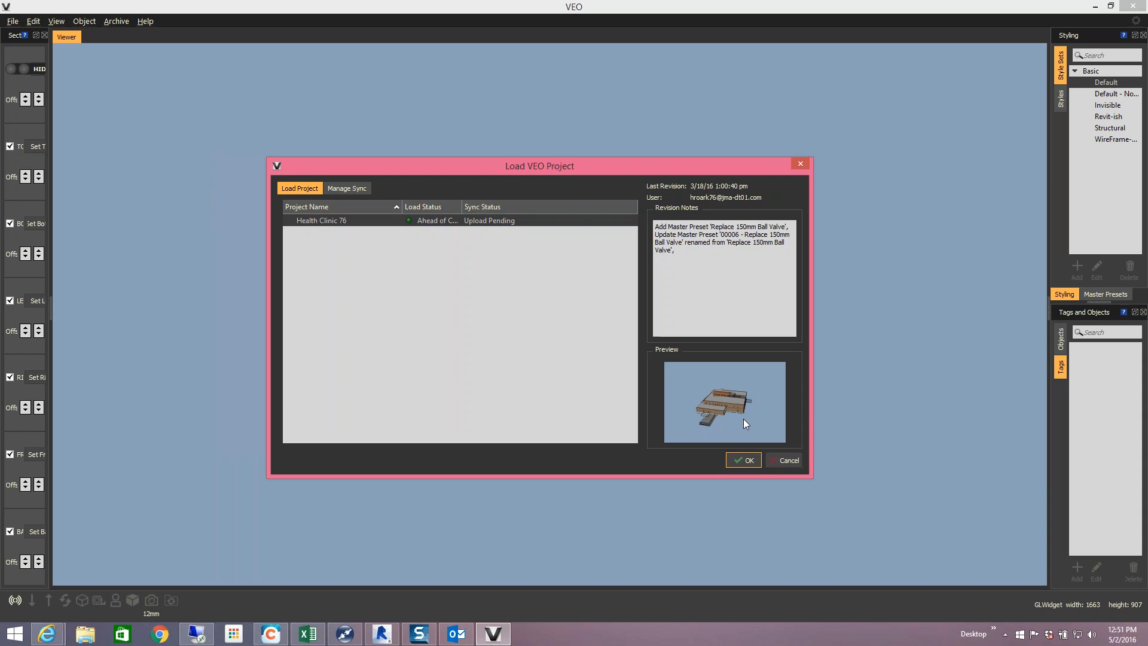
{"action": "left_click", "coordinate": [746, 461]}
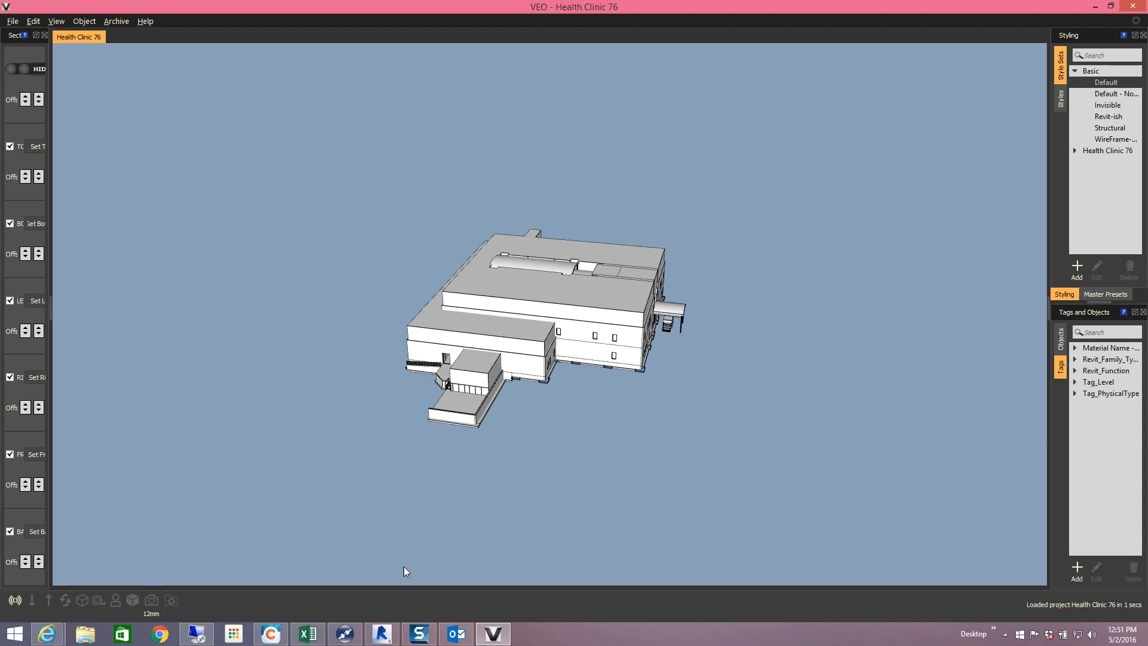
{"action": "left_click", "coordinate": [384, 636]}
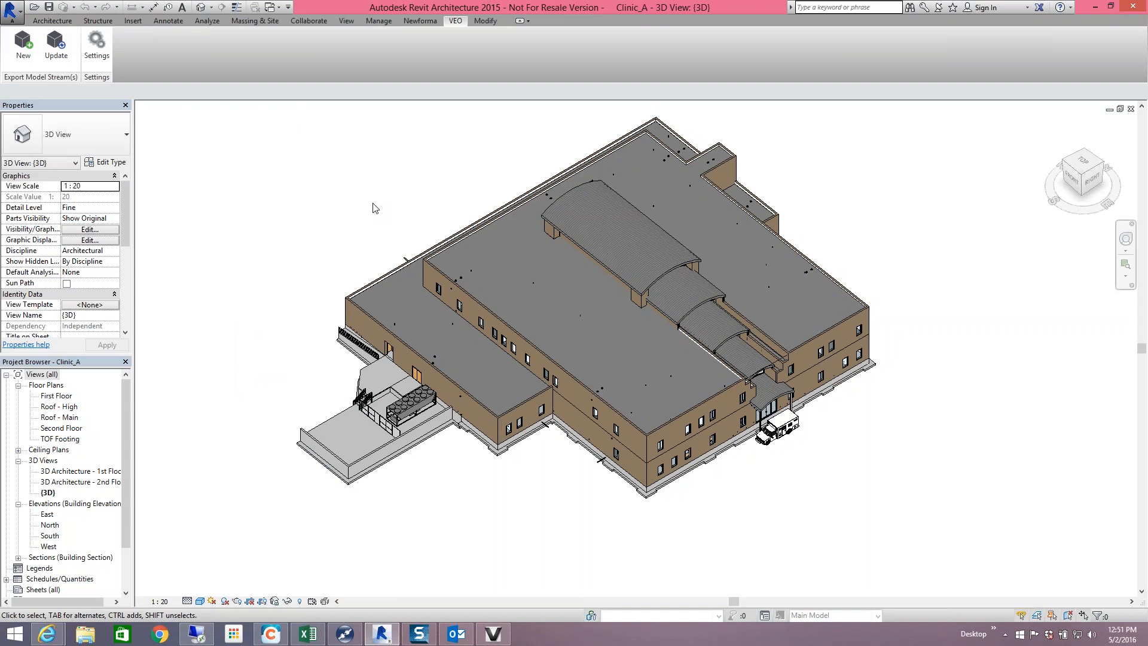
{"action": "left_click", "coordinate": [54, 48]}
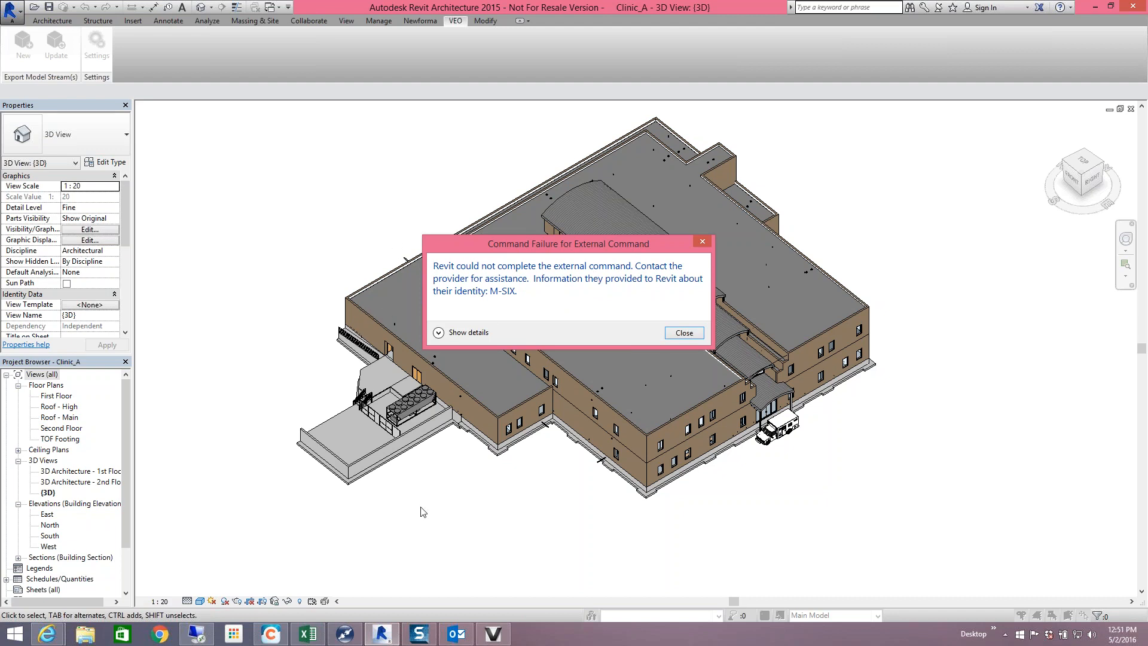
- Create a new VEO project named 'Training model' and save its first revision
{"action": "mouse_move", "coordinate": [507, 643]}
{"action": "left_click", "coordinate": [498, 635]}
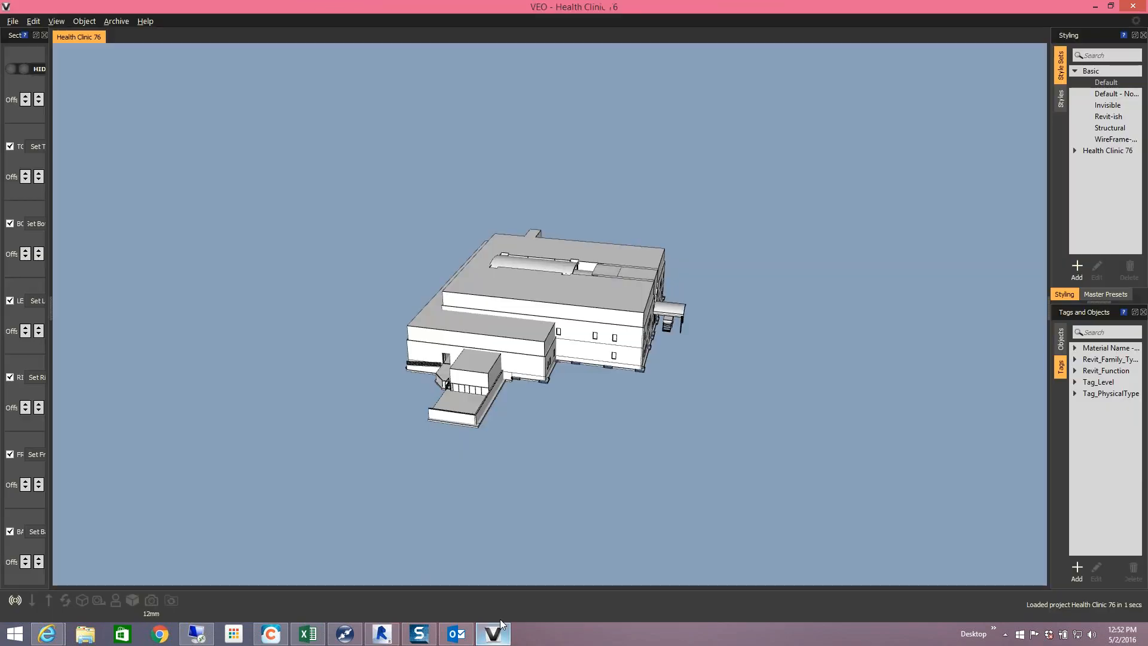
{"action": "left_click", "coordinate": [13, 21]}
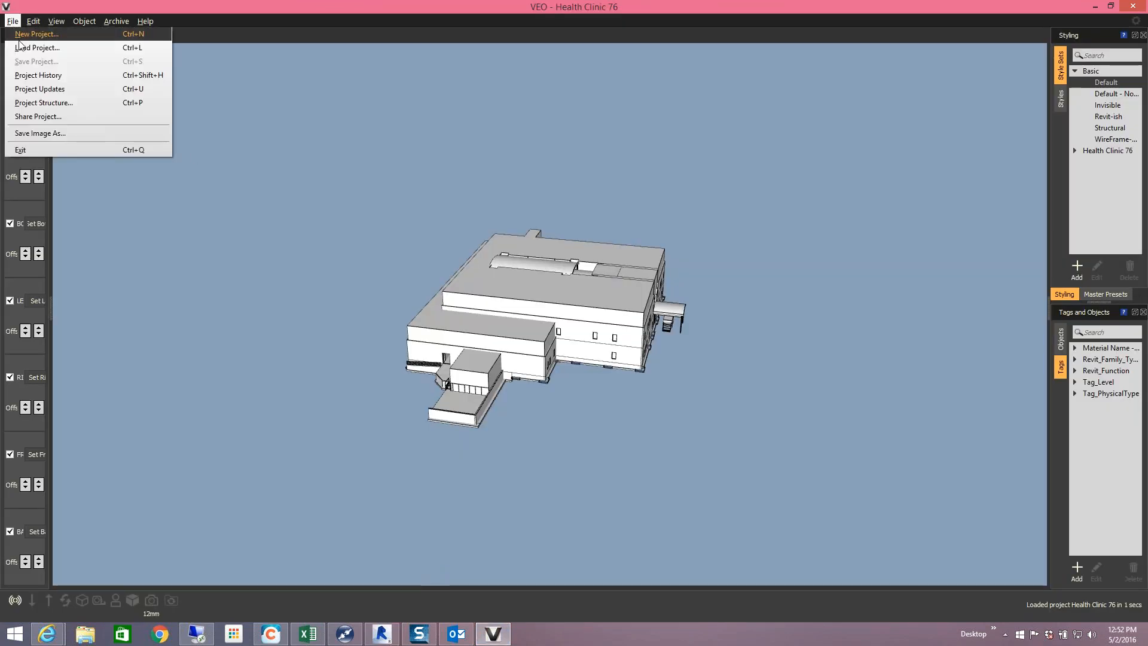
{"action": "left_click", "coordinate": [24, 48]}
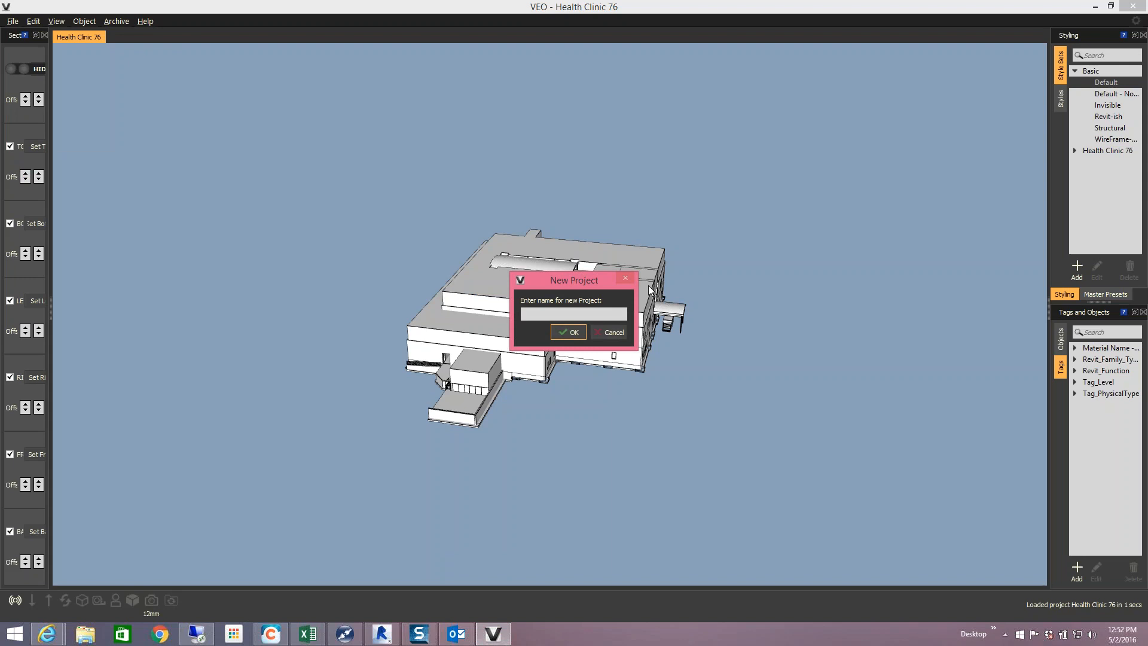
{"action": "type", "text": "Training model"}
{"action": "left_click", "coordinate": [569, 332]}
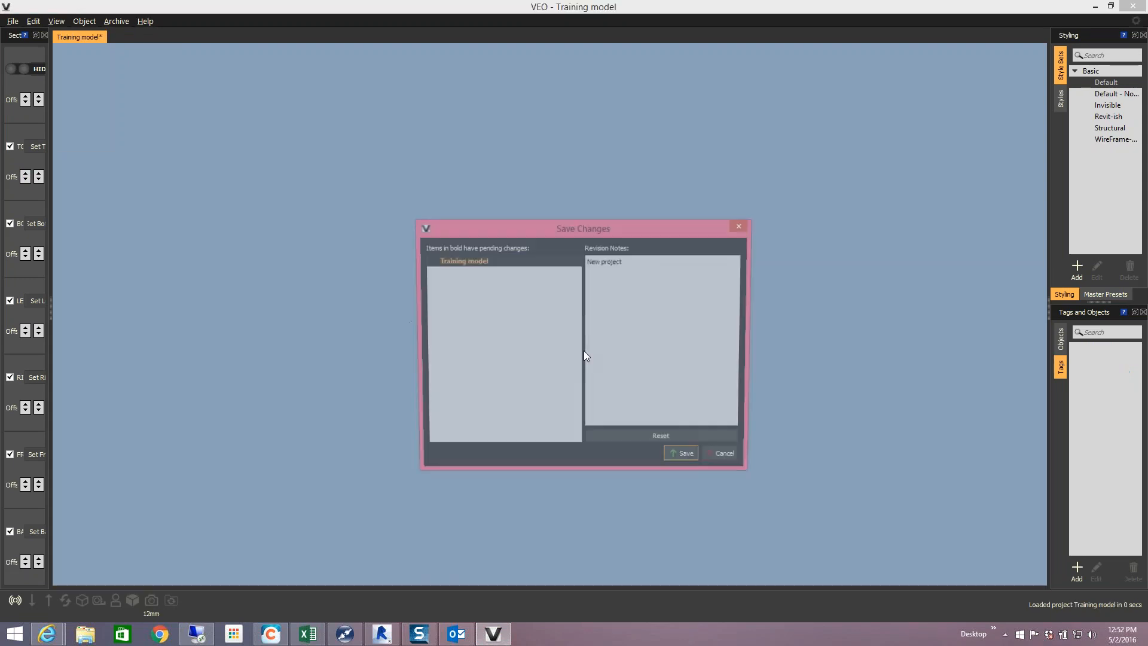
{"action": "left_click", "coordinate": [689, 459]}
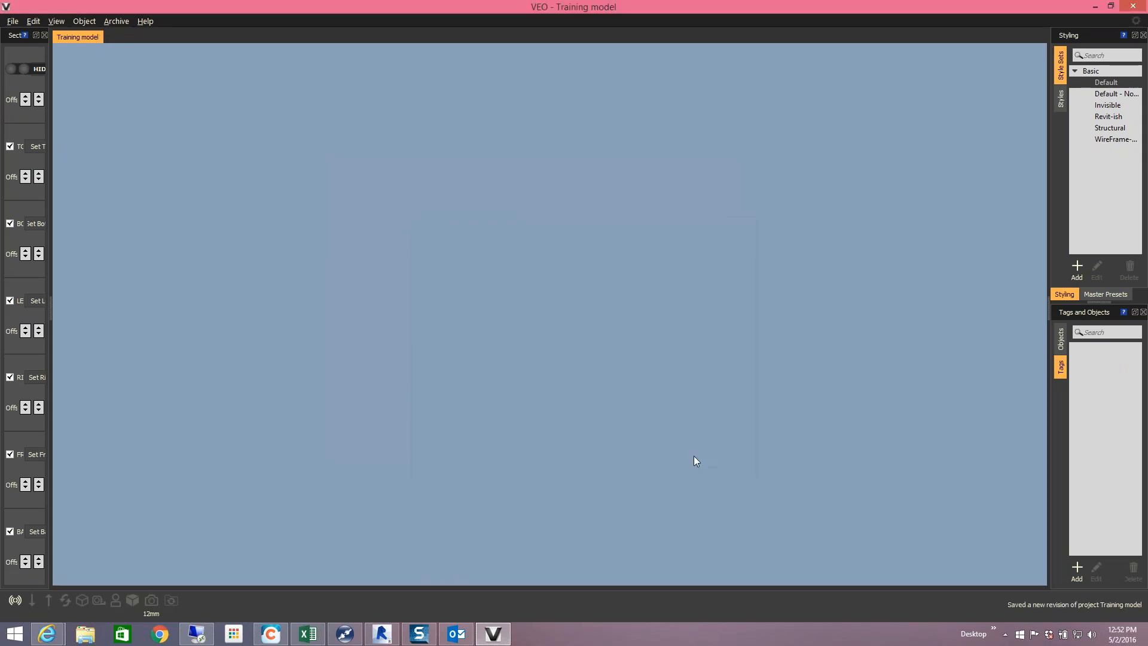
- Back in Revit, dismiss the Command Failure error and close VEO Settings without changes
{"action": "left_click", "coordinate": [382, 634]}
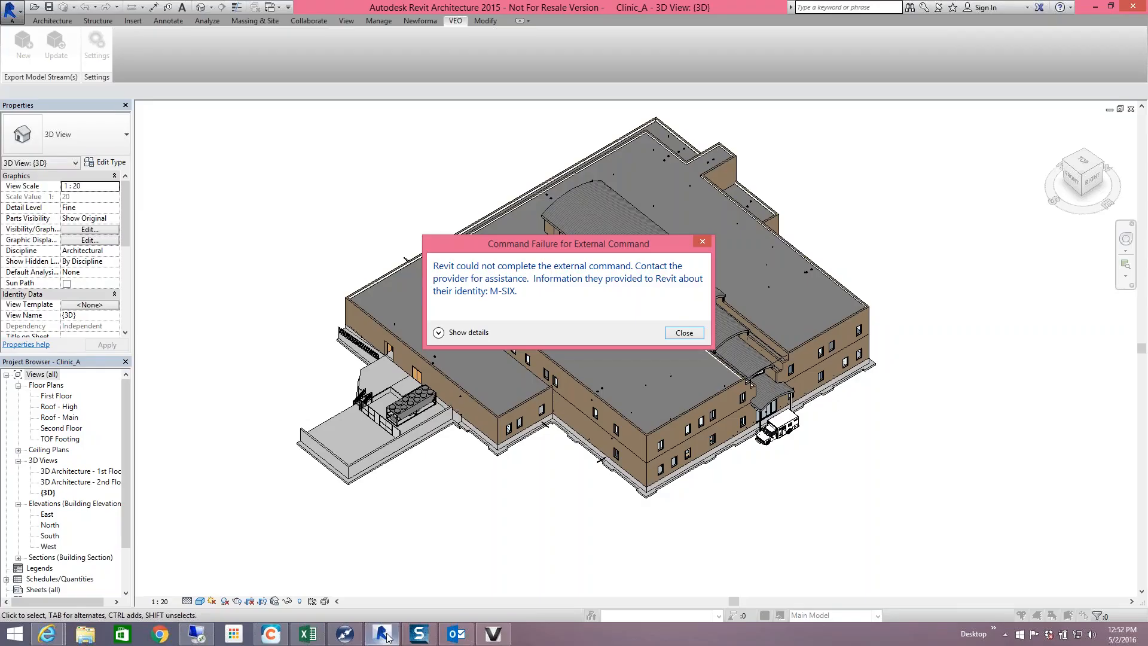
{"action": "left_click", "coordinate": [687, 335]}
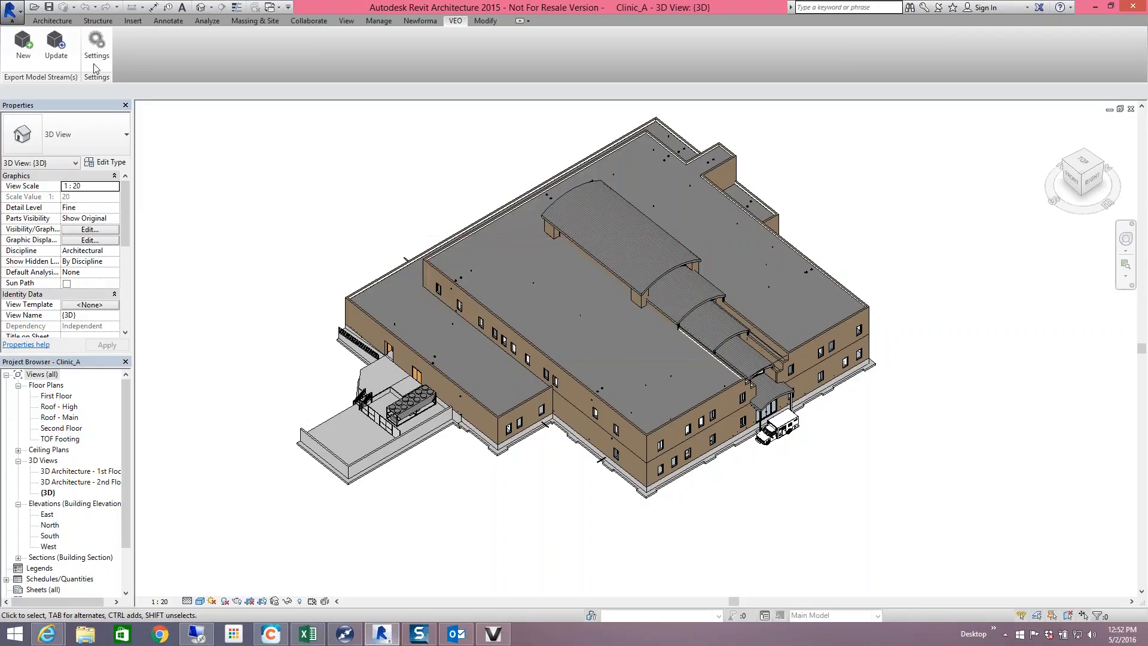
{"action": "left_click", "coordinate": [96, 45]}
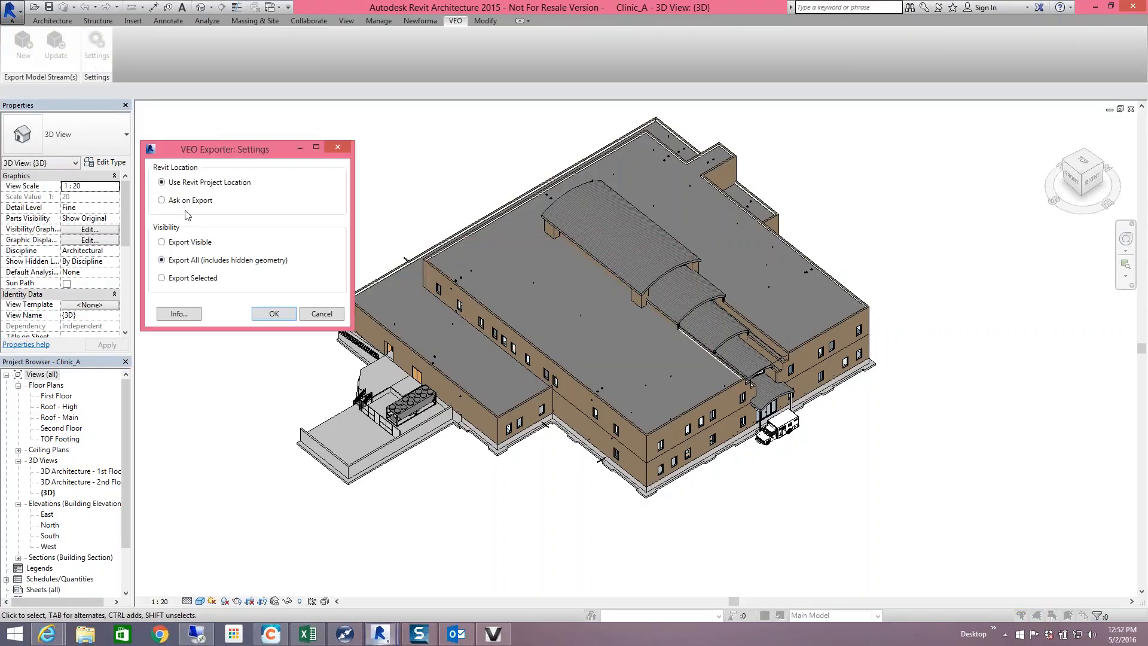
{"action": "left_click", "coordinate": [316, 315]}
- Start a new VEO model stream export and cancel the Choose Location dialog
{"action": "left_click", "coordinate": [24, 58]}
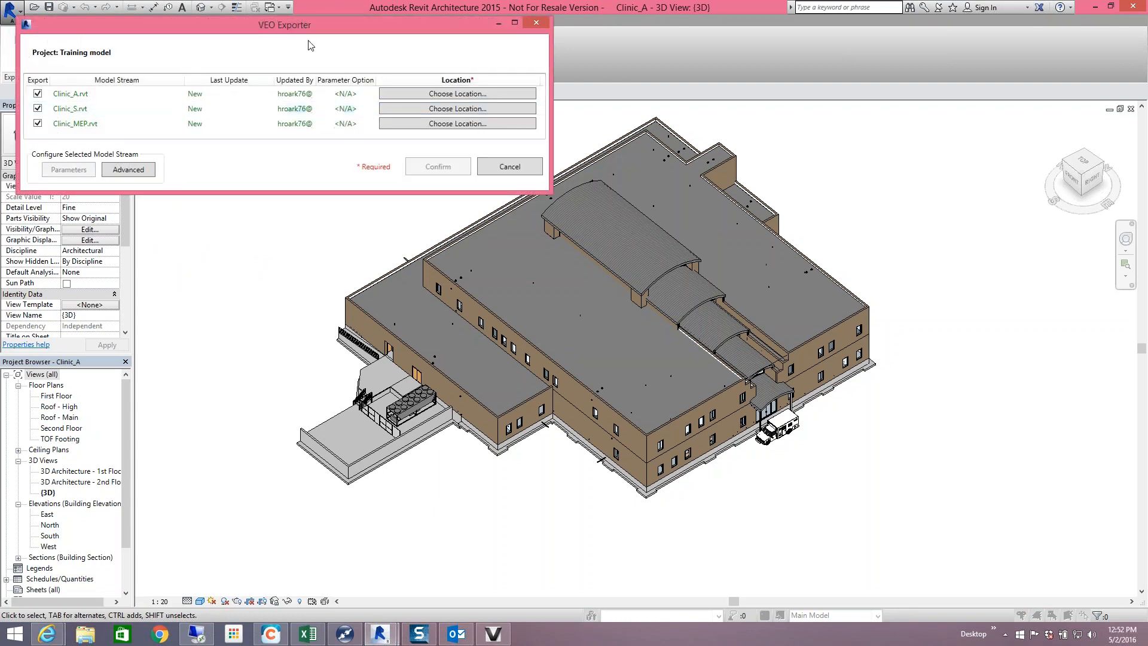
{"action": "left_click", "coordinate": [443, 94]}
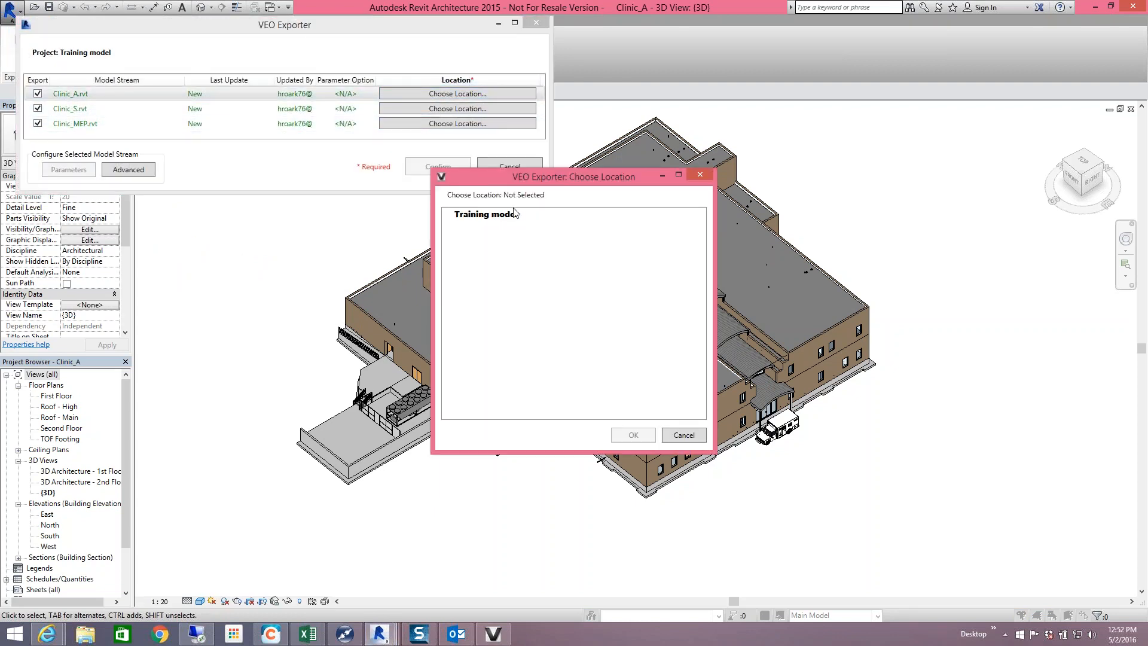
{"action": "left_click", "coordinate": [683, 435]}
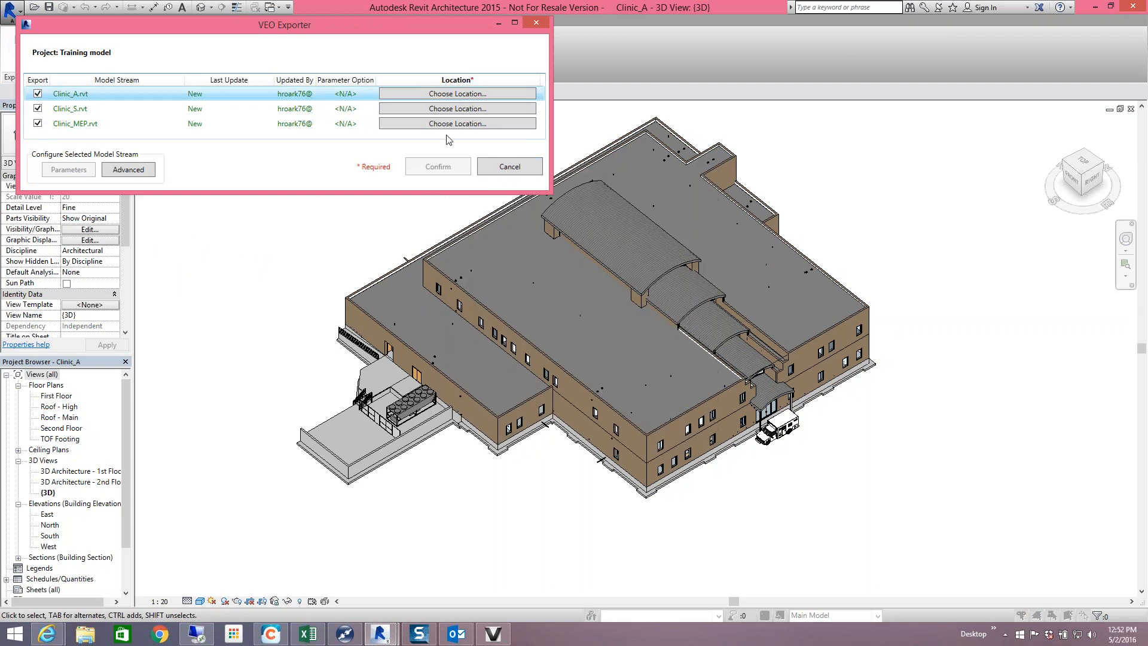